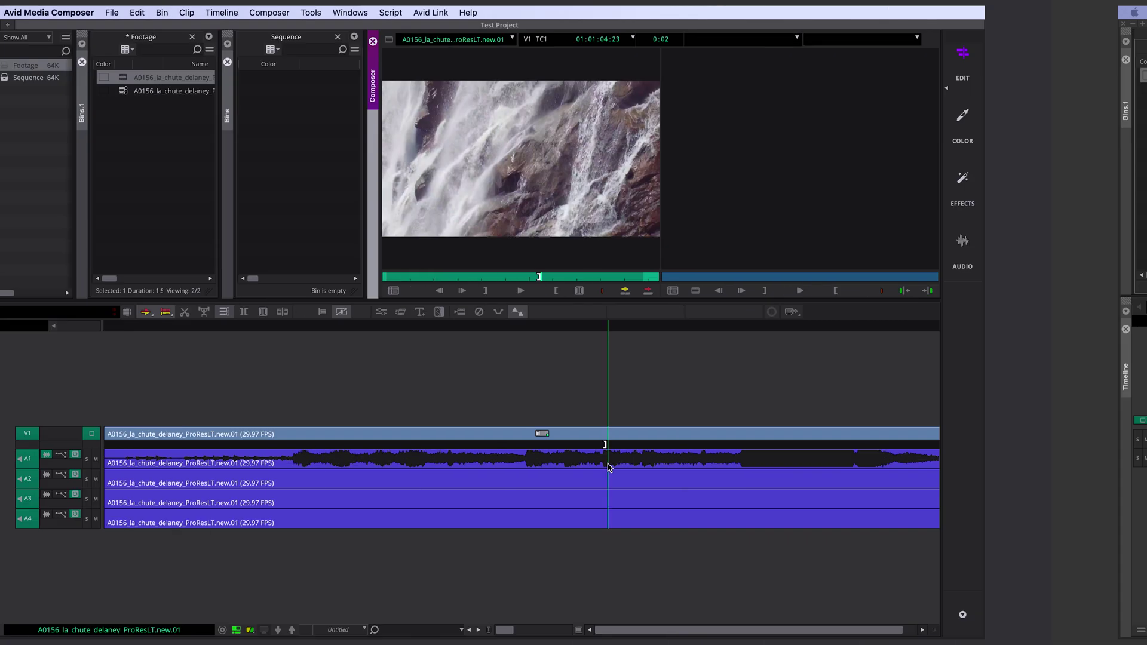
Edit the waterfall section ending at 01:01:13:03, with source tracks V1, A1 and A2 turned off, into the Sequence bin.
drag(608, 463, 769, 475)
key(o)
click(122, 434)
click(124, 459)
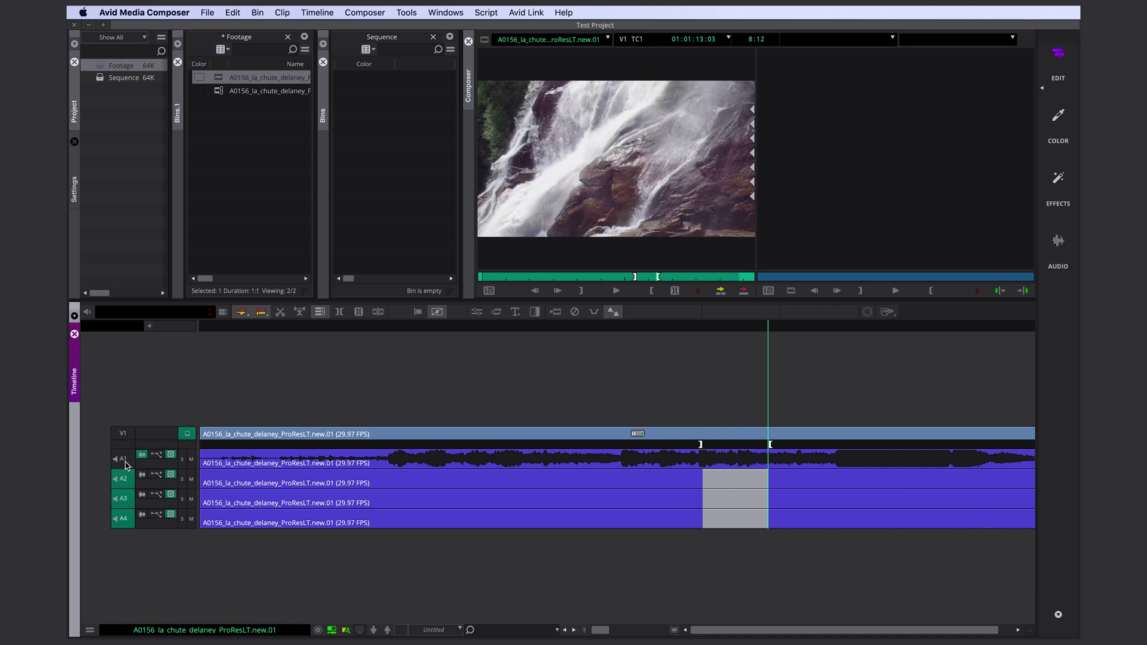
click(123, 478)
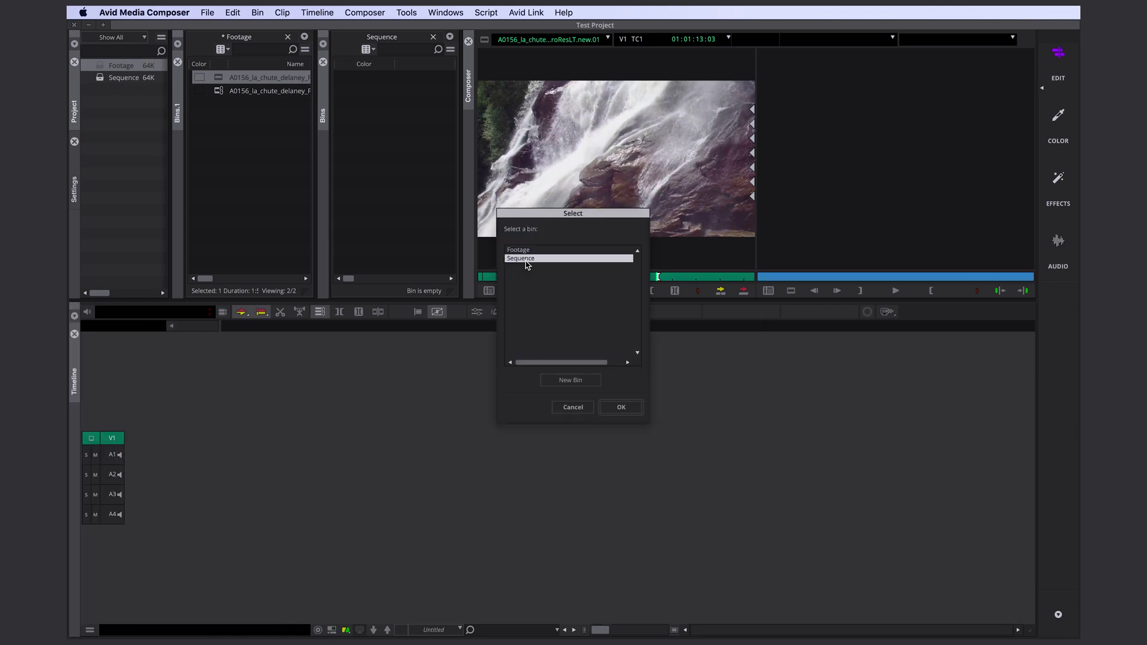
click(622, 411)
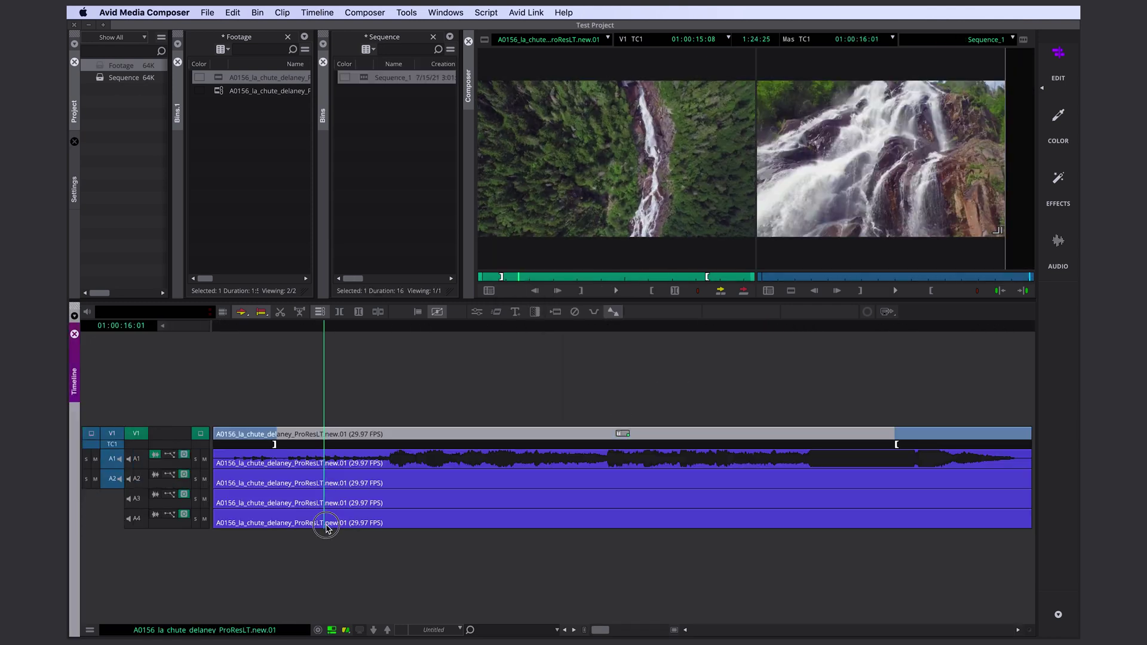
Mark the waterfall source clip's out point at 01:00:15:18 and switch the timeline back to the sequence.
drag(324, 525, 326, 525)
key(o)
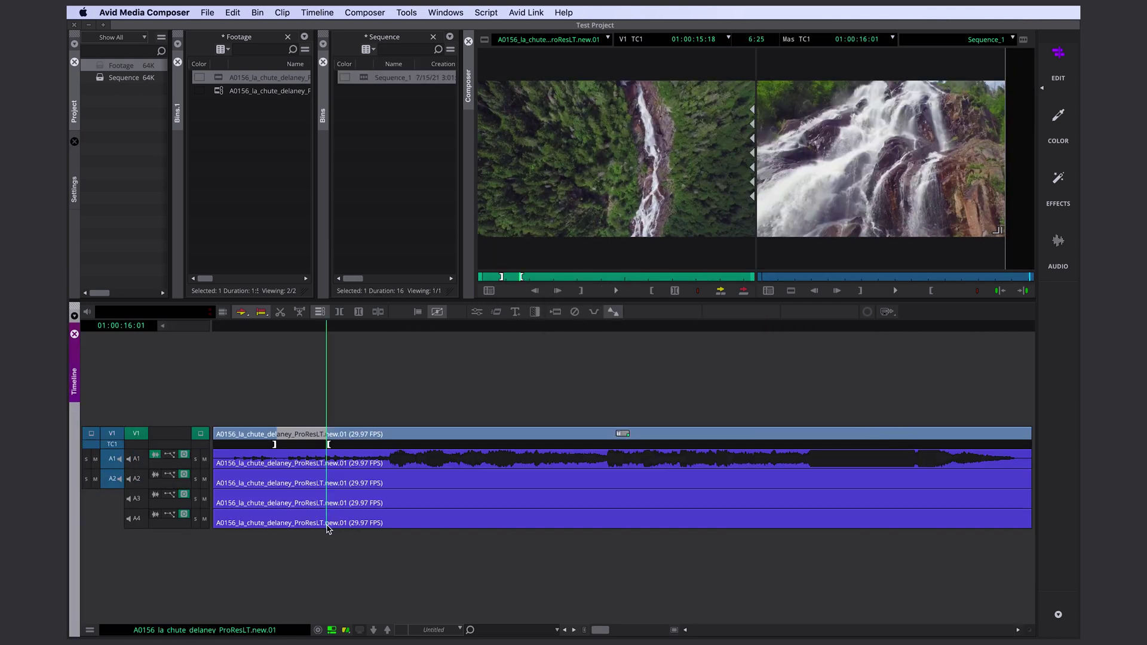
click(332, 630)
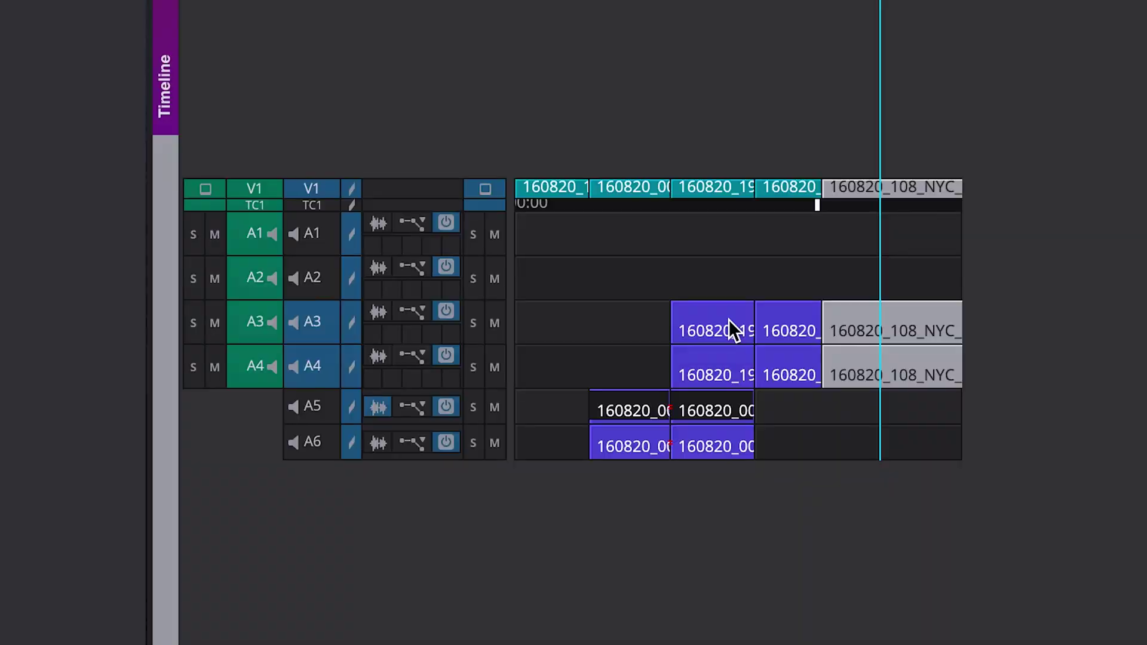
Extract everything from the start of the third clip to the sequence end and scrub through the clipboard contents.
key(a)
key(a)
key(a)
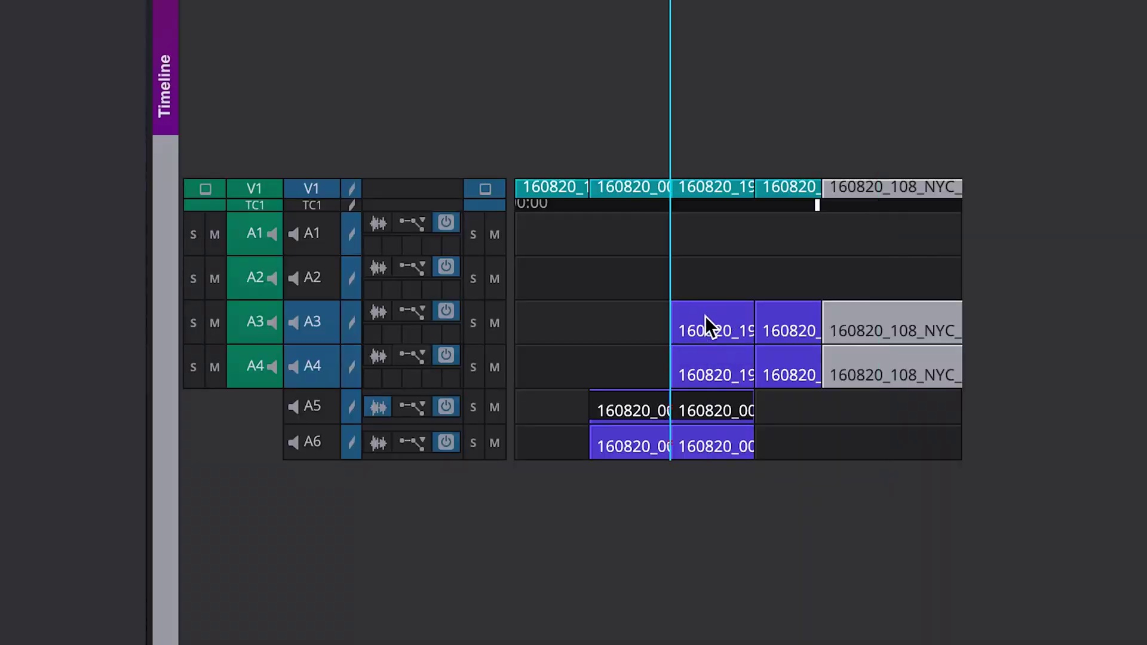
key(i)
key(x)
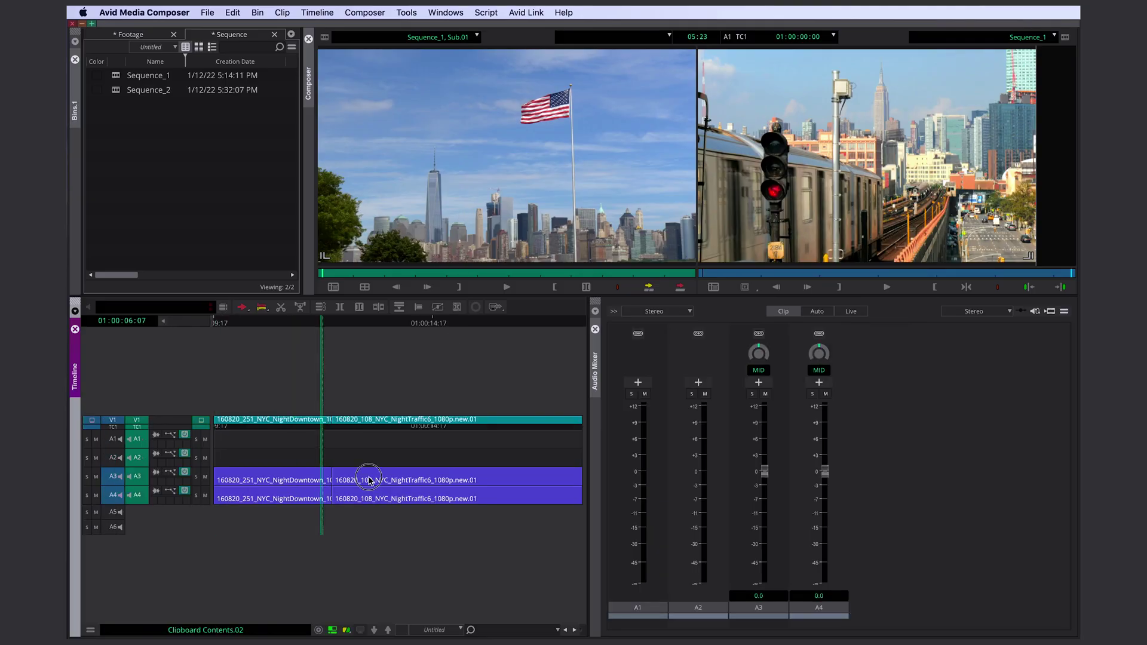
drag(372, 479, 302, 478)
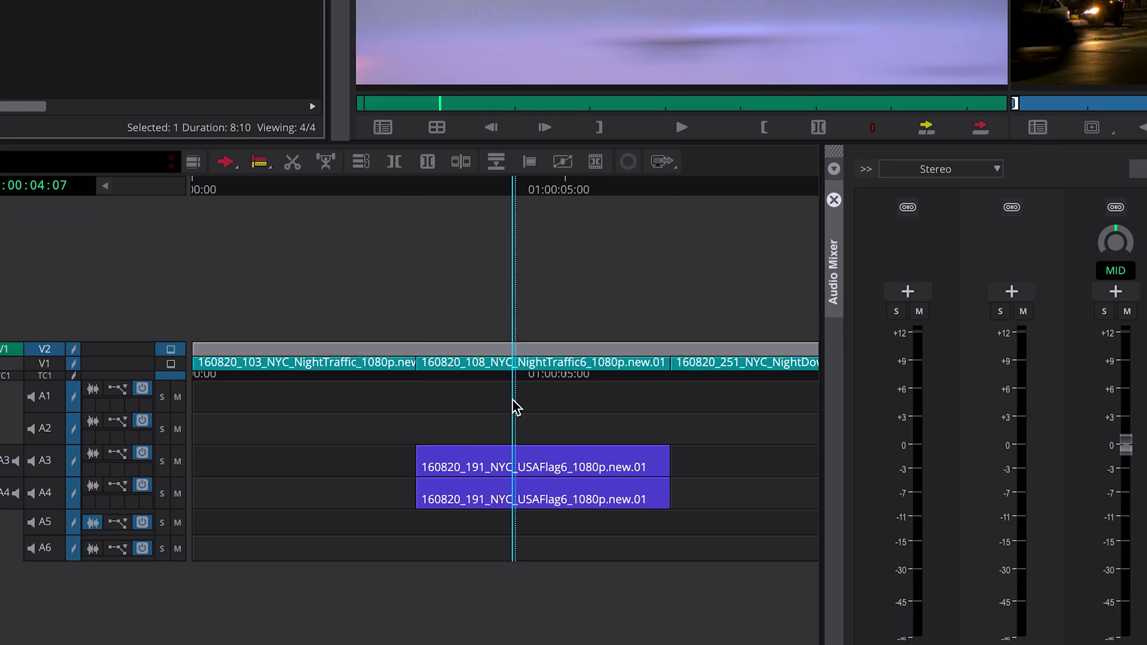
Deselect all tracks, mark the 160820_108_NYC_NightTraffic6 clip on V1, and switch the track selection back to V2.
click(495, 459)
key(super+shift+a)
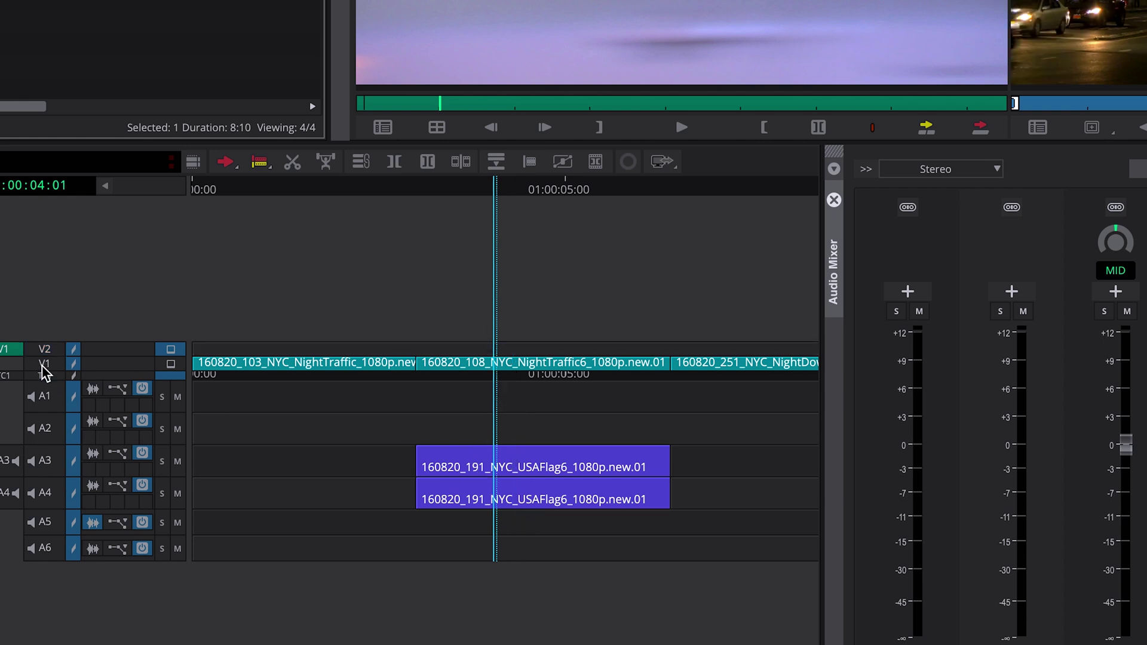
click(41, 364)
key(t)
click(41, 362)
click(43, 349)
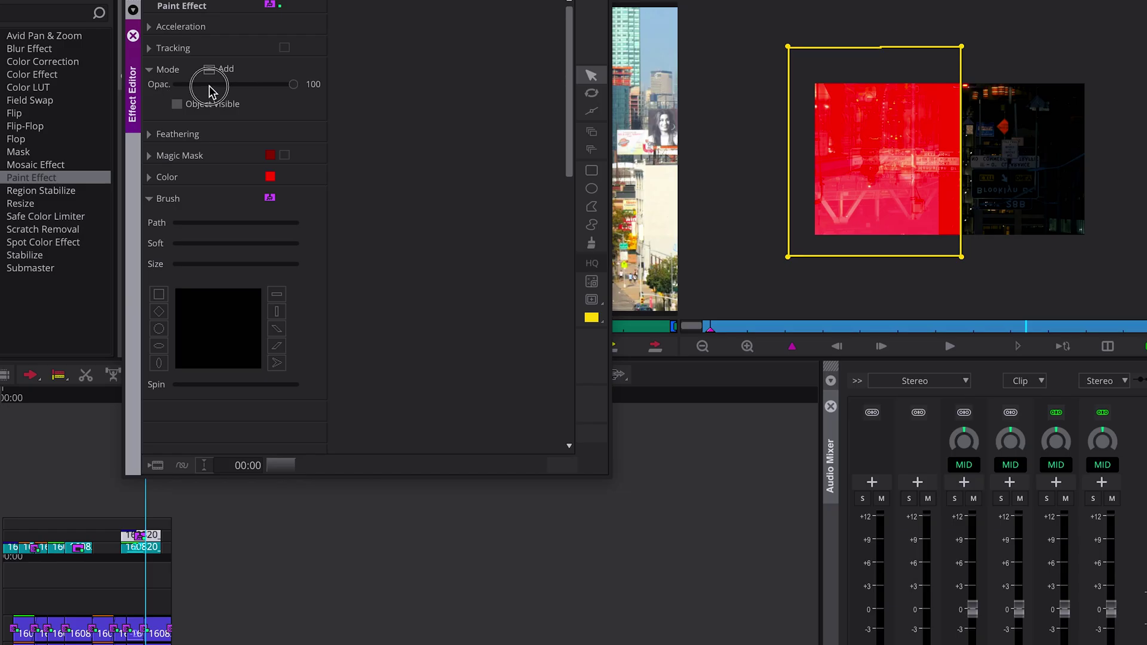
Adjust the opacity of the red rectangle in the Paint Effect.
drag(328, 90, 318, 90)
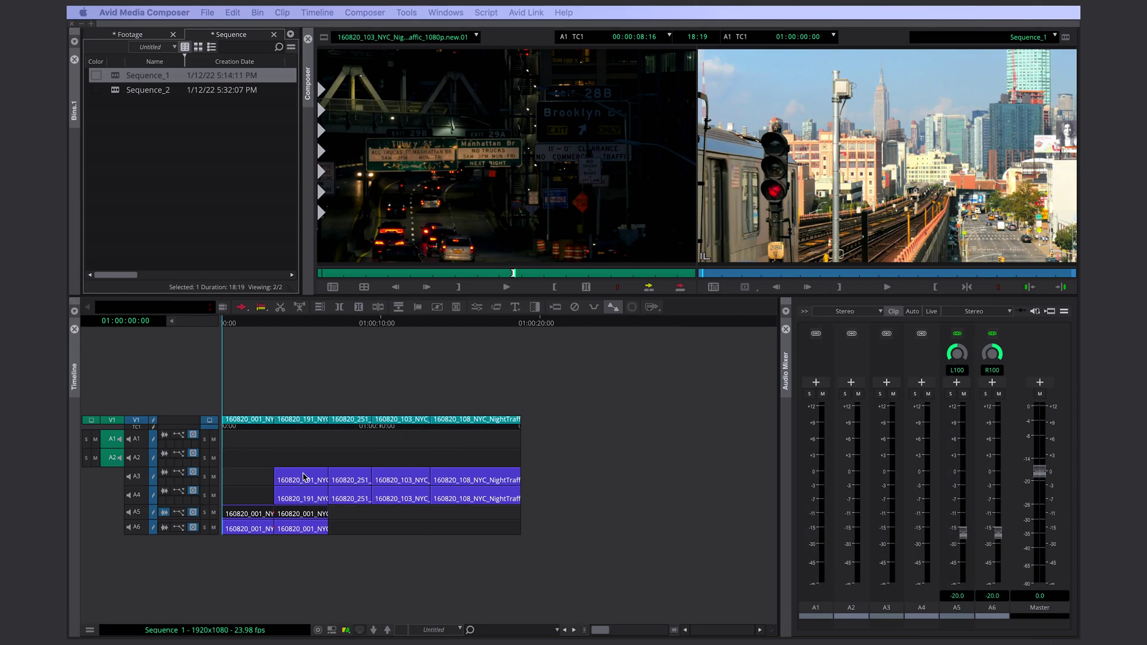
Mark the 160820_103_NYC_NightTraffic clip in Sequence_1 and extract it from the sequence.
click(315, 474)
drag(316, 473, 389, 478)
key(t)
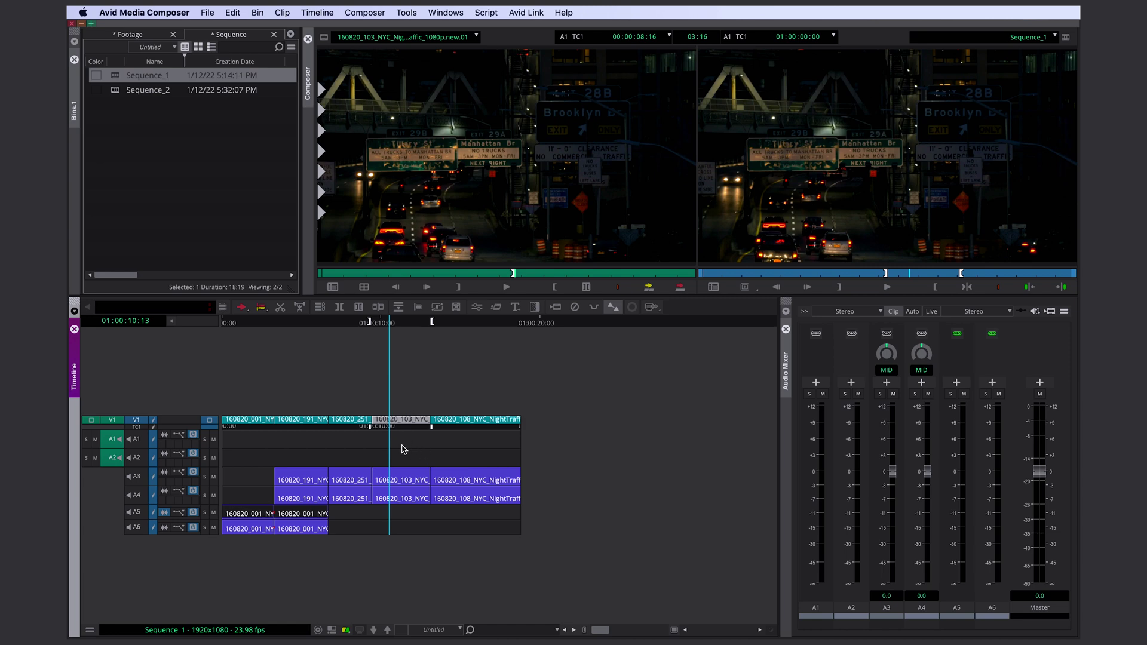
key(x)
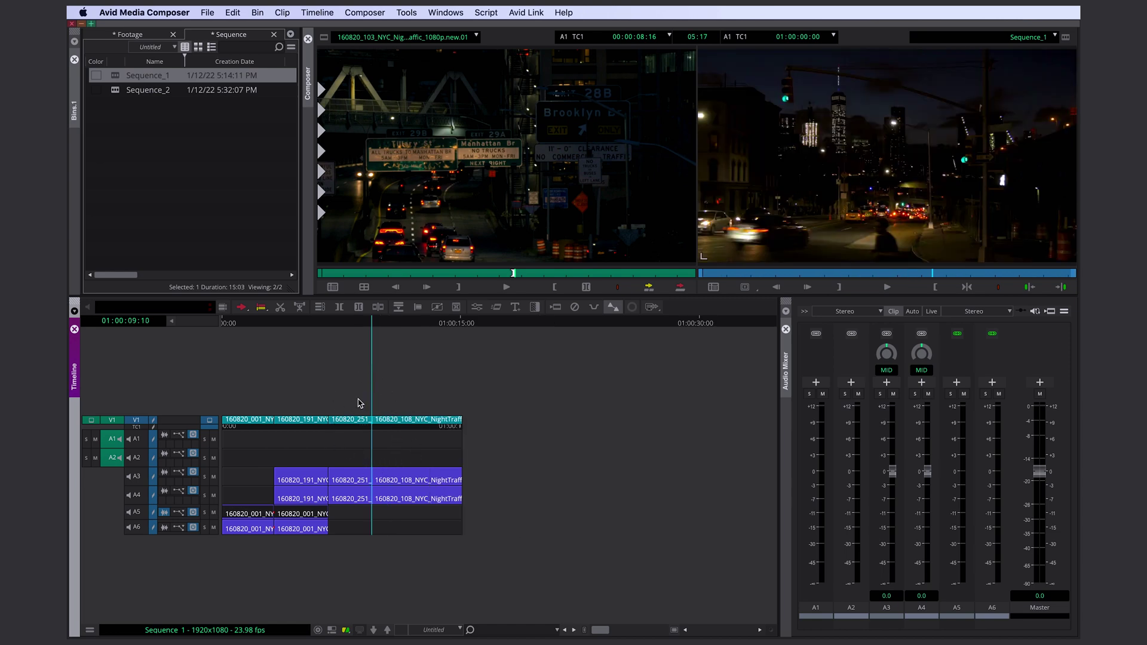
Open the Clipboard Monitor and scrub through the extracted 160820_103 clip in the timeline's source view.
click(406, 12)
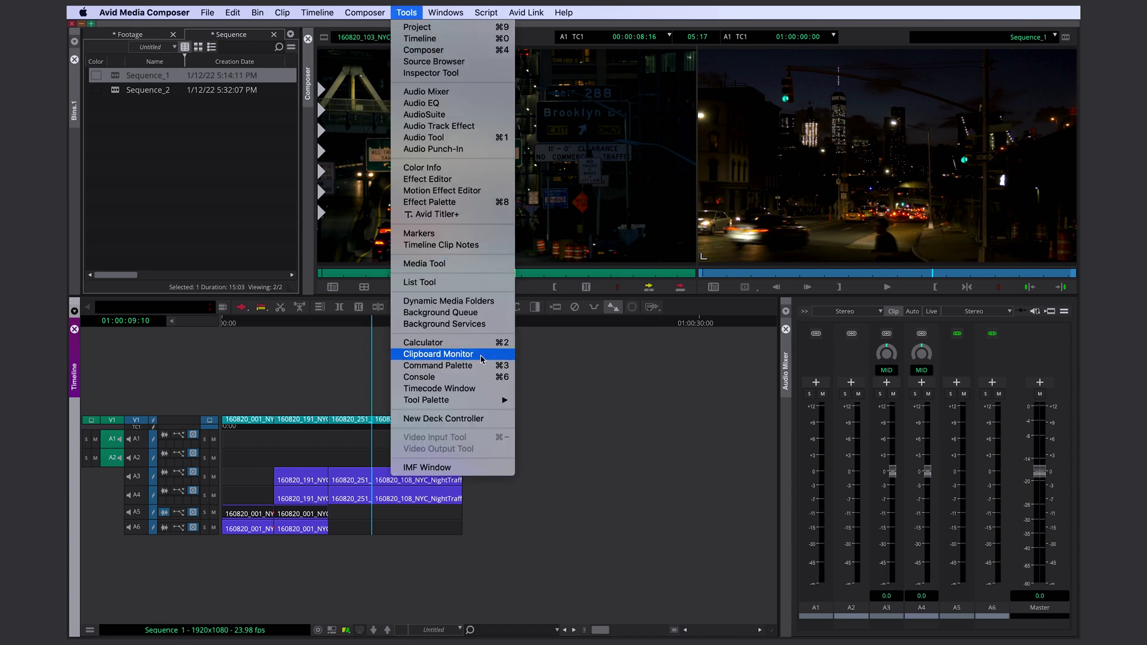
click(450, 357)
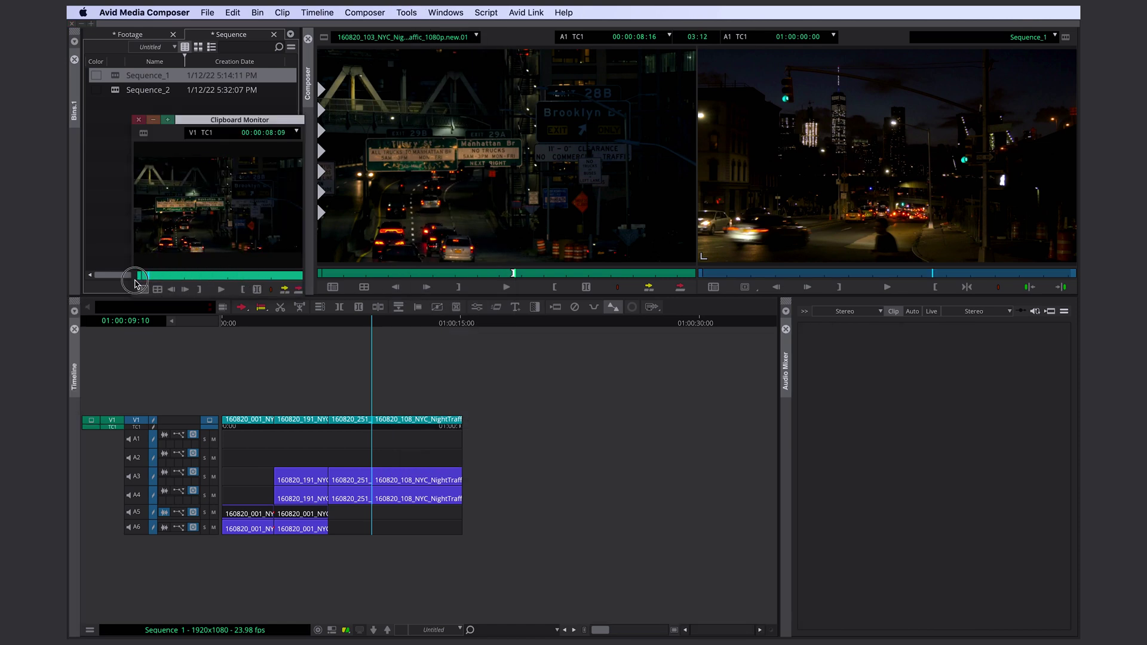
click(331, 630)
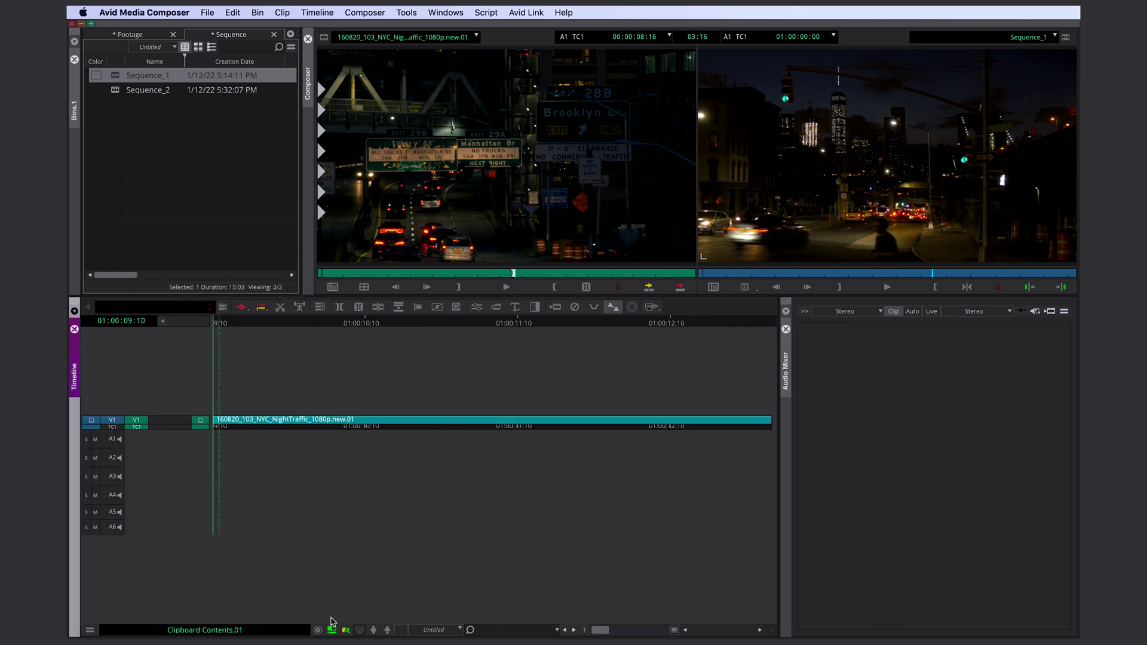
click(371, 437)
drag(371, 434, 527, 435)
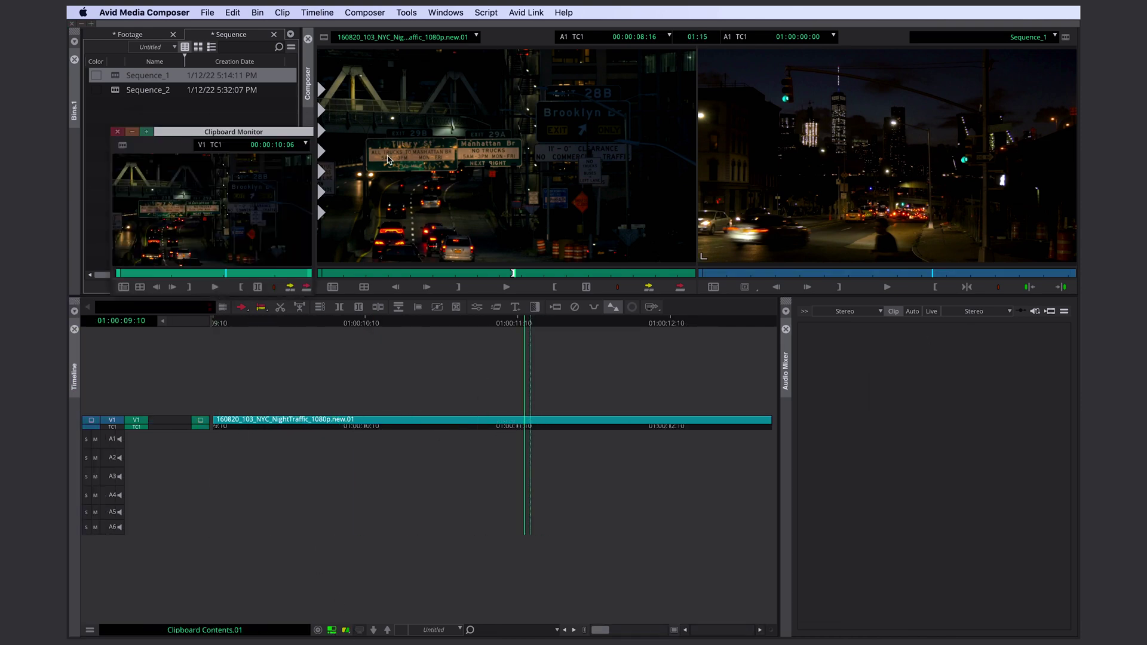
Narrow the main window and move the Clipboard Monitor into the freed desktop space beside it.
drag(183, 132, 325, 122)
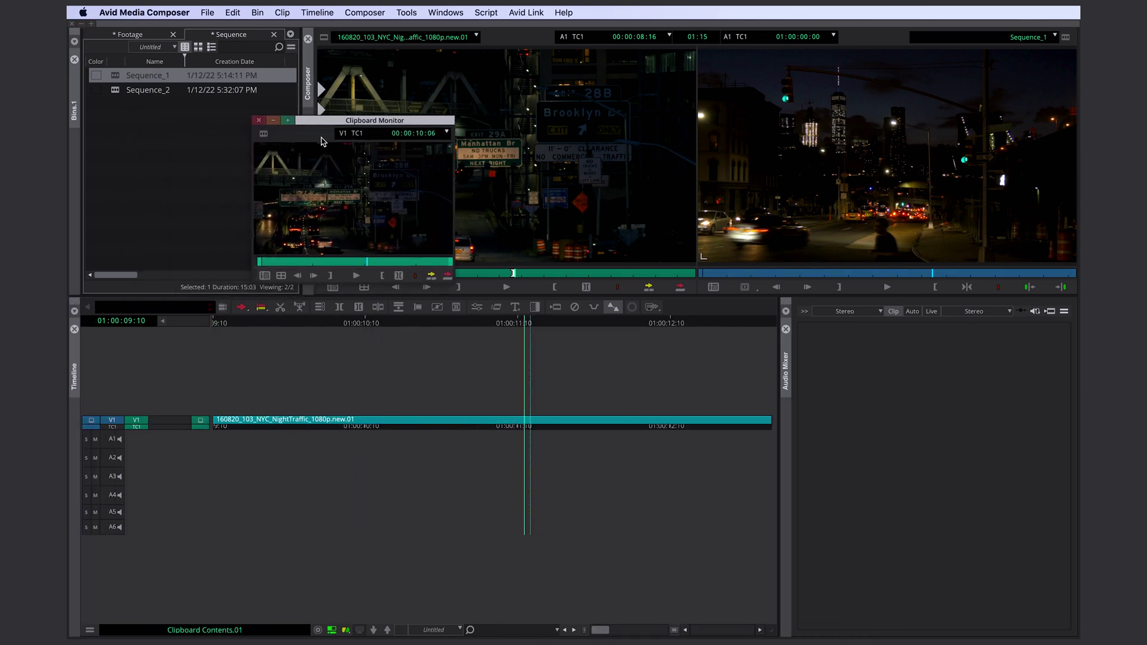
drag(456, 385, 335, 460)
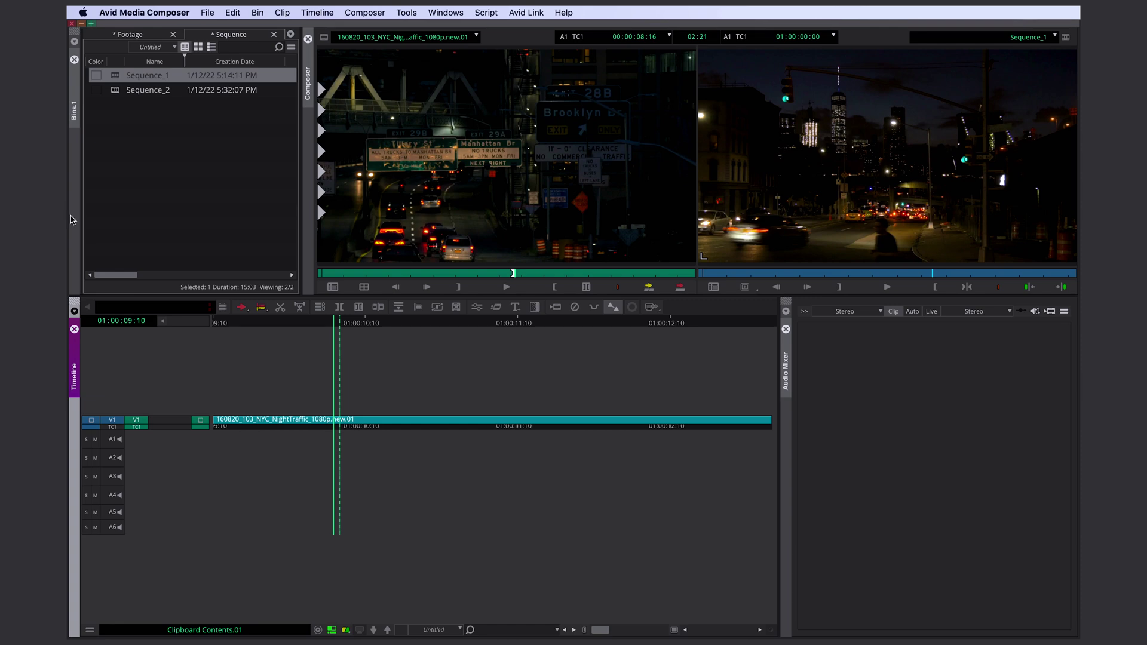
drag(69, 214, 260, 214)
drag(230, 140, 191, 38)
Scrub the clipboard contents and the source monitor's clip in the timeline, and return to the sequence view.
click(532, 428)
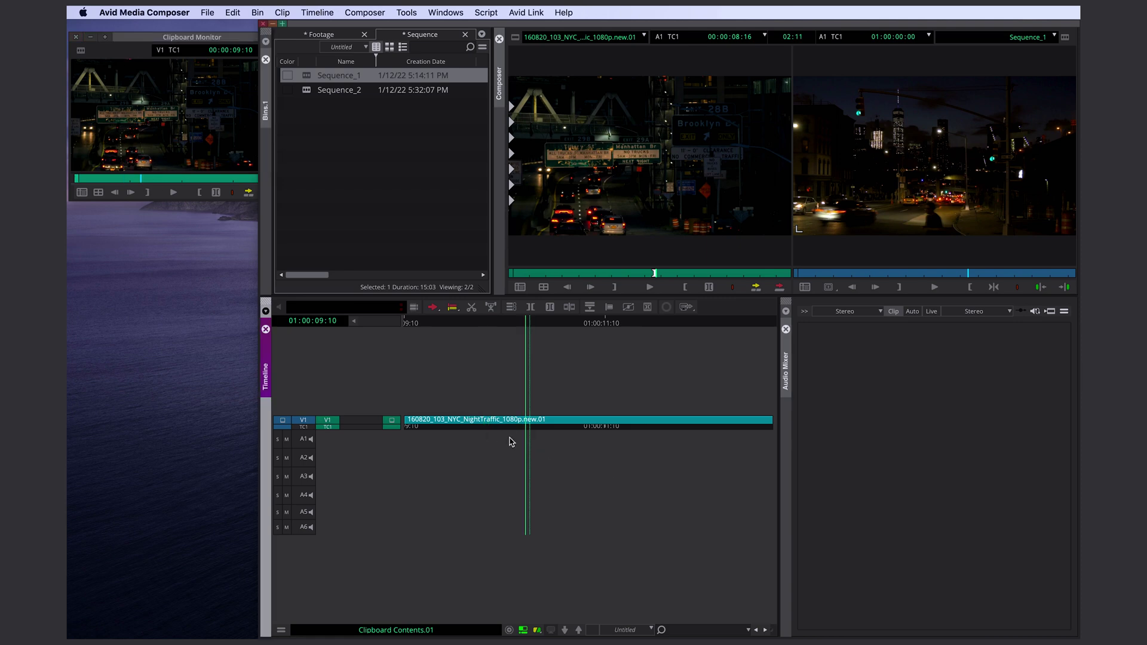
drag(511, 442, 536, 419)
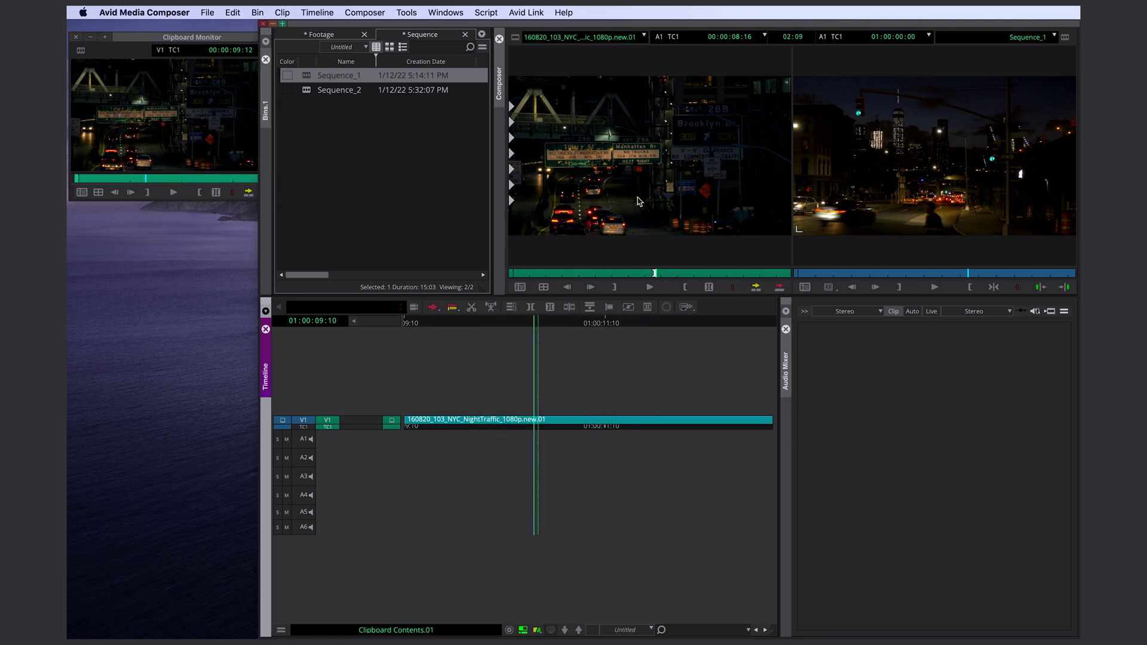
click(637, 183)
drag(575, 438, 622, 439)
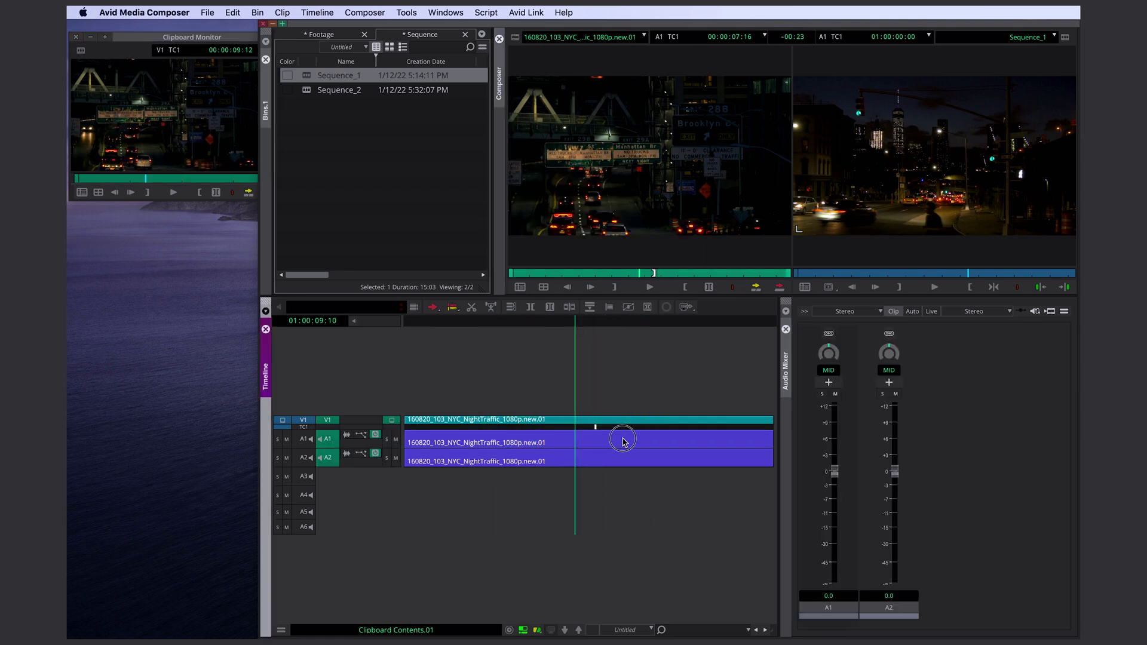
click(525, 629)
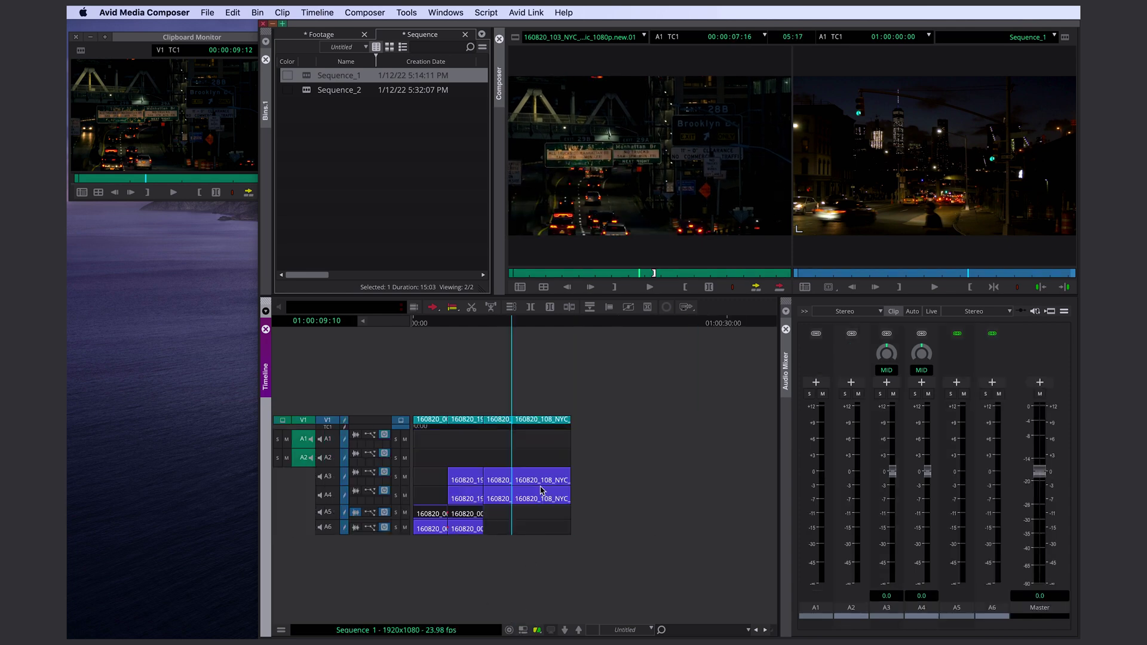
Match frame the train clip at 01:00:01:09 into the source monitor and scrub through it in the timeline's source view.
drag(485, 438, 428, 432)
key(n)
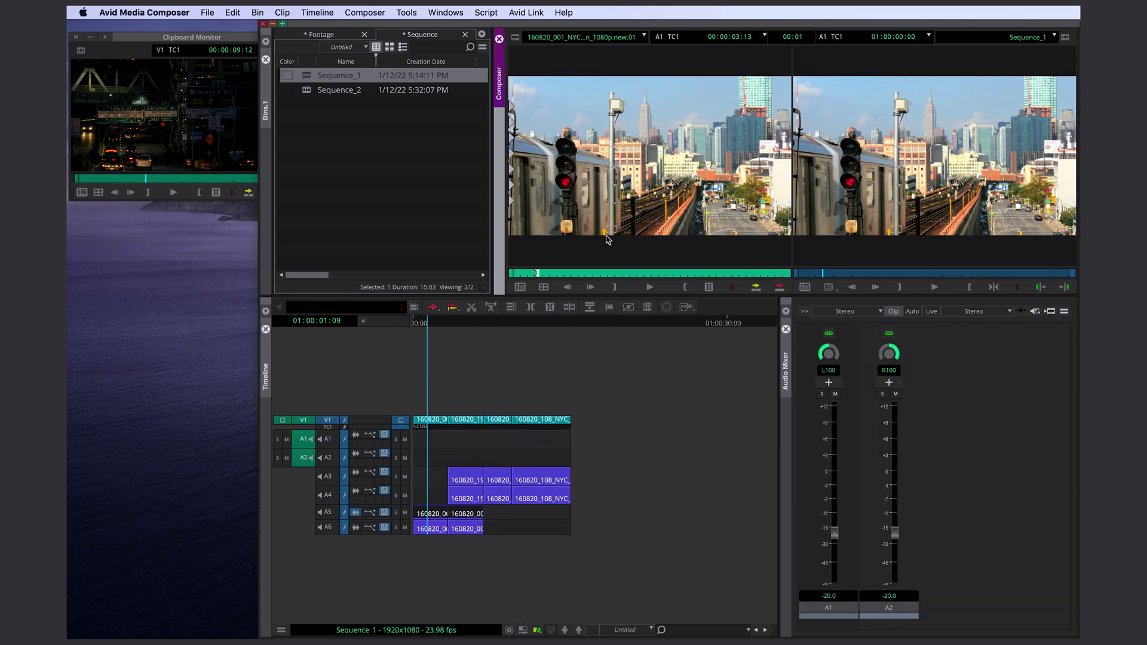
click(524, 629)
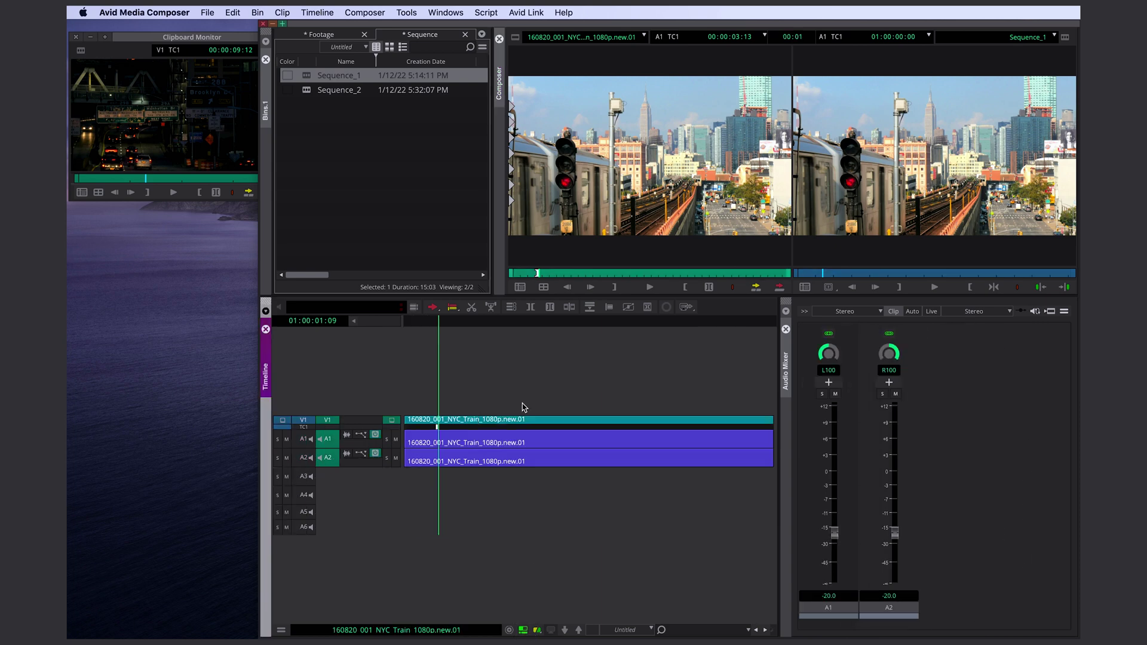
drag(467, 447, 572, 433)
Review the extracted traffic clip by activating and scrubbing the Clipboard Monitor.
click(213, 138)
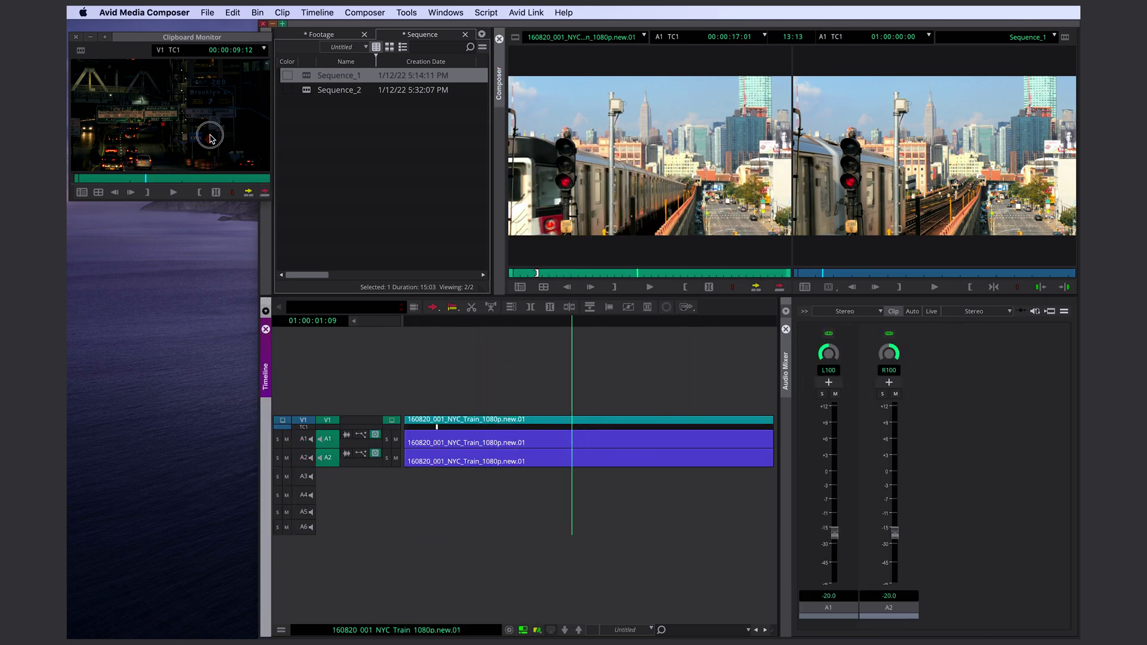
drag(602, 438, 519, 433)
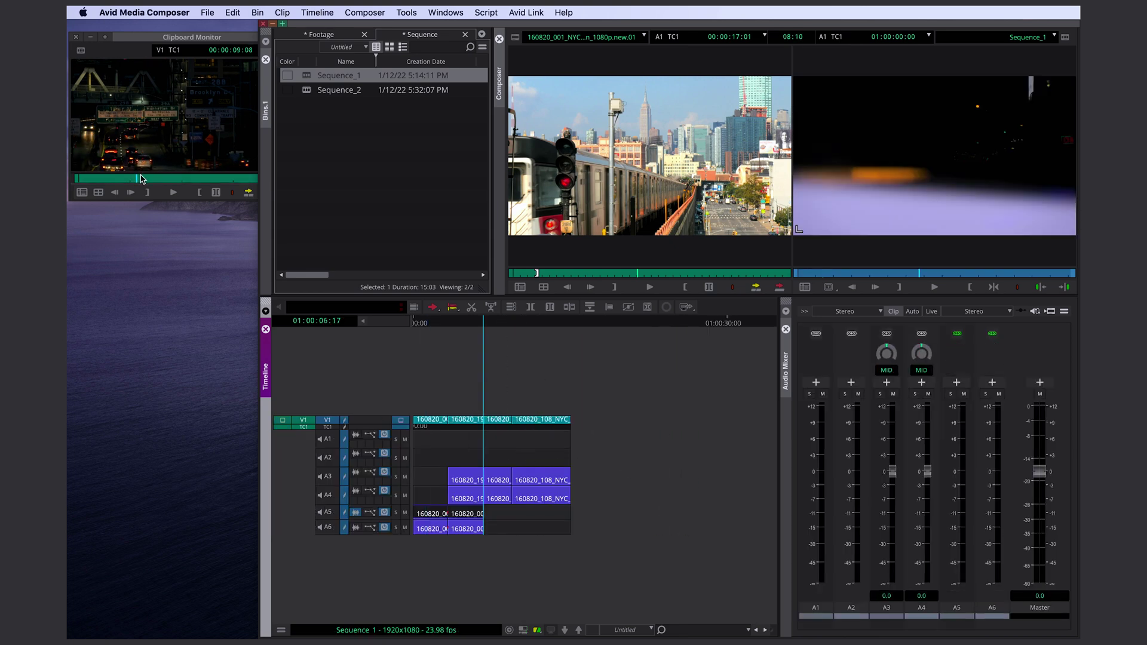
drag(142, 179, 114, 179)
Splice the Clipboard Monitor's traffic clip into the very start of Sequence_1.
drag(478, 439, 395, 383)
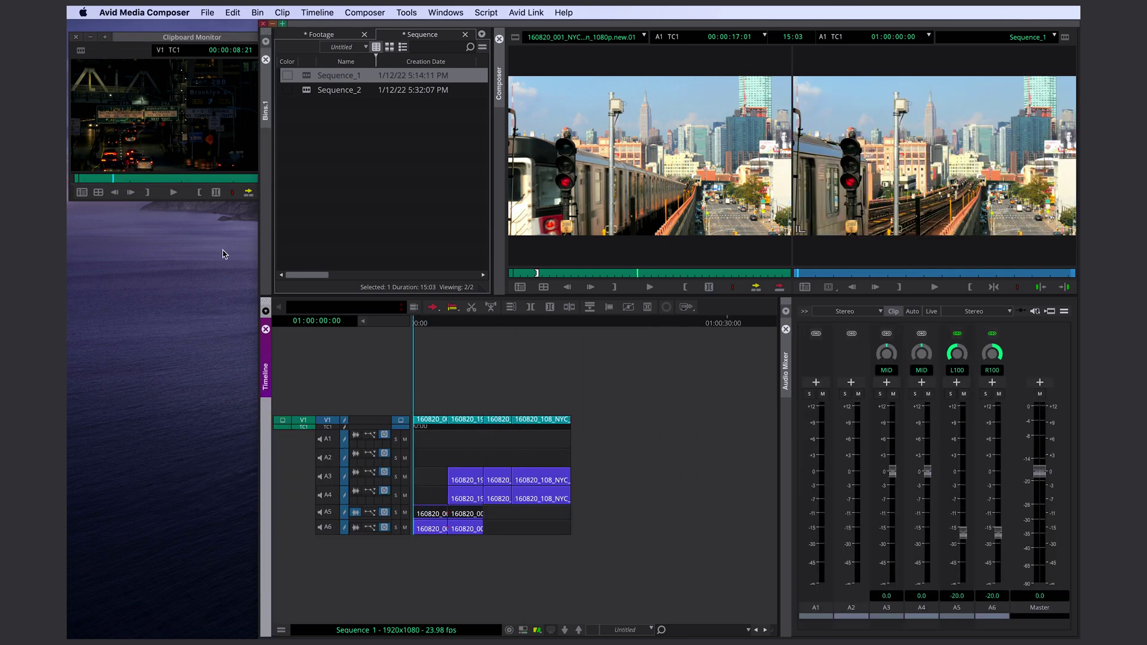
click(181, 136)
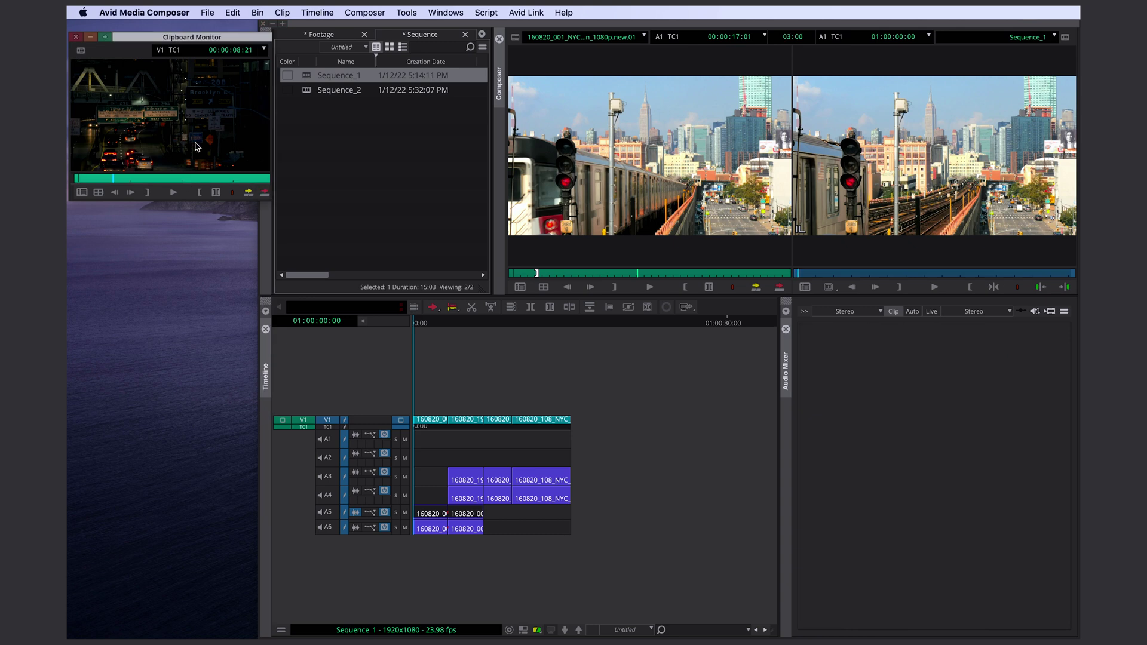
drag(221, 154, 461, 449)
Enable tracks A1 to A4, mark from the start of the 160820_251 clip to the sequence end, and extract that range.
key(t)
click(522, 453)
key(t)
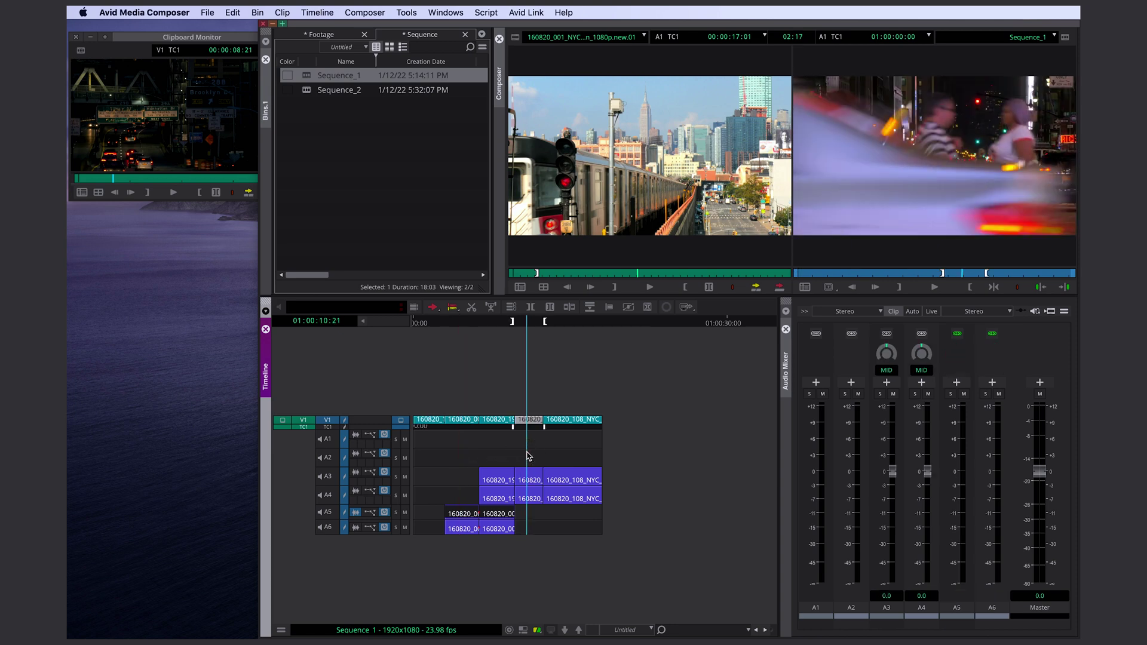
click(658, 469)
drag(335, 440, 327, 496)
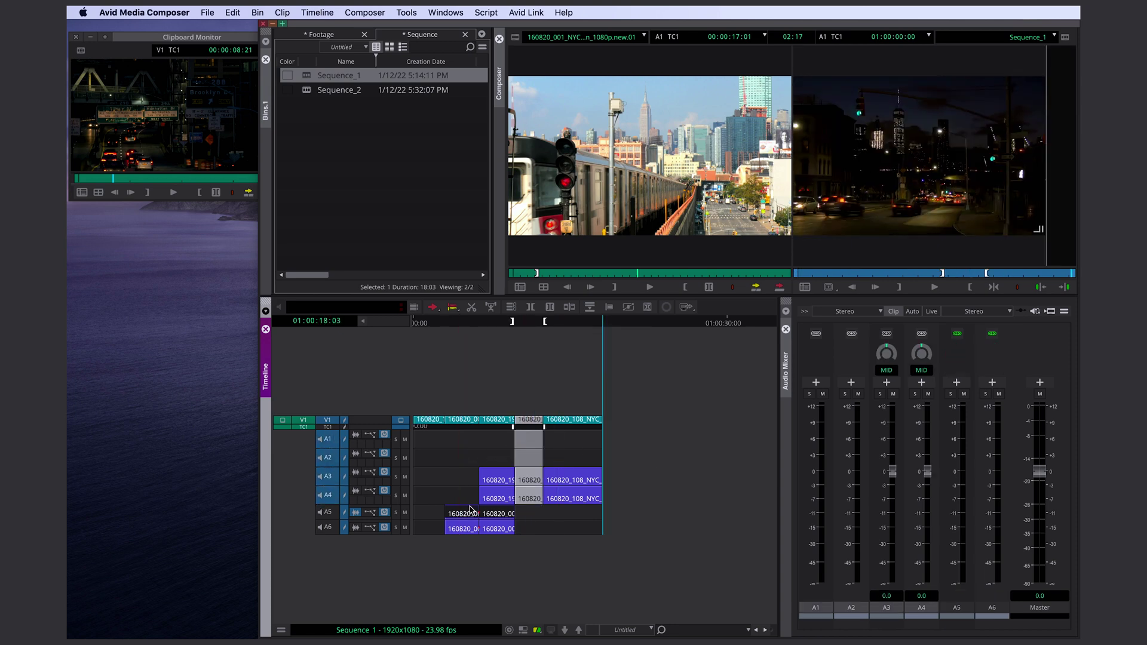
key(o)
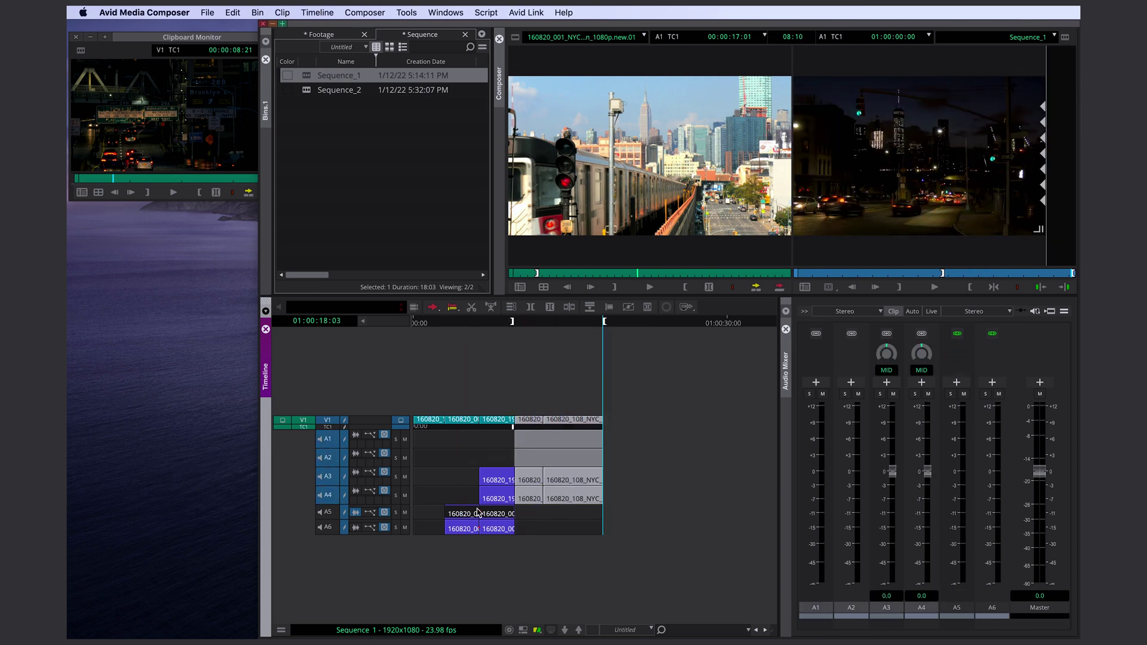
key(x)
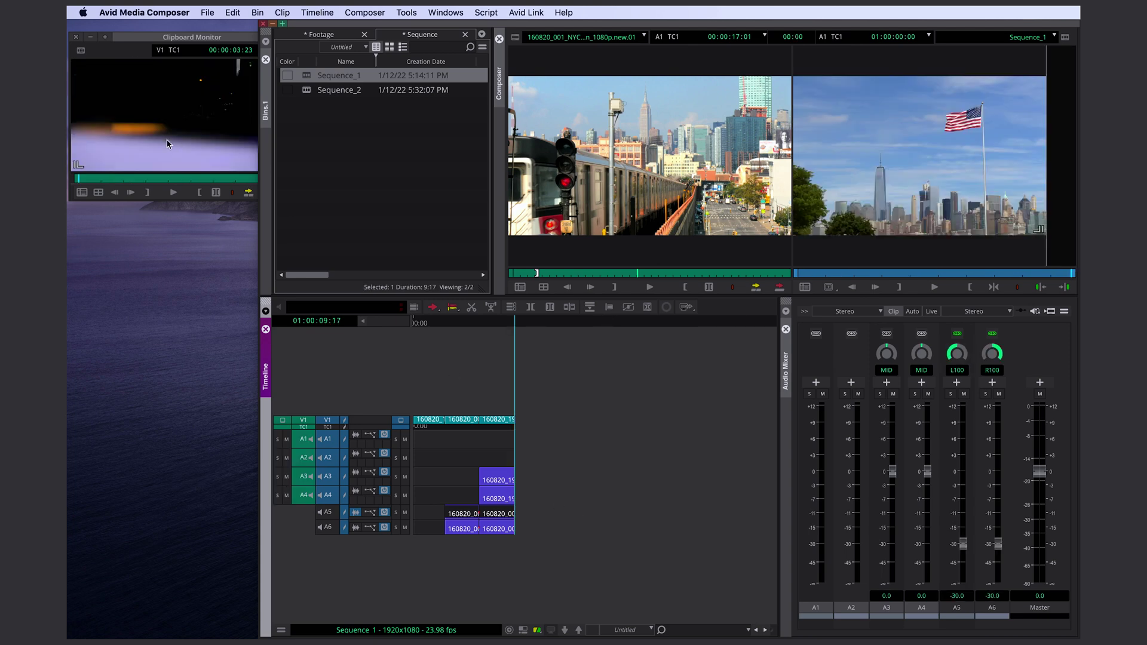
Show the Clipboard Monitor's newly extracted clips in the timeline's source view.
click(179, 119)
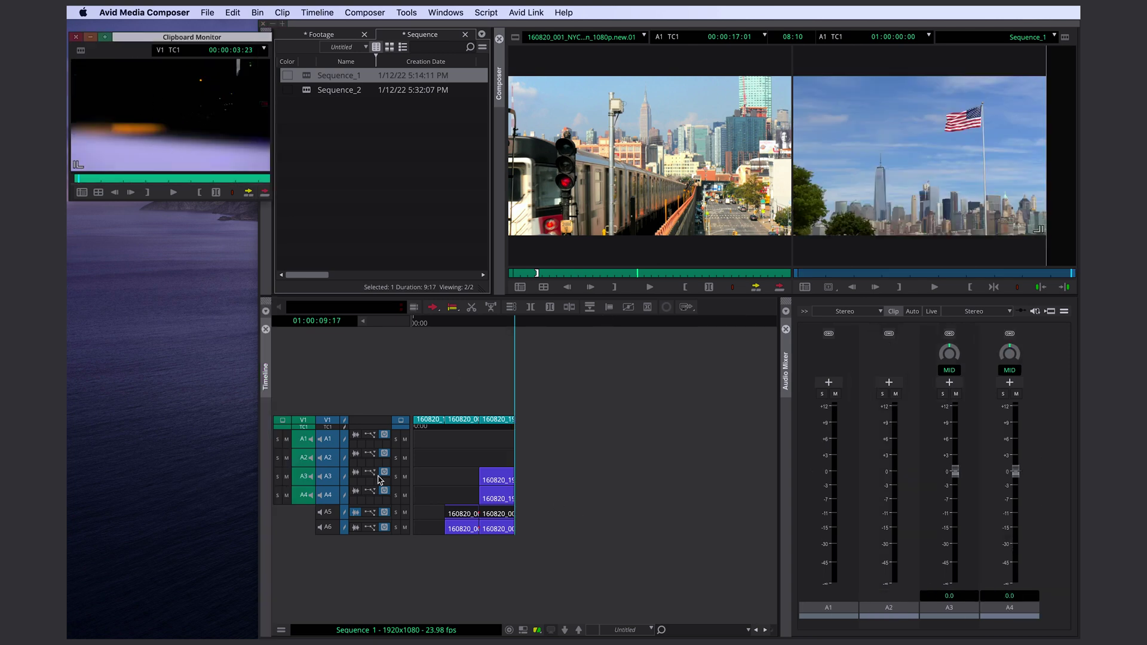
click(523, 629)
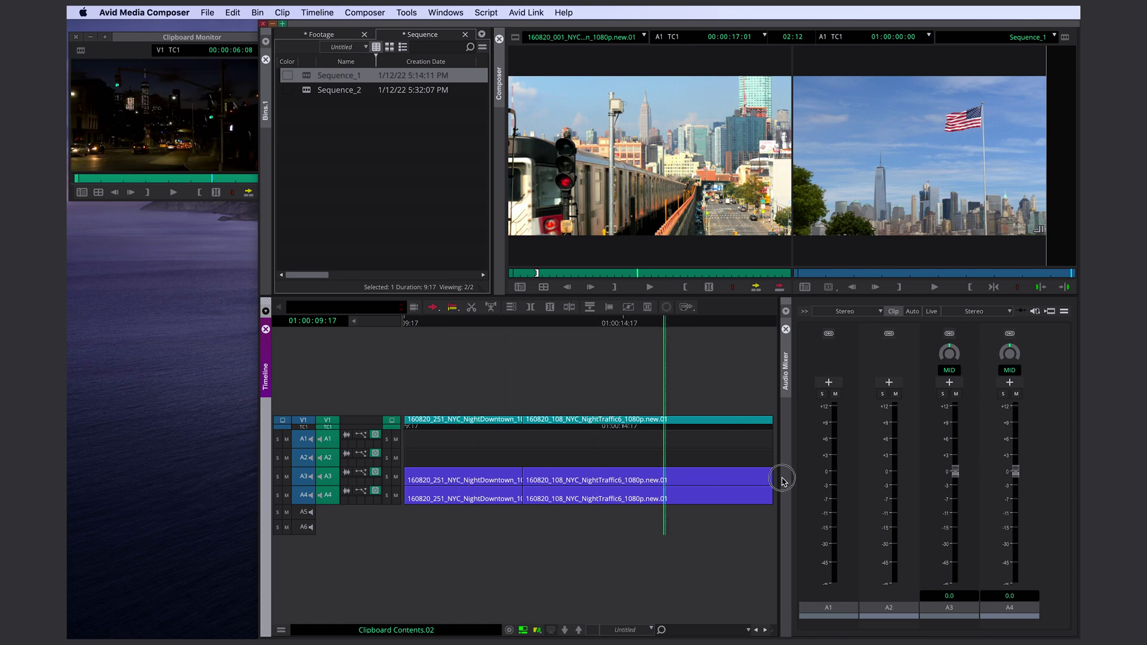
Scrub through the extracted night clips in the source view and return to the Sequence_1 timeline.
drag(637, 488, 466, 485)
drag(348, 477, 359, 481)
key(Escape)
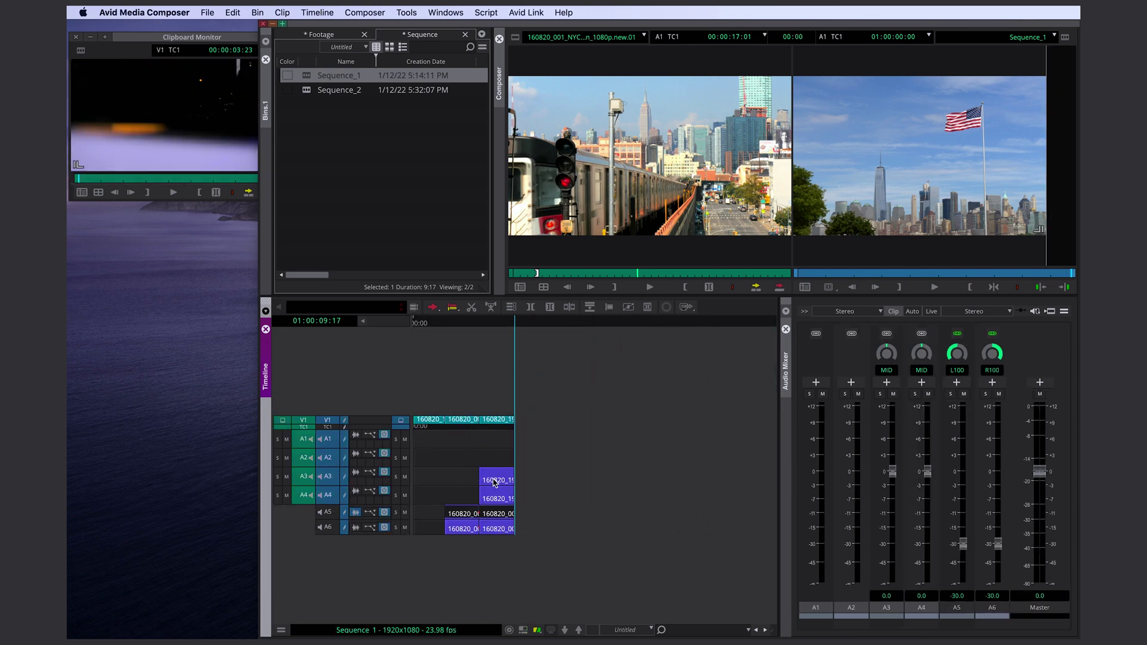
Splice the Clipboard Monitor's extracted night clips onto the end of Sequence_1.
click(551, 487)
key(super+v)
mouse_move(513, 464)
mouse_down()
mouse_move(502, 471)
mouse_move(527, 482)
mouse_up()
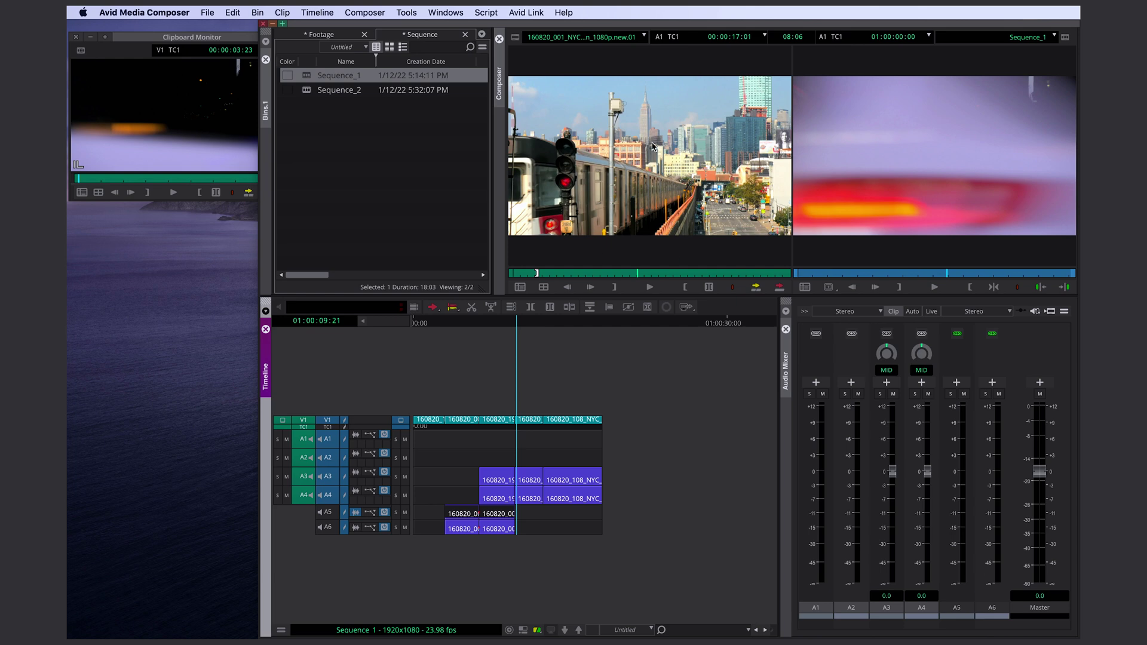
Widen the main workspace window to cover the Clipboard Monitor.
click(397, 204)
drag(261, 229, 70, 230)
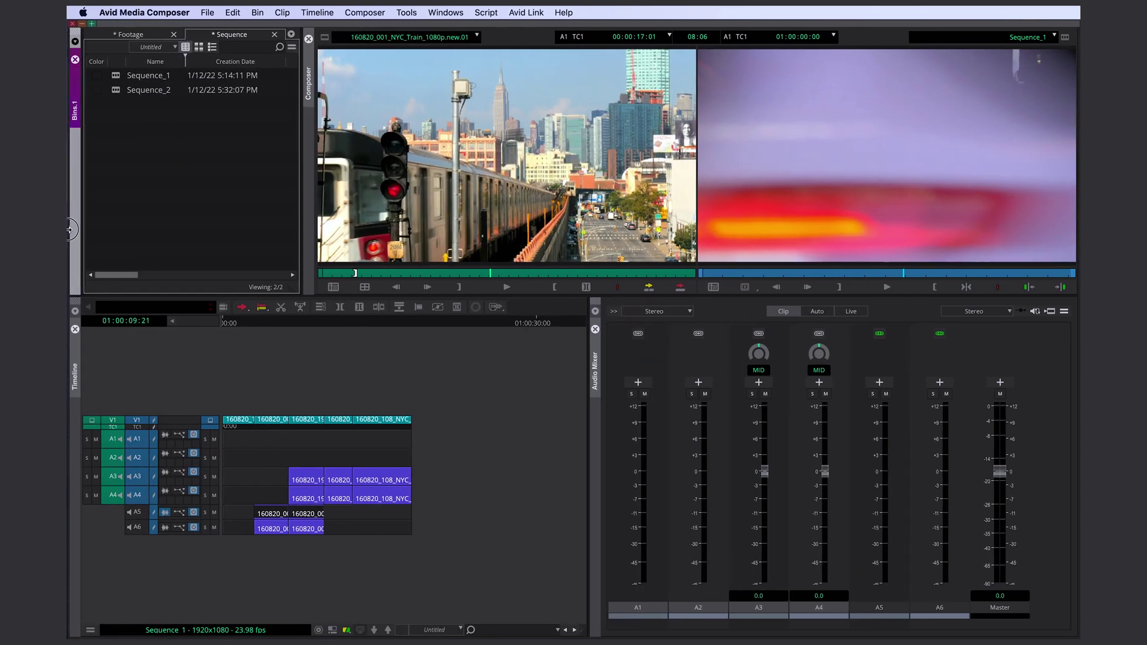
Try extracting the marked 160820_108 traffic clip into the source monitor, and undo the extraction.
click(377, 452)
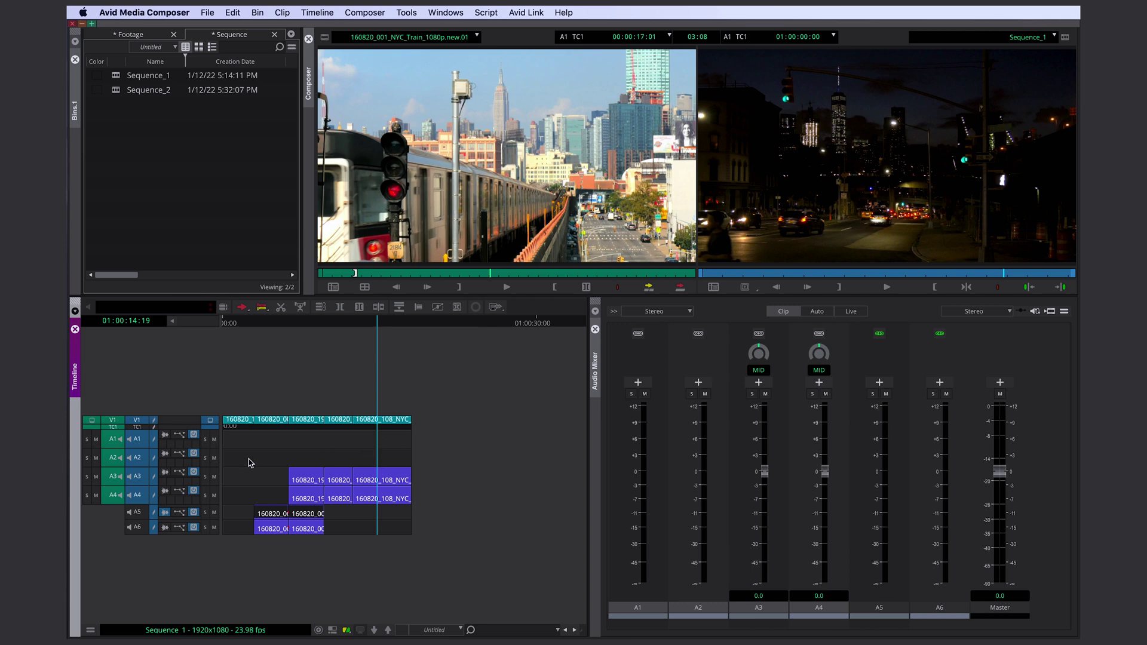
key(t)
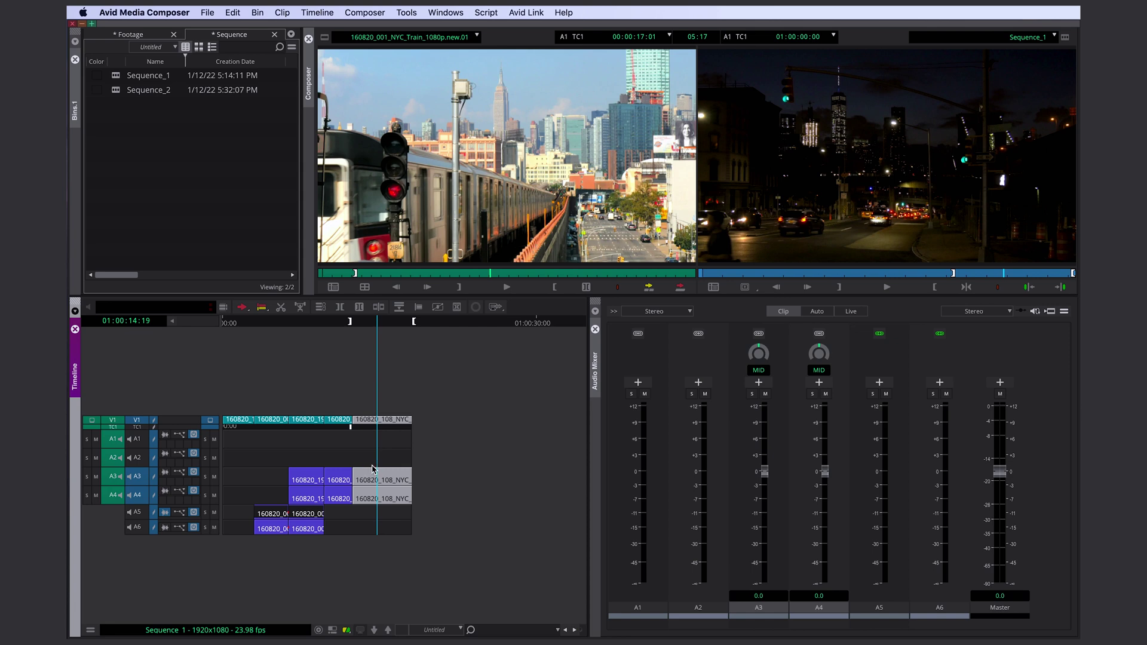
key(x)
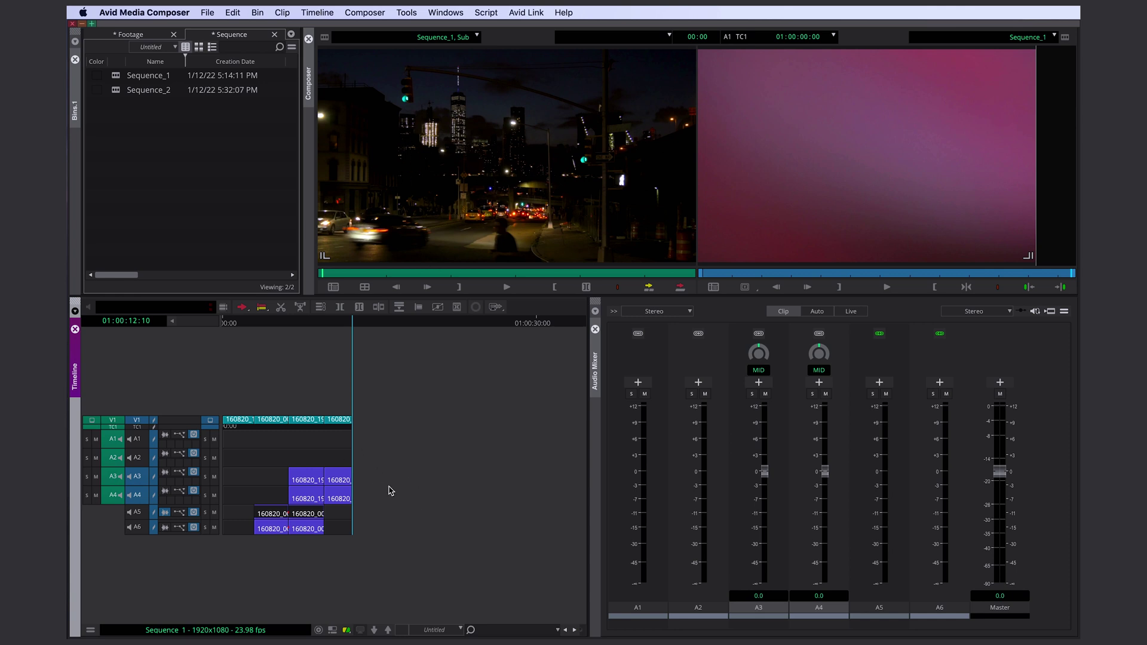
key(super+z)
Mark Sequence_1 from the start of the 160820_191 flag clip to the sequence end and extract that range into the source monitor.
super+click(305, 478)
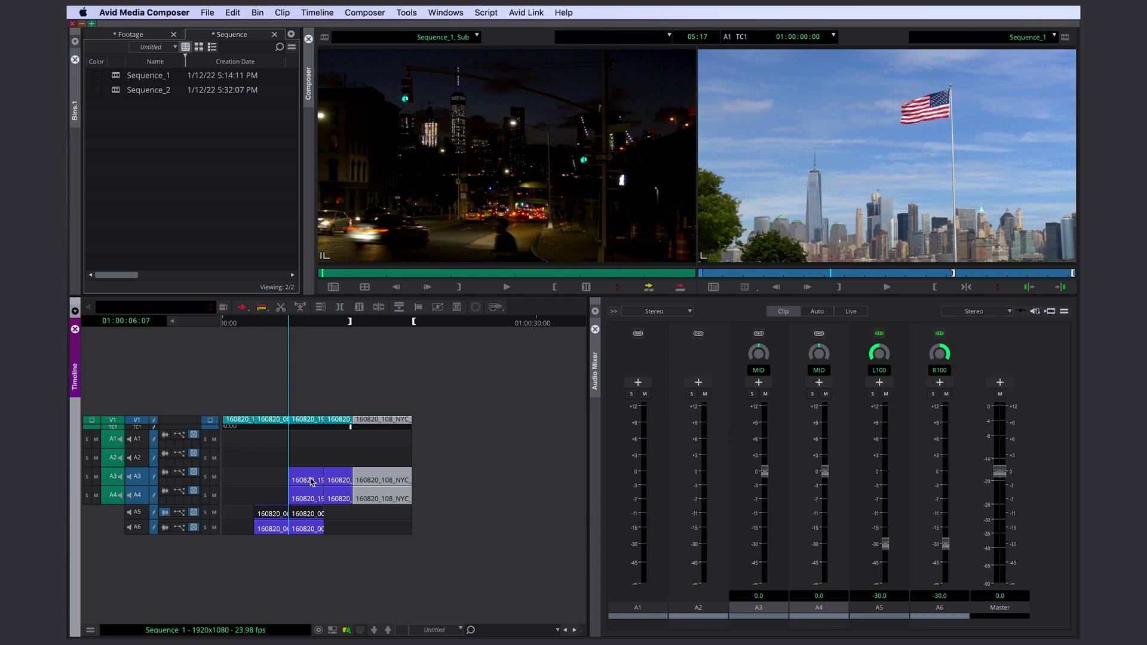
key(y)
click(379, 479)
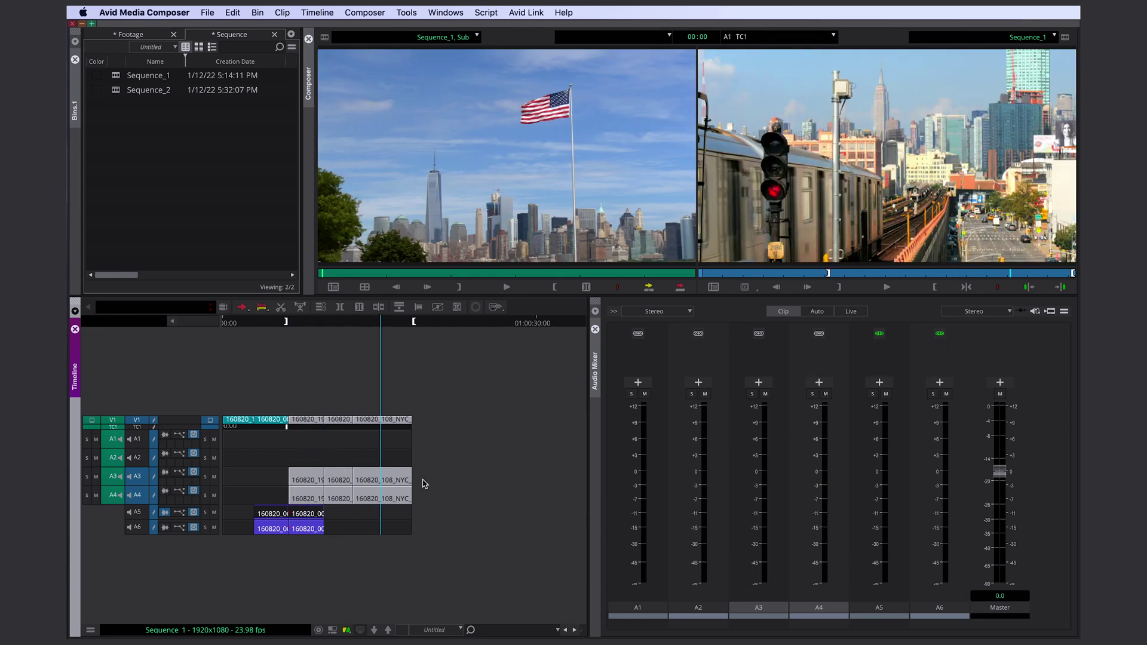
drag(284, 476, 307, 486)
Review the extracted subsequence in the source timeline and return its playhead to the start.
key(Escape)
key(Escape)
click(442, 453)
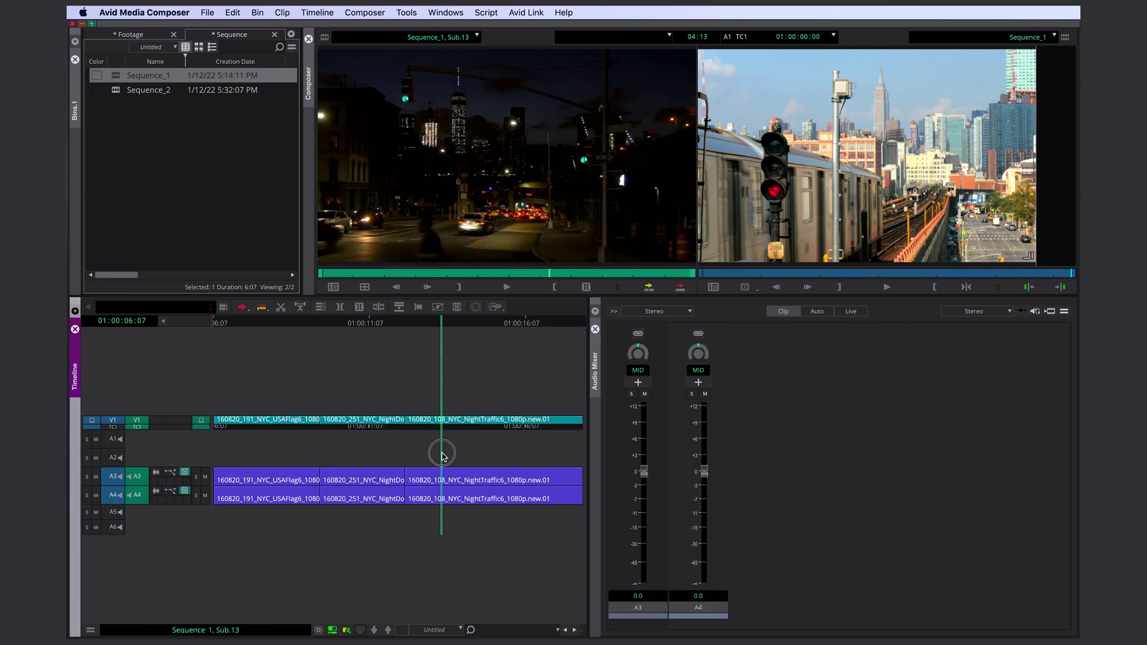
click(352, 484)
key(Home)
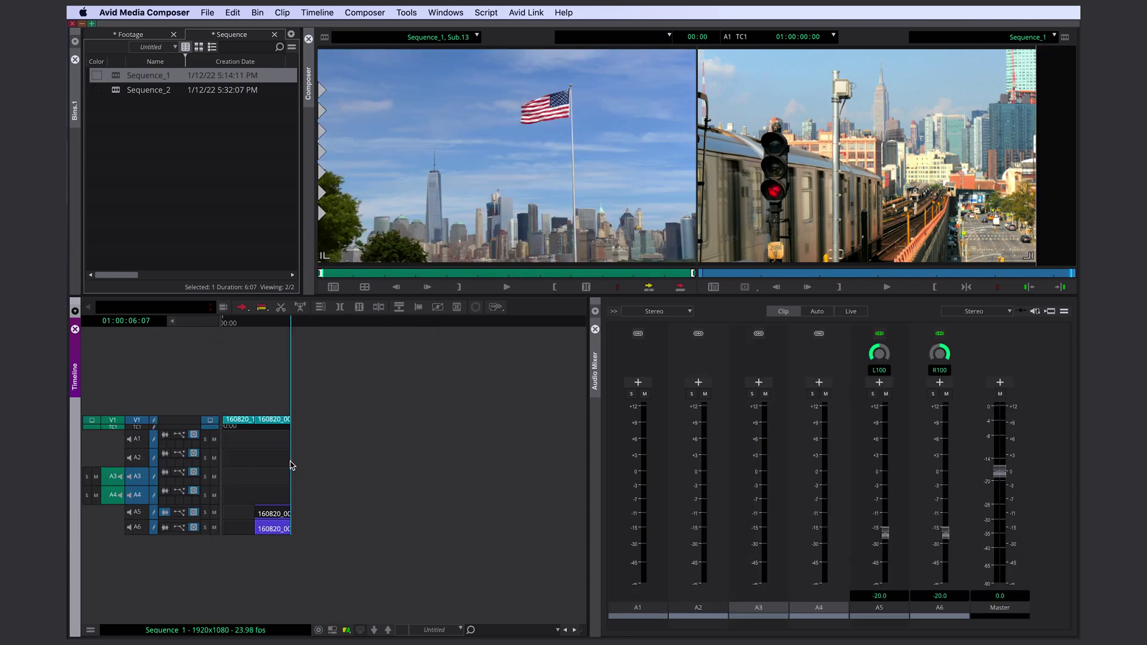
Splice the extracted subsequence into Sequence_1 at the cut after the first clip.
super+click(258, 485)
key(v)
drag(237, 470, 344, 495)
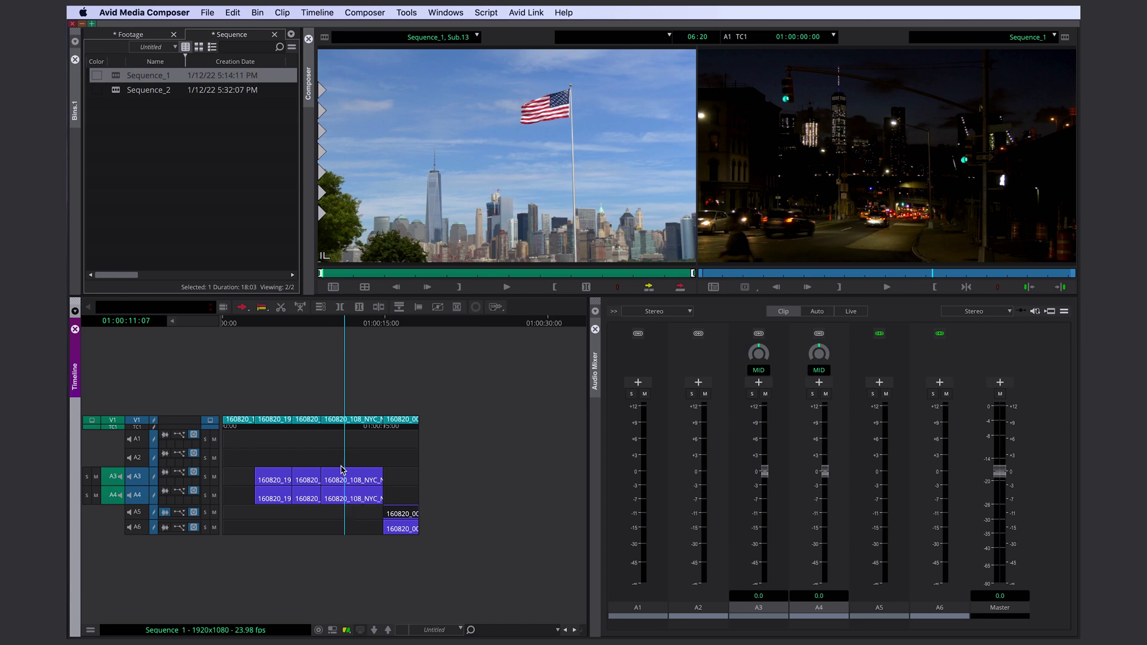
Mark the 160820_251 and 160820_108 night clips, lift them into the source monitor, and clear the sequence marks.
key(t)
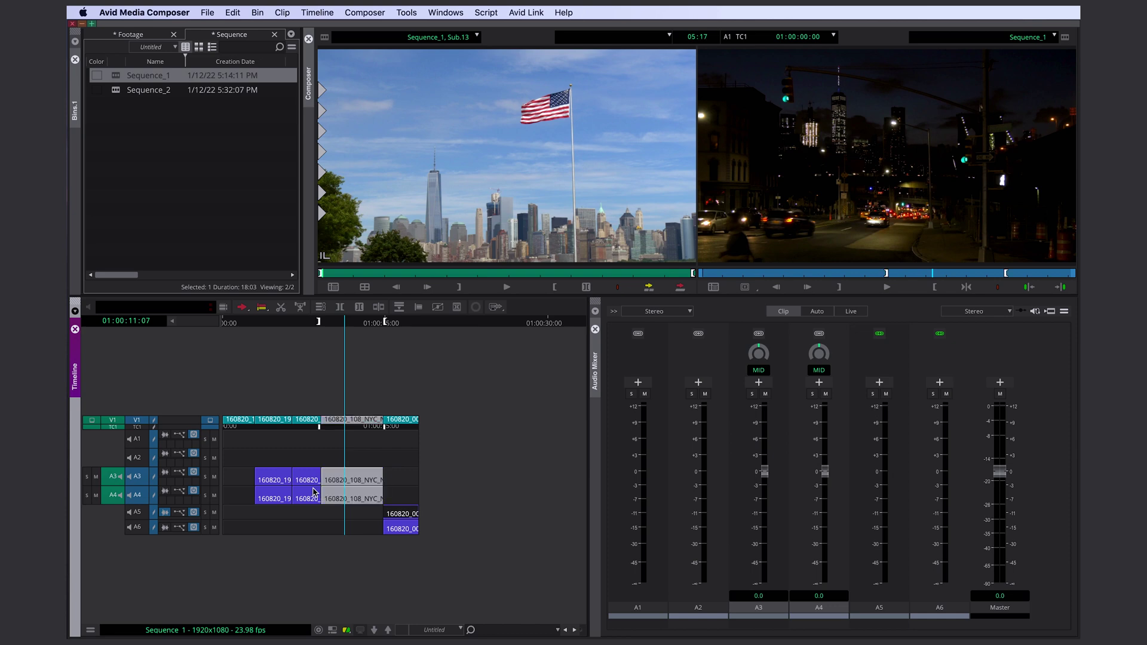
super+click(312, 494)
key(i)
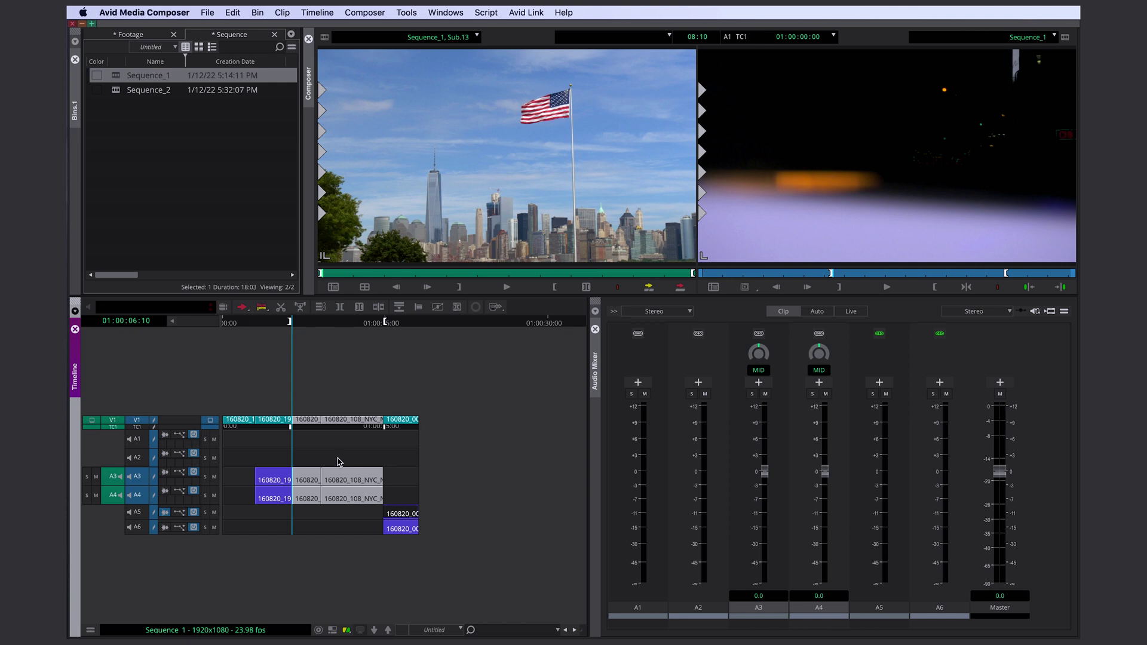
key(z)
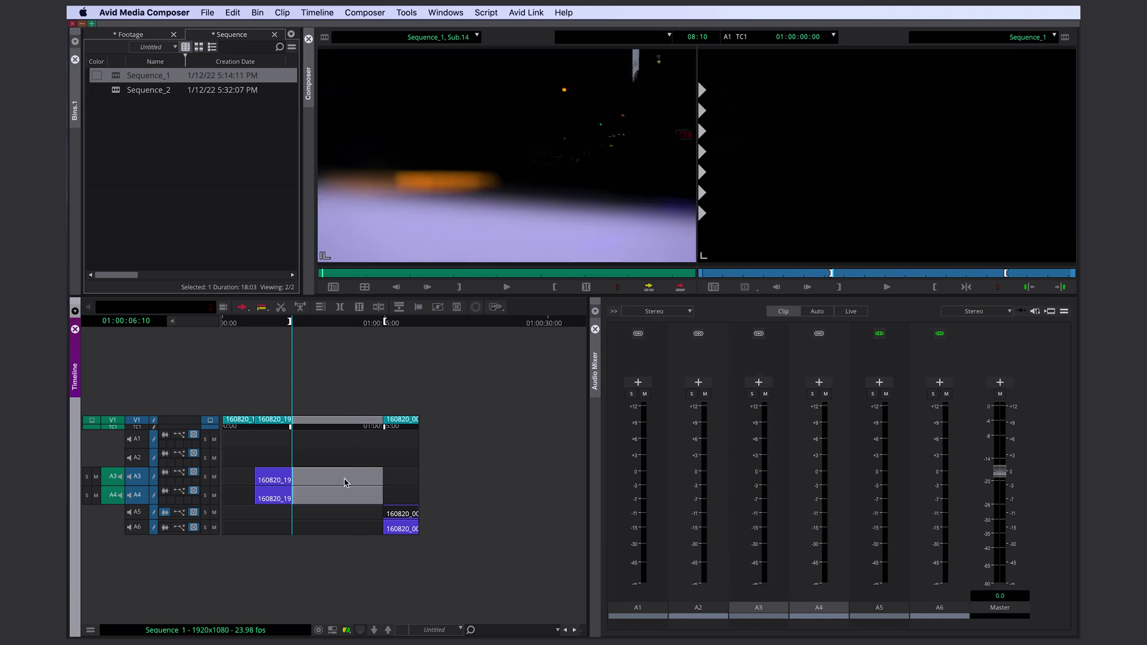
key(g)
Splice the lifted night clips onto the very end of Sequence_1.
drag(318, 462, 440, 474)
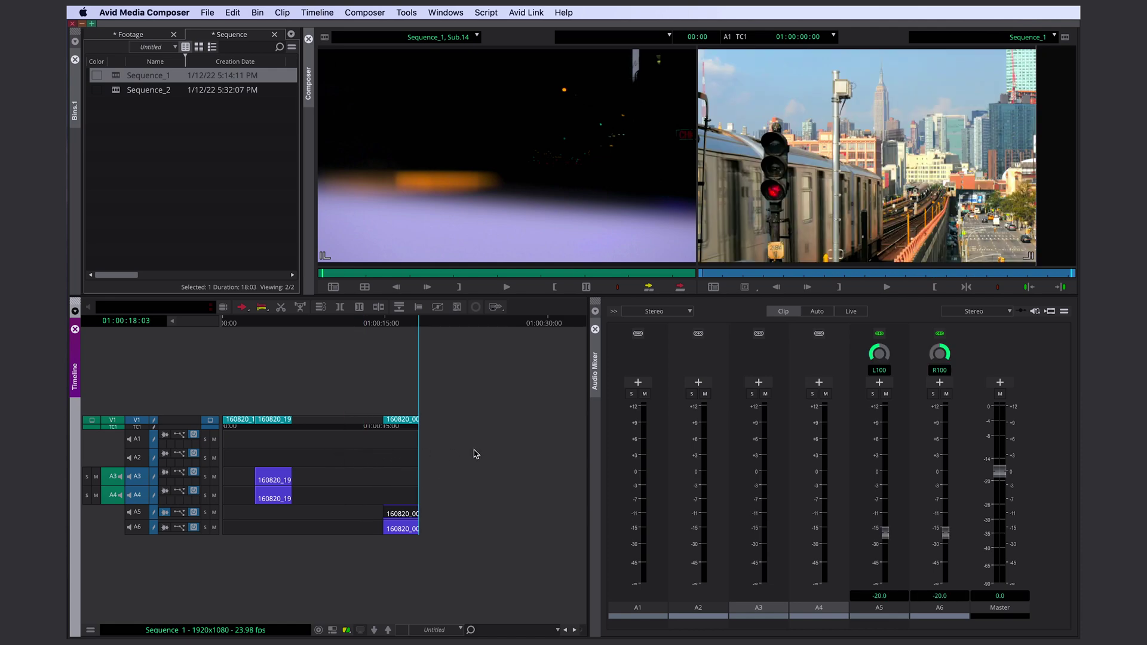
key(Escape)
drag(276, 485, 128, 512)
key(Escape)
key(v)
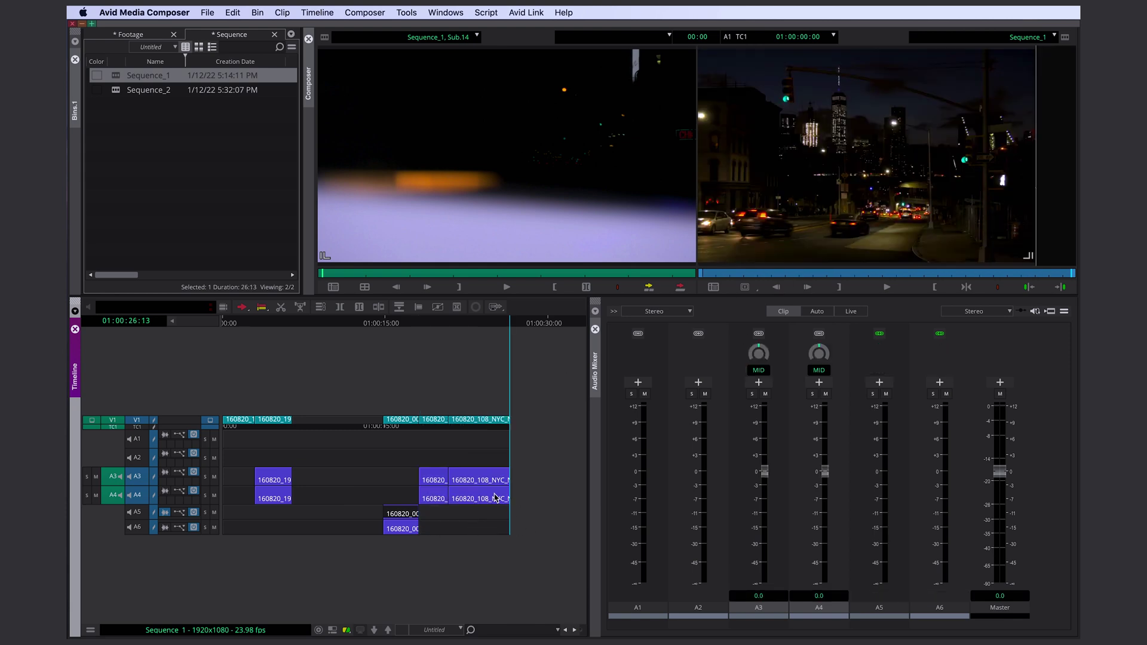
Show the lifted clips in the source timeline, store them as a subsequence in the Sequence bin, and save the bins.
click(460, 226)
key(Escape)
drag(263, 470, 195, 504)
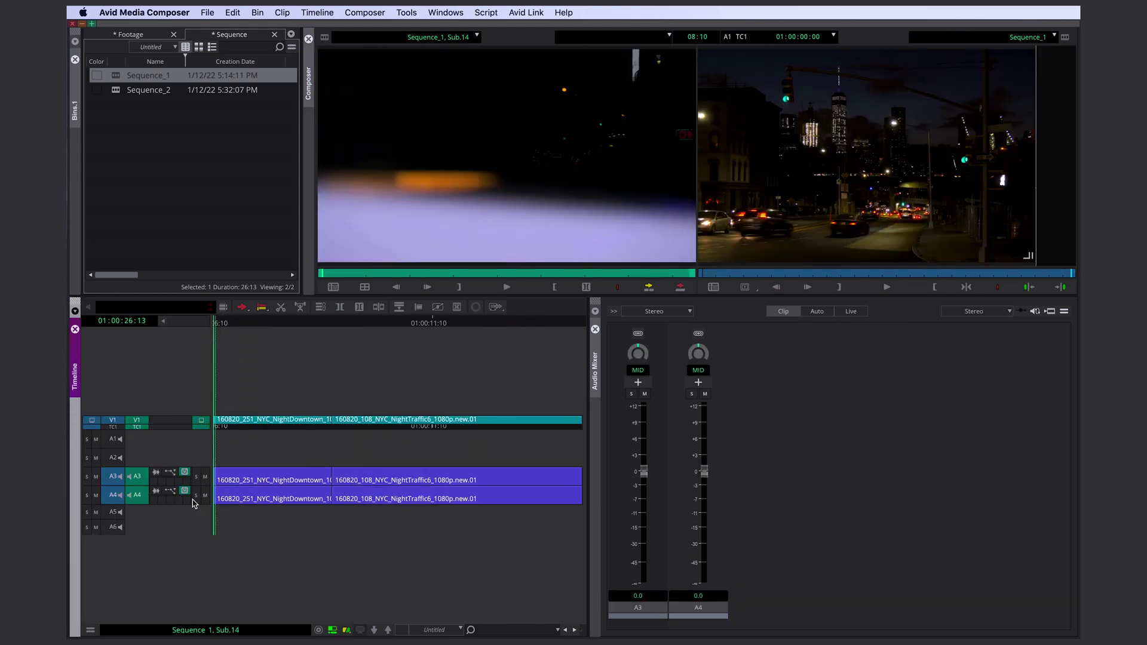
alt+click(324, 39)
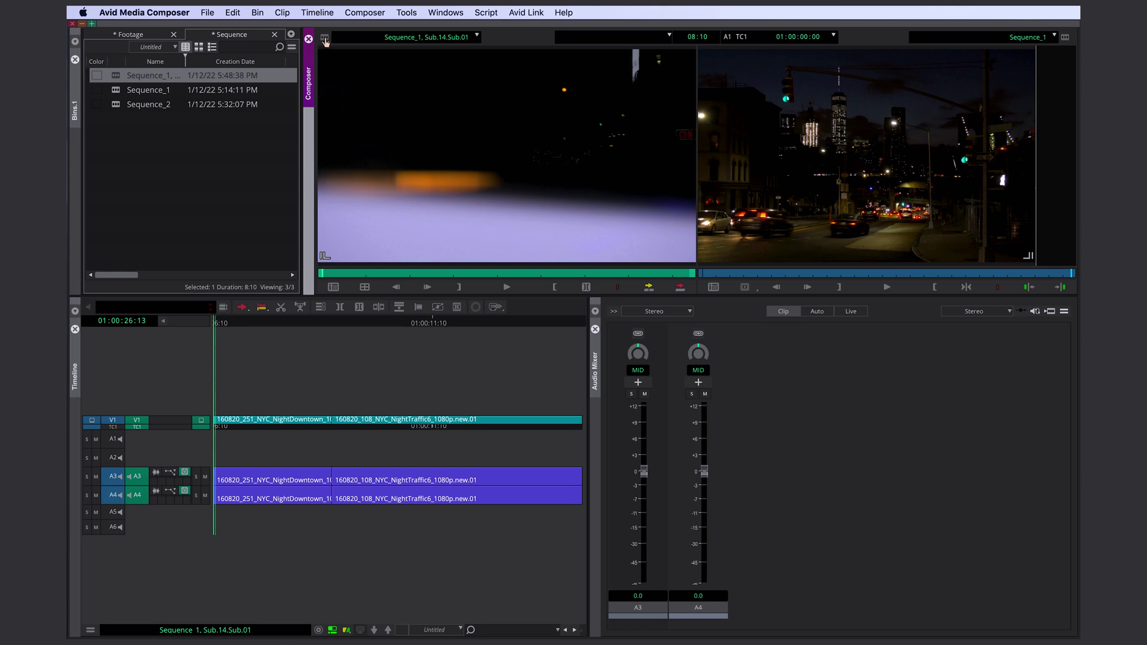
key(super+s)
Create another subsequence from the source monitor in the Sequence bin and load it into the source monitor.
drag(647, 106, 160, 142)
drag(117, 76, 382, 111)
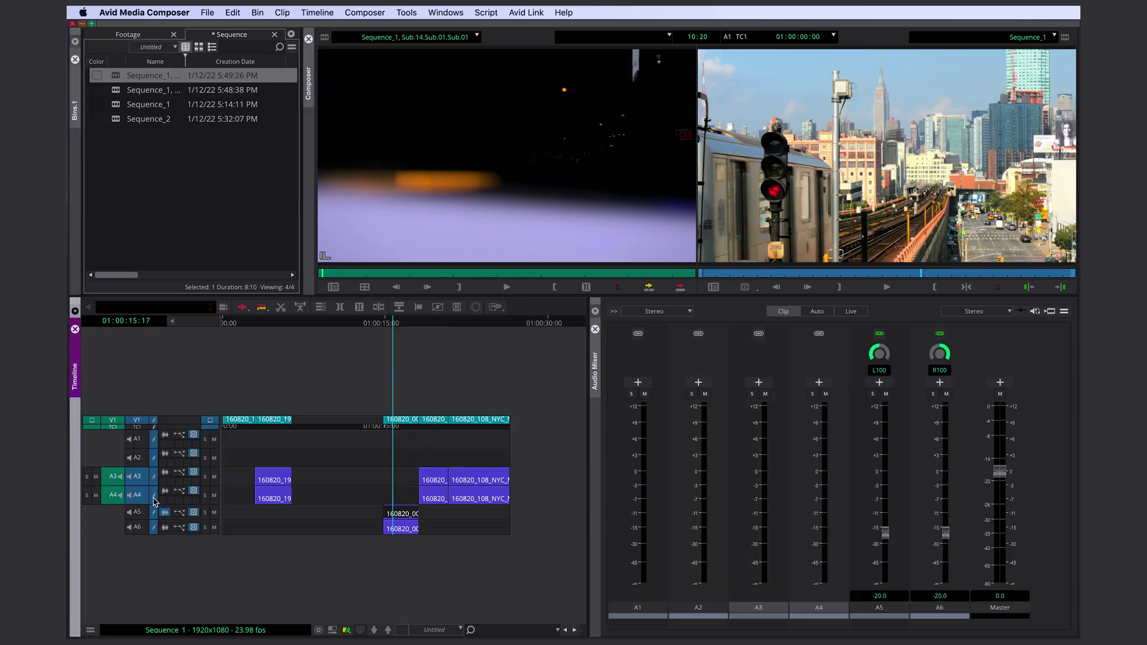
Enable V1, extract the 160820_108 traffic clip from the end of Sequence_1, and open the Clipboard Monitor.
click(472, 452)
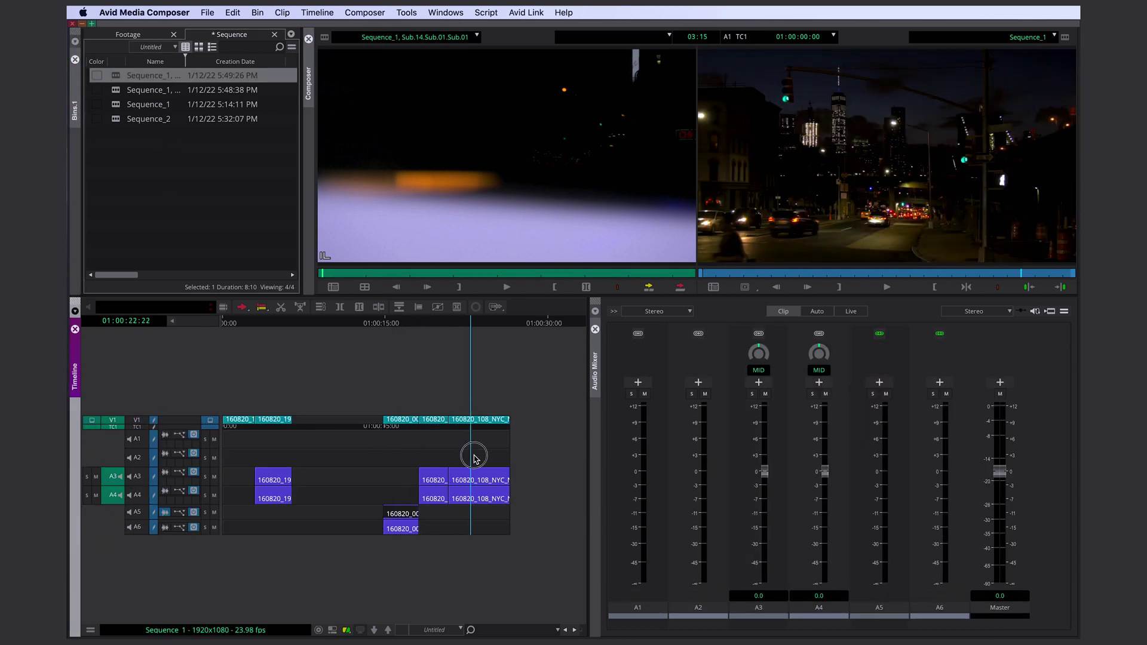
click(139, 422)
key(t)
key(x)
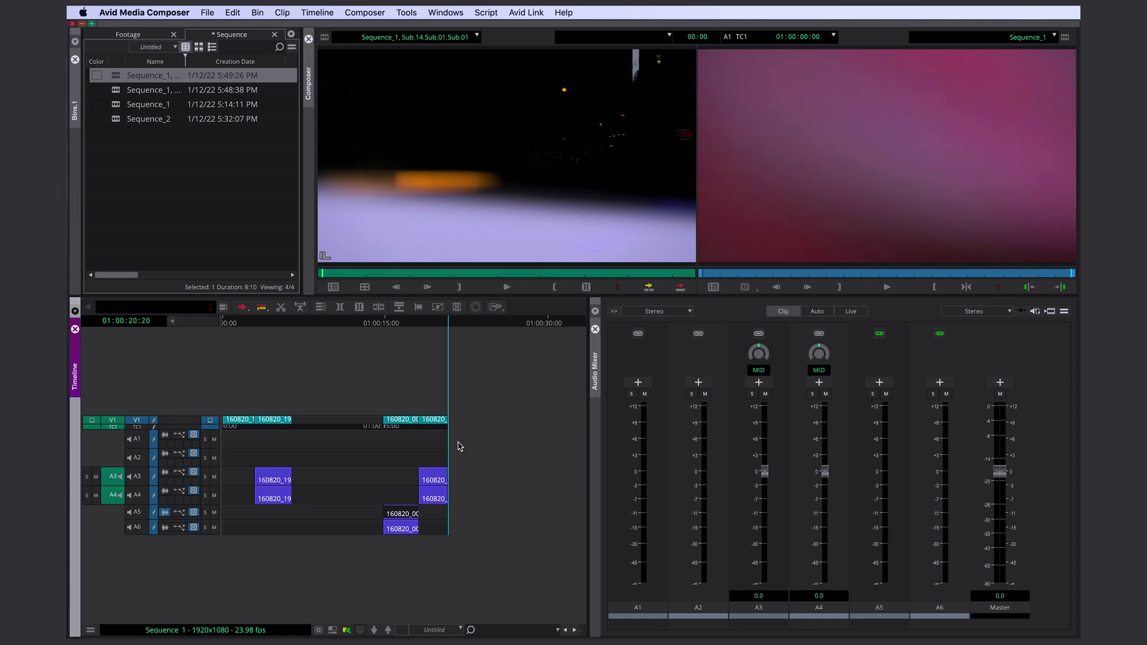
click(412, 13)
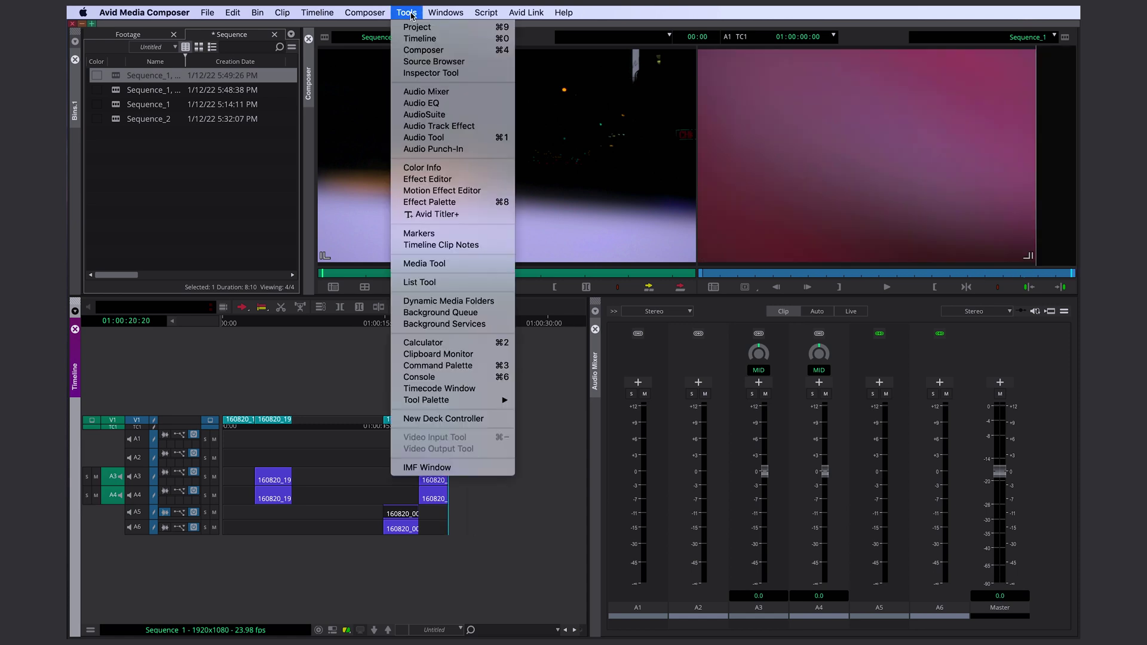
click(439, 354)
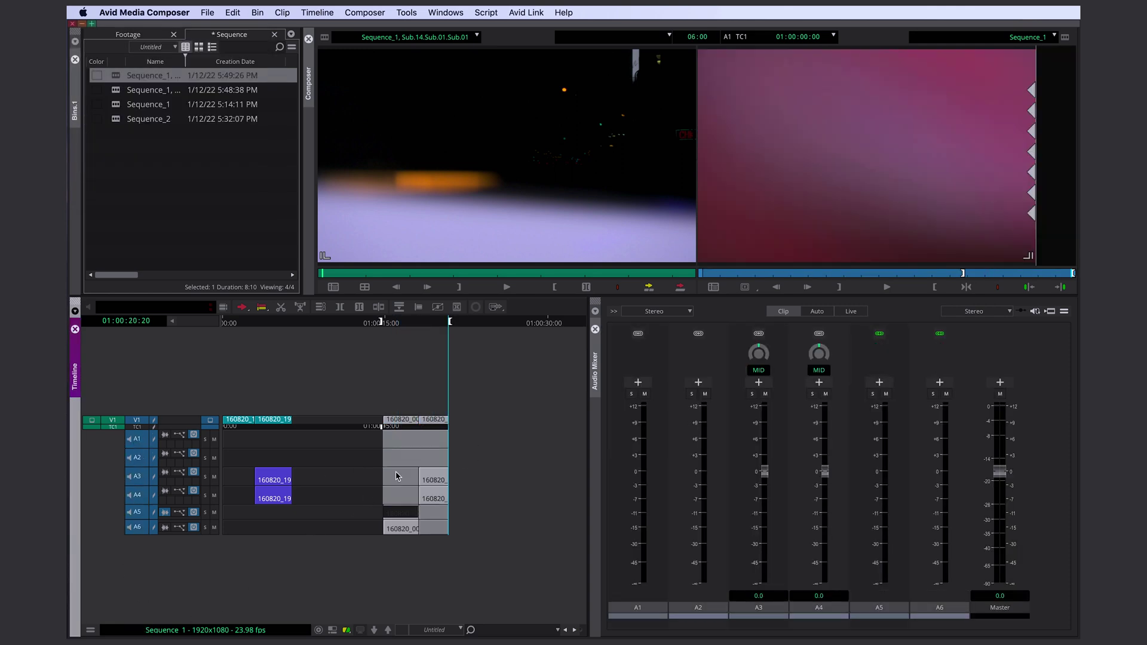
Extract the marked range from the train clip to the sequence end and show the clipboard contents in the source timeline.
key(x)
key(F3)
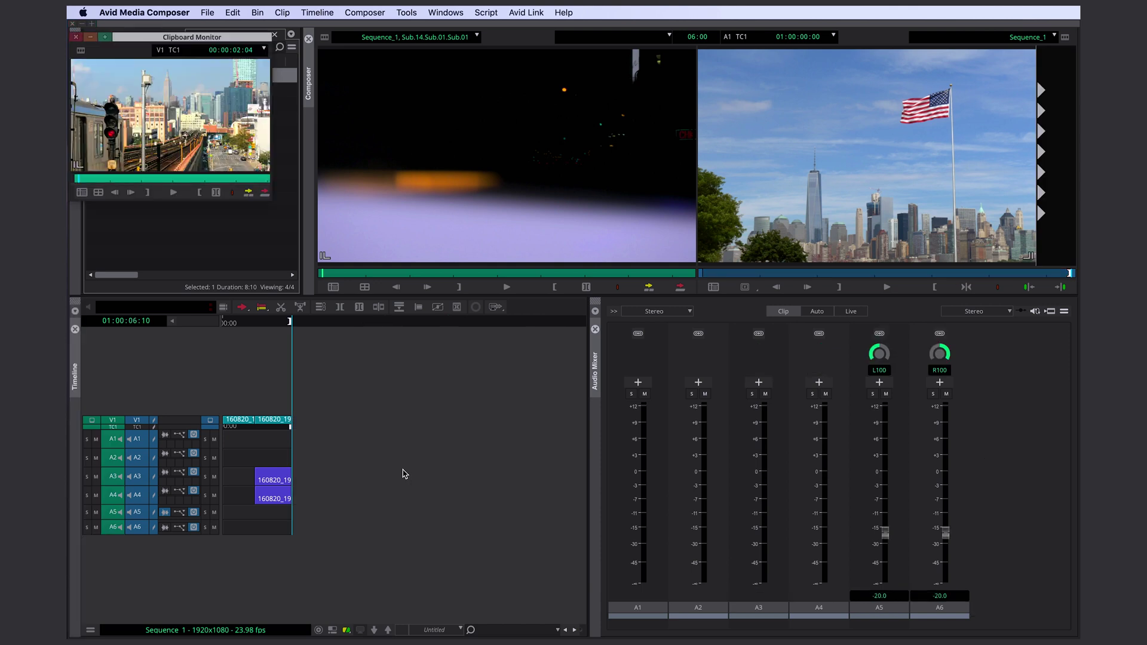
click(333, 629)
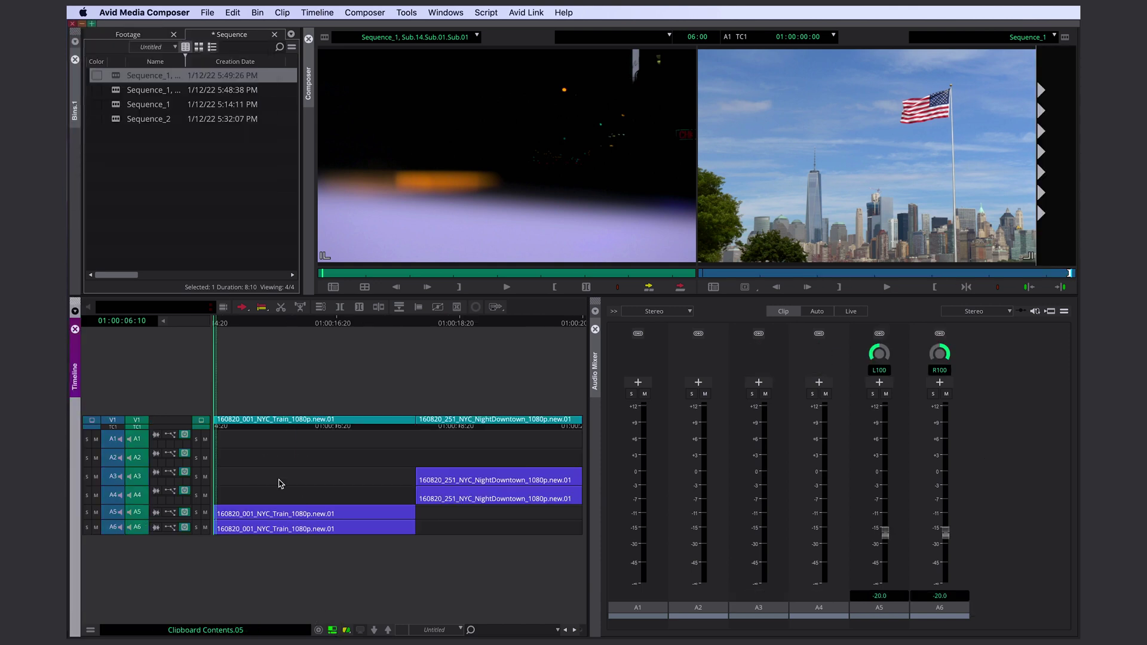
Move the Clipboard Monitor to the 160820_251 NightDowntown clip, disable its audio tracks, and mark the clip.
click(123, 178)
drag(123, 181, 214, 190)
key(shift+super+a)
key(7)
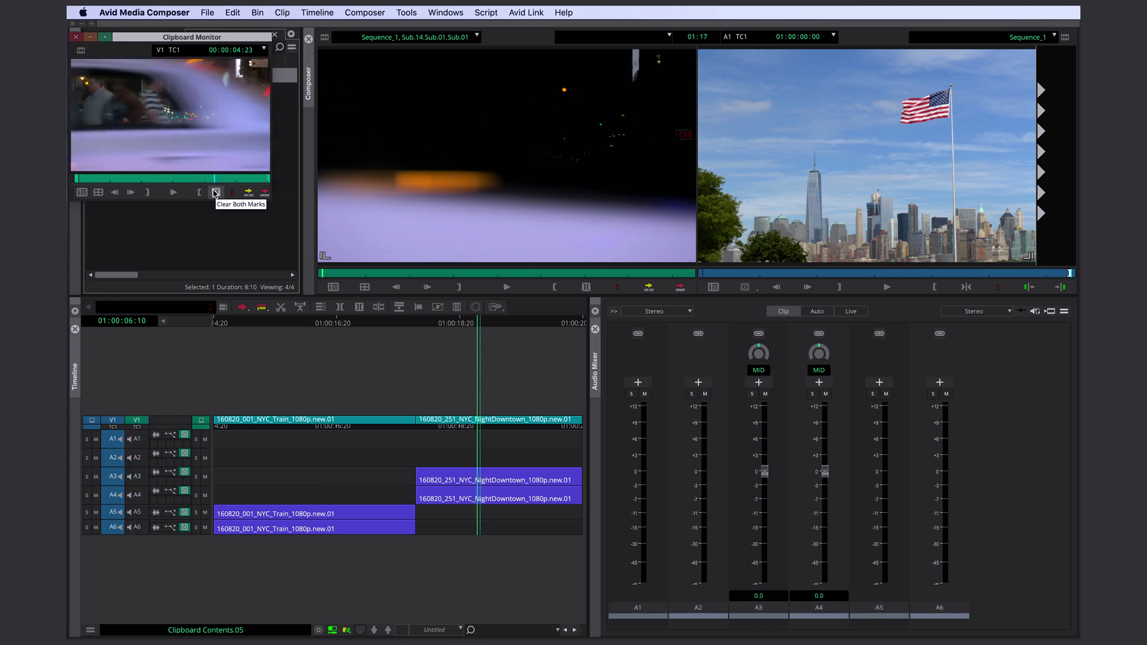
click(215, 193)
Splice only the video of the marked NightDowntown clip onto the end of Sequence_1.
click(347, 631)
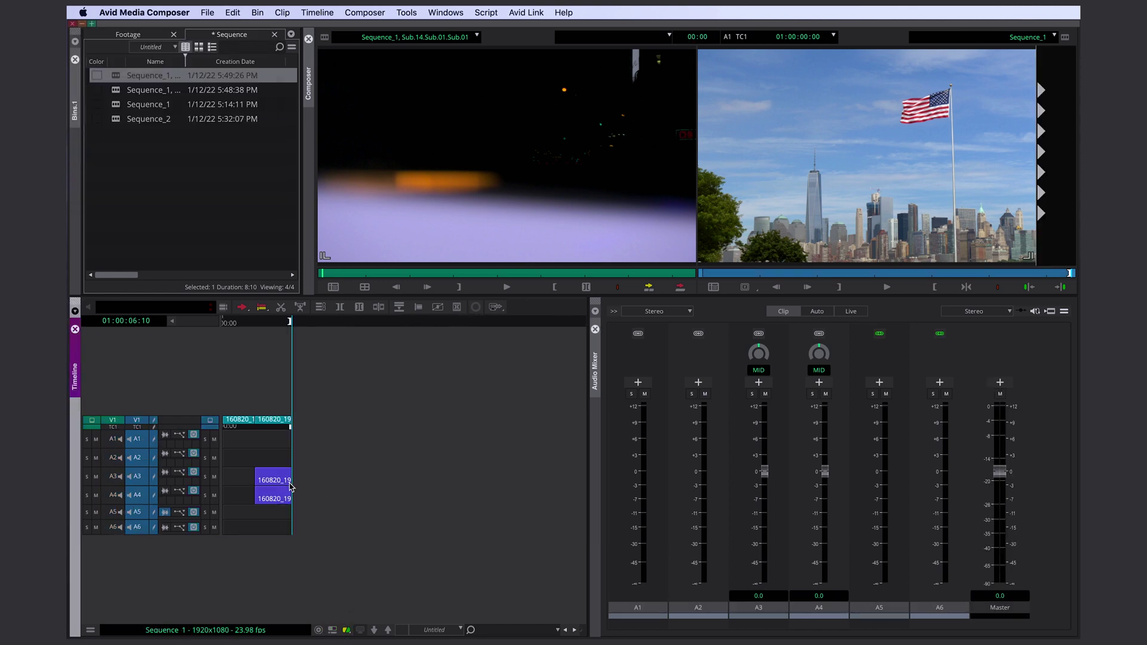
key(v)
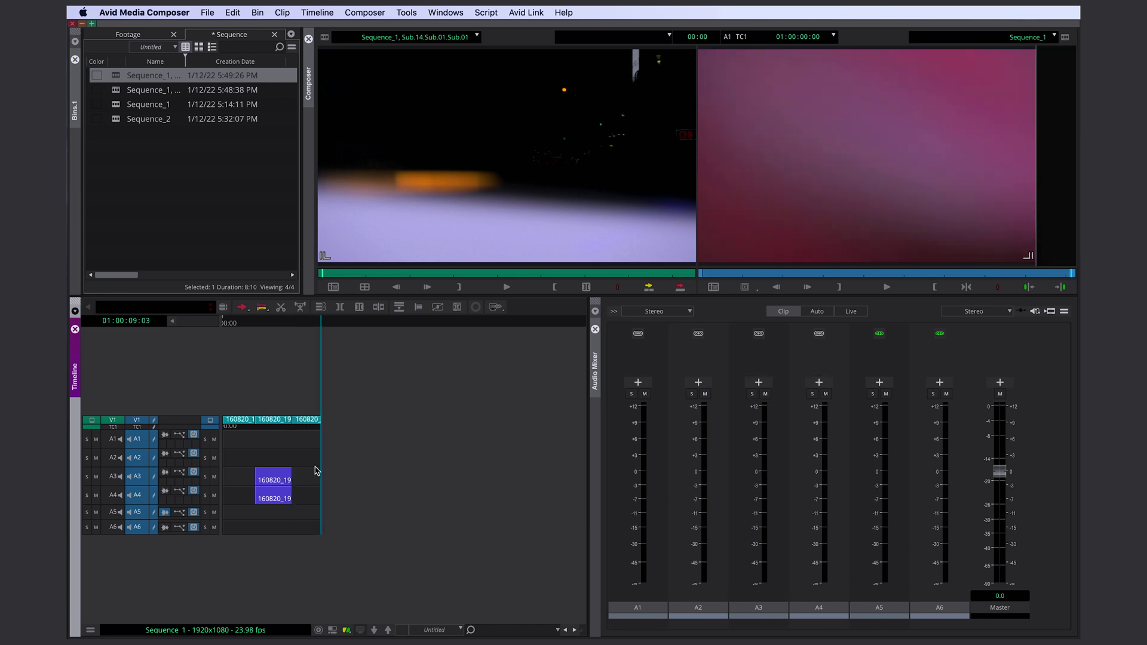
drag(316, 467, 377, 474)
Compare the marked clipboard contents with the edited Sequence_1 by switching between both timelines and scrubbing them.
click(274, 461)
key(Escape)
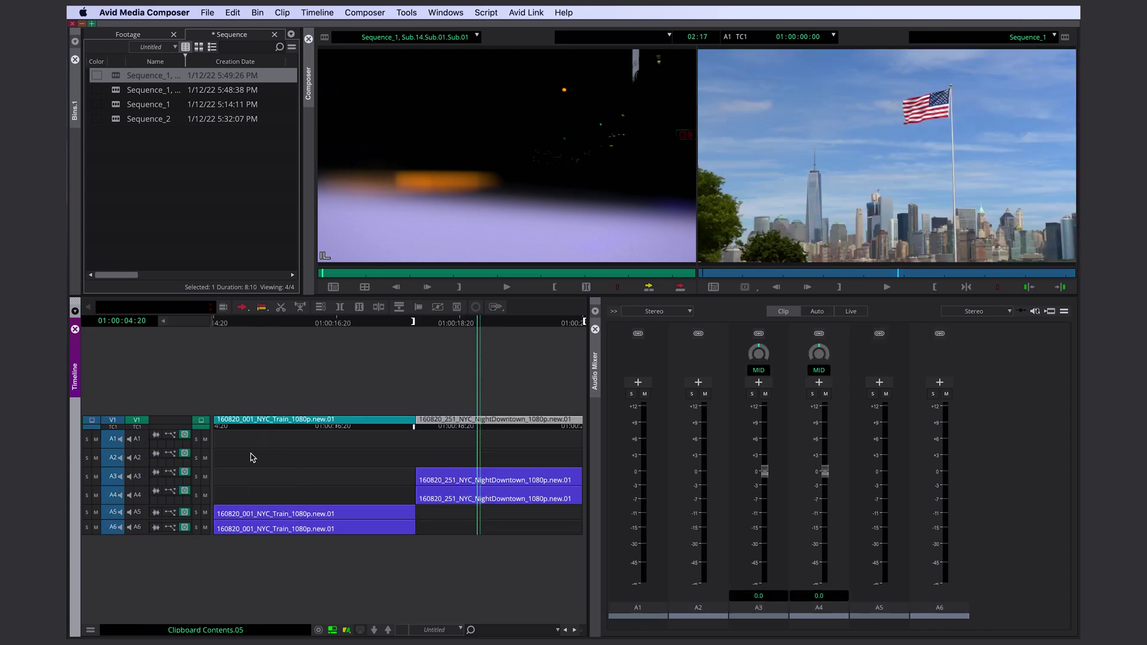
drag(295, 465, 479, 475)
key(Escape)
drag(255, 441, 305, 449)
click(298, 452)
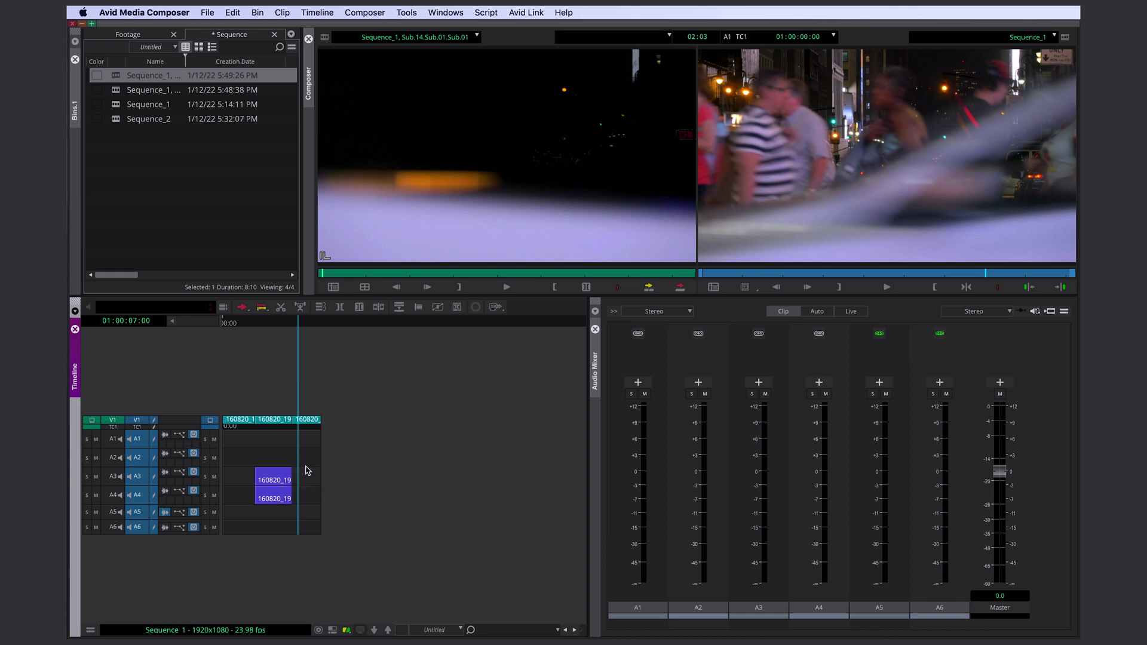
drag(306, 490, 272, 497)
click(266, 500)
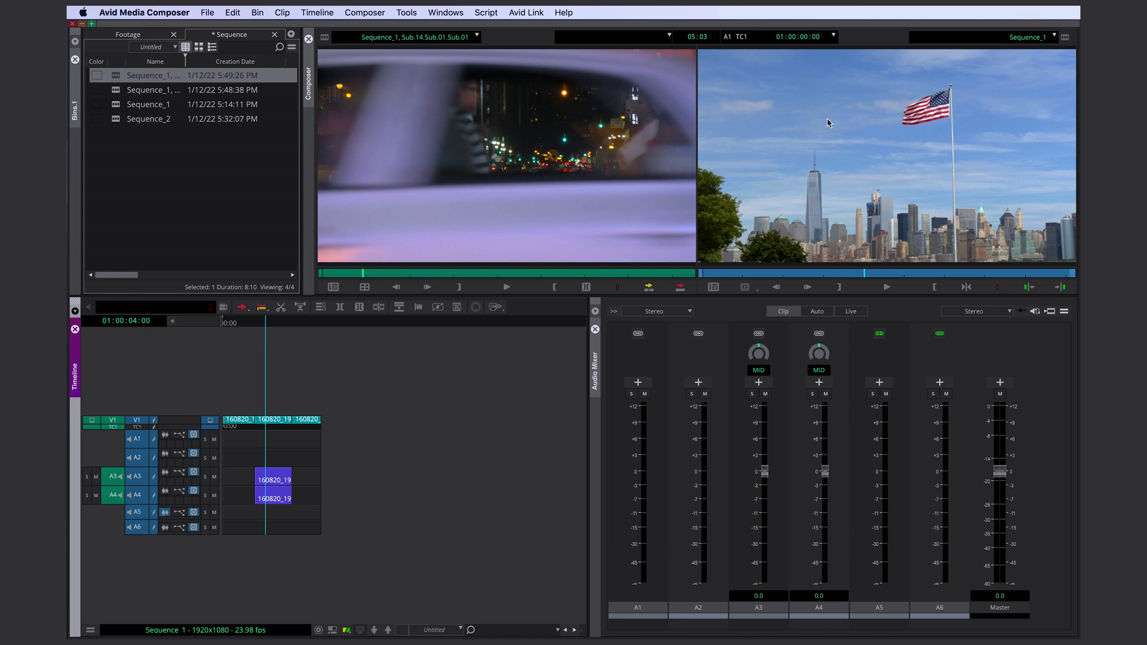
Review the loaded subsequence's night clips in the source timeline and return to Sequence_1.
click(625, 248)
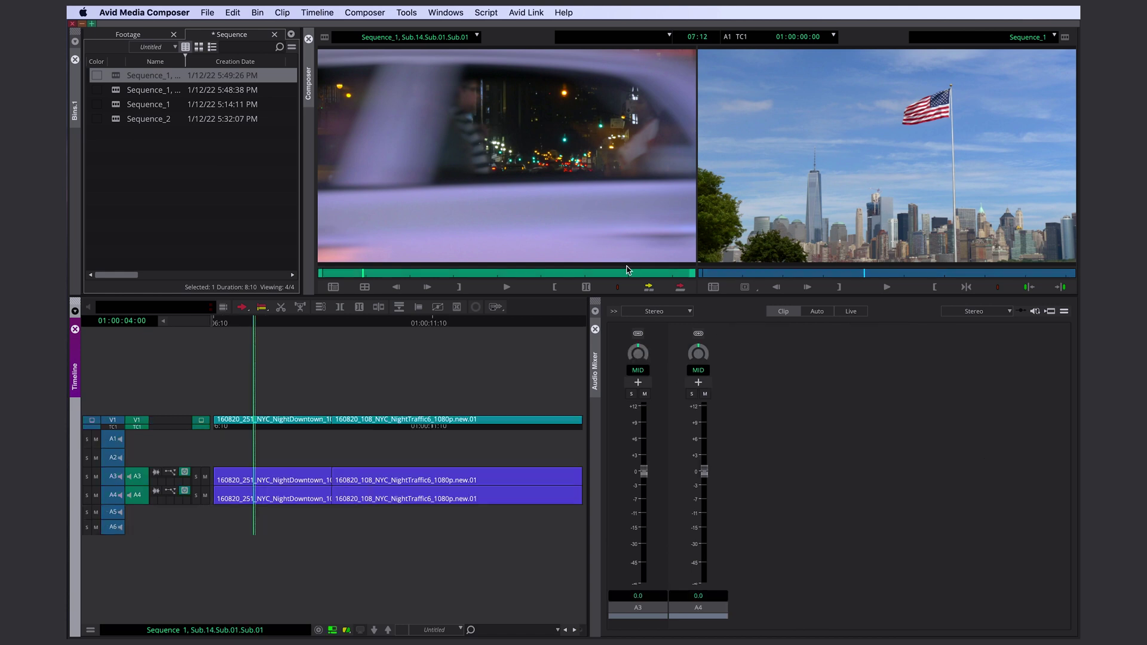
click(425, 472)
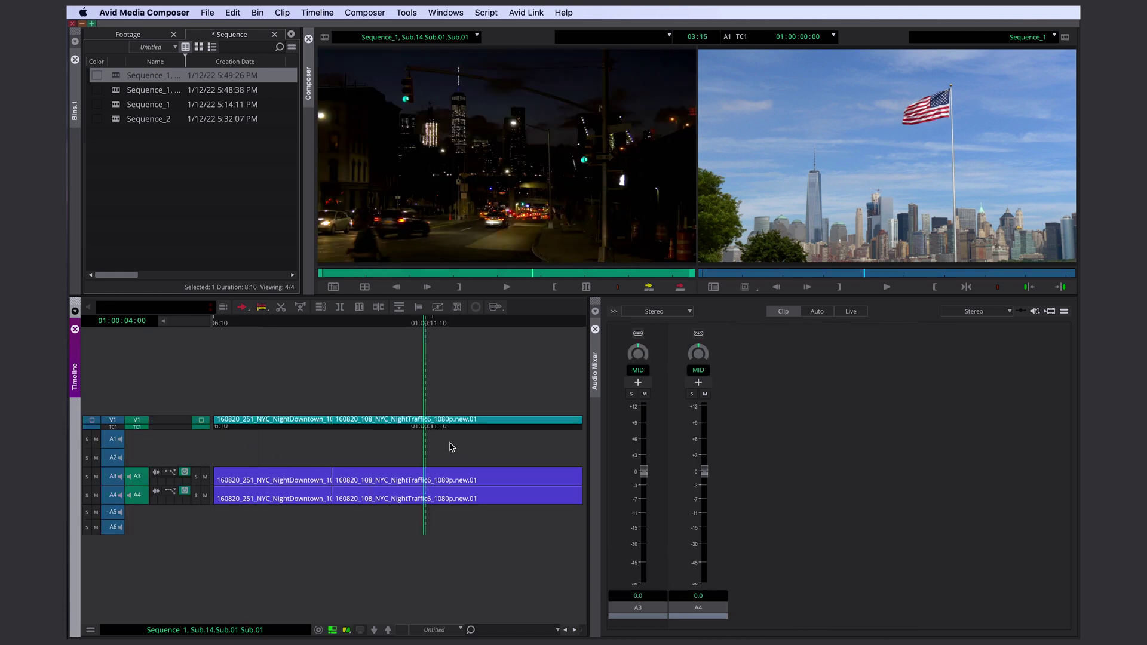
click(466, 273)
key(Escape)
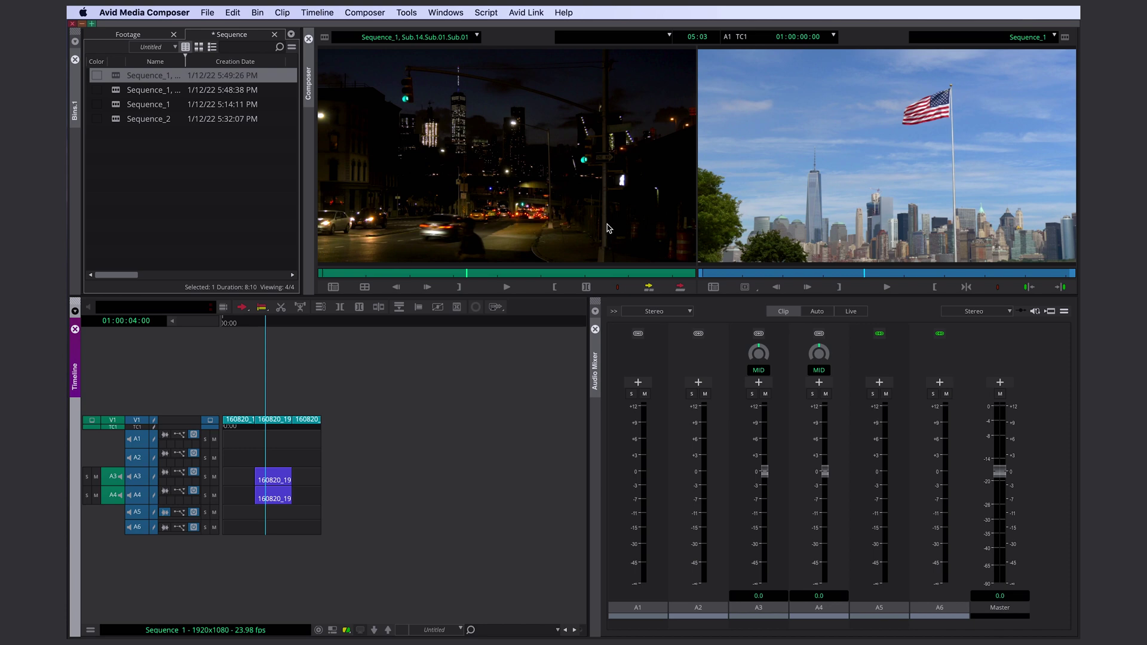
Mark the middle 160820_191 USAFlag6 clip in Sequence_1 with only track V1 enabled.
click(272, 436)
key(shift+super+a)
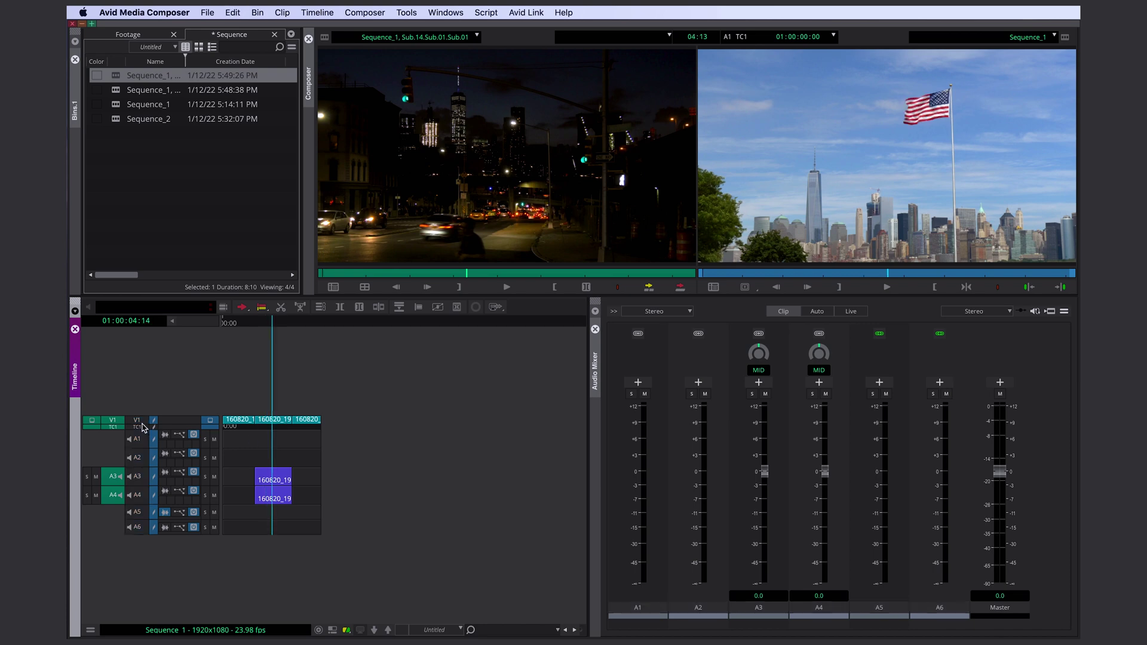
click(139, 421)
key(t)
drag(265, 427, 272, 430)
Mark the 160820_108 NightTraffic6 clip in the source subsequence and overwrite only its video onto the marked V1 segment in Sequence_1.
key(Escape)
drag(351, 452, 405, 452)
key(t)
key(super+shift+a)
click(144, 420)
key(ctrl+0)
click(275, 439)
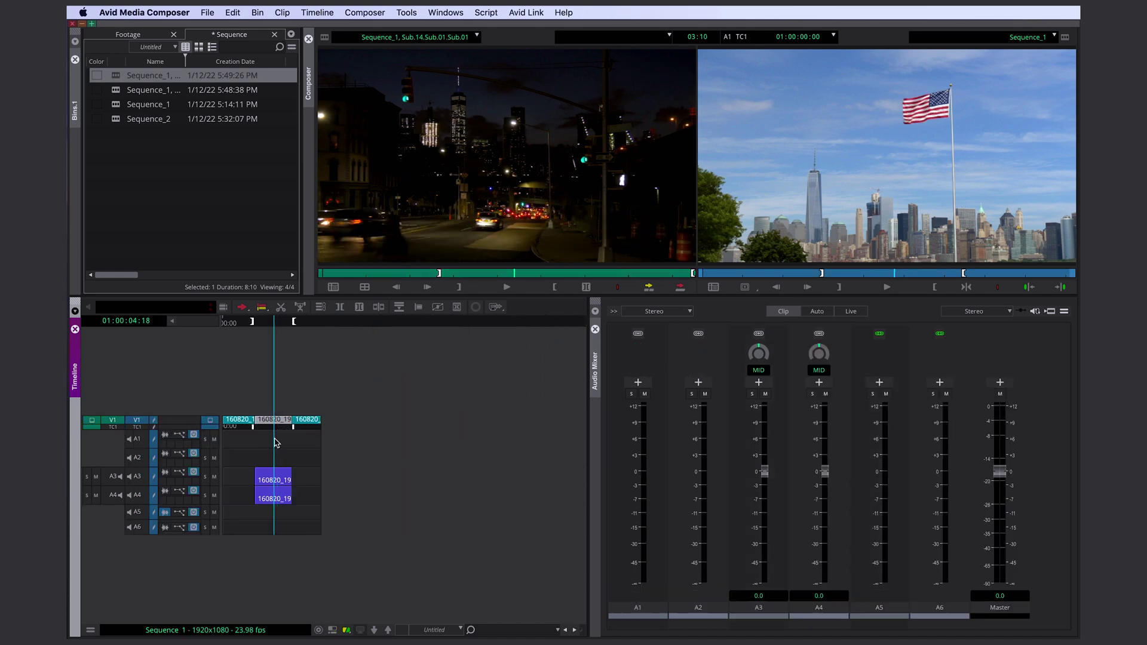
key(b)
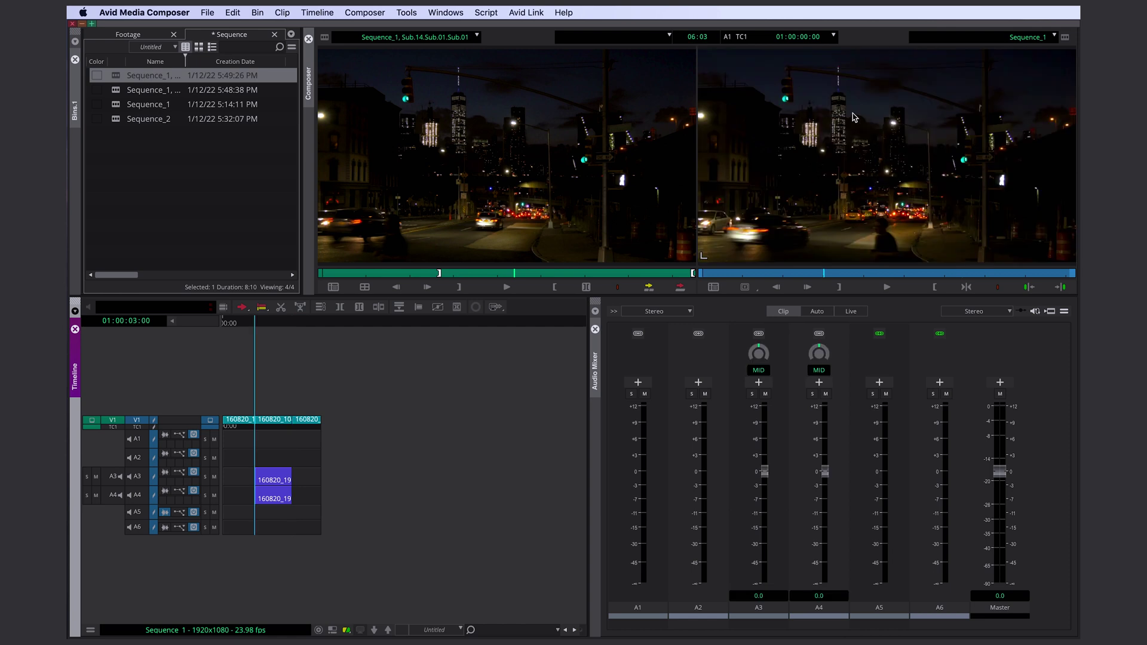
Compare the overwritten shot's first and last frames in Sequence_1 with the marked source material.
click(565, 216)
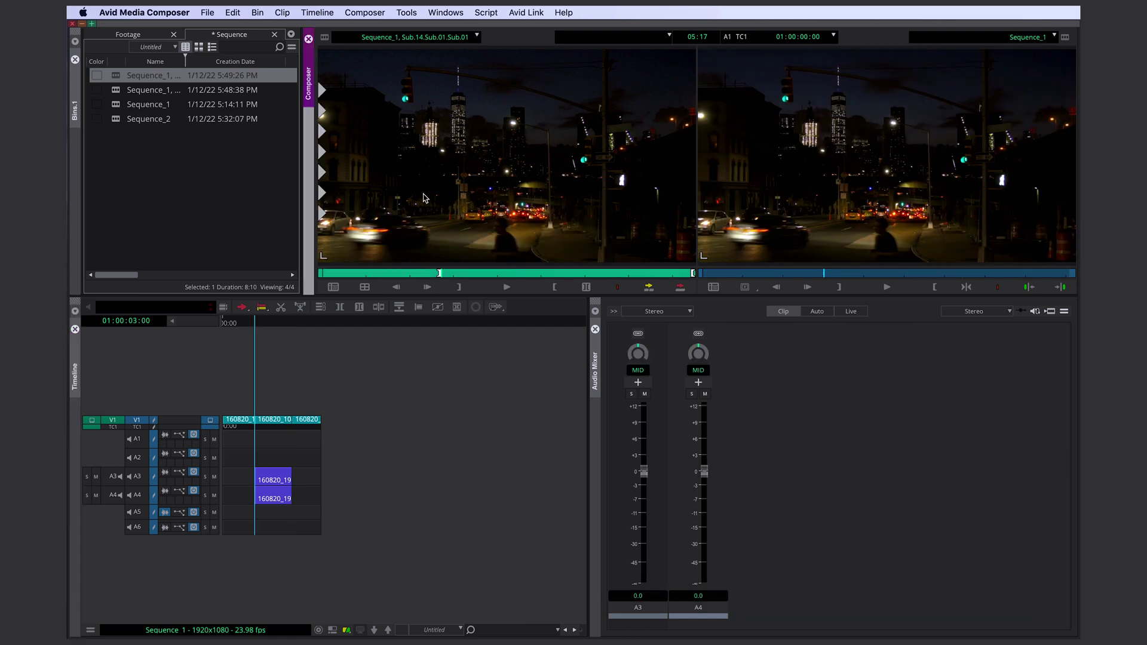
click(786, 186)
key(s)
key(Left)
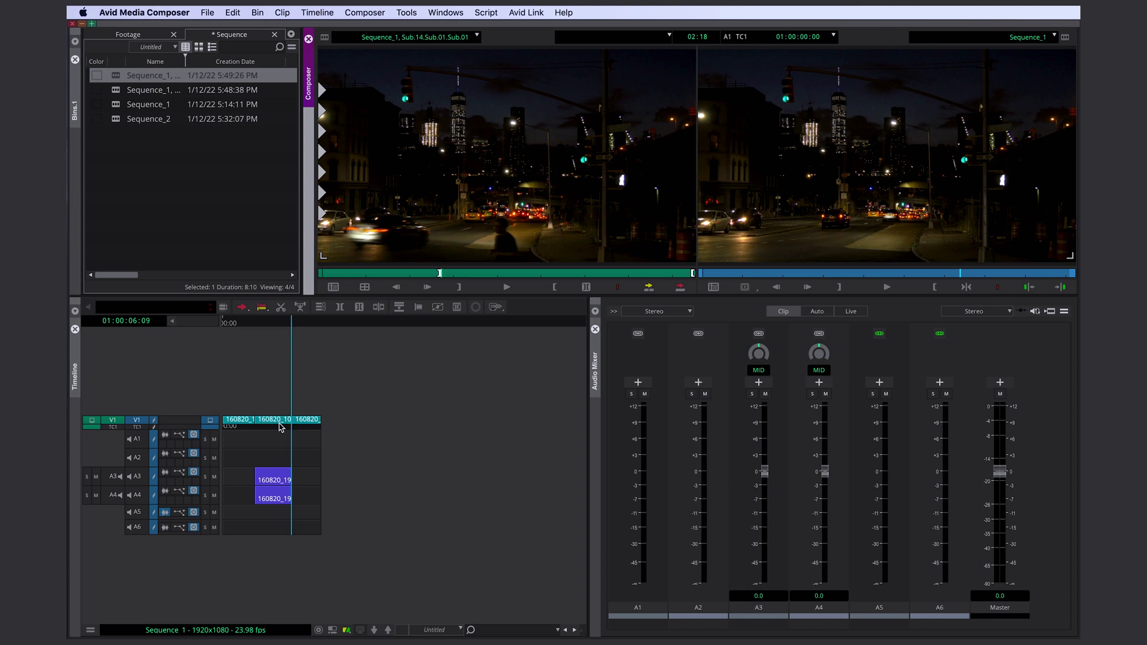
click(273, 425)
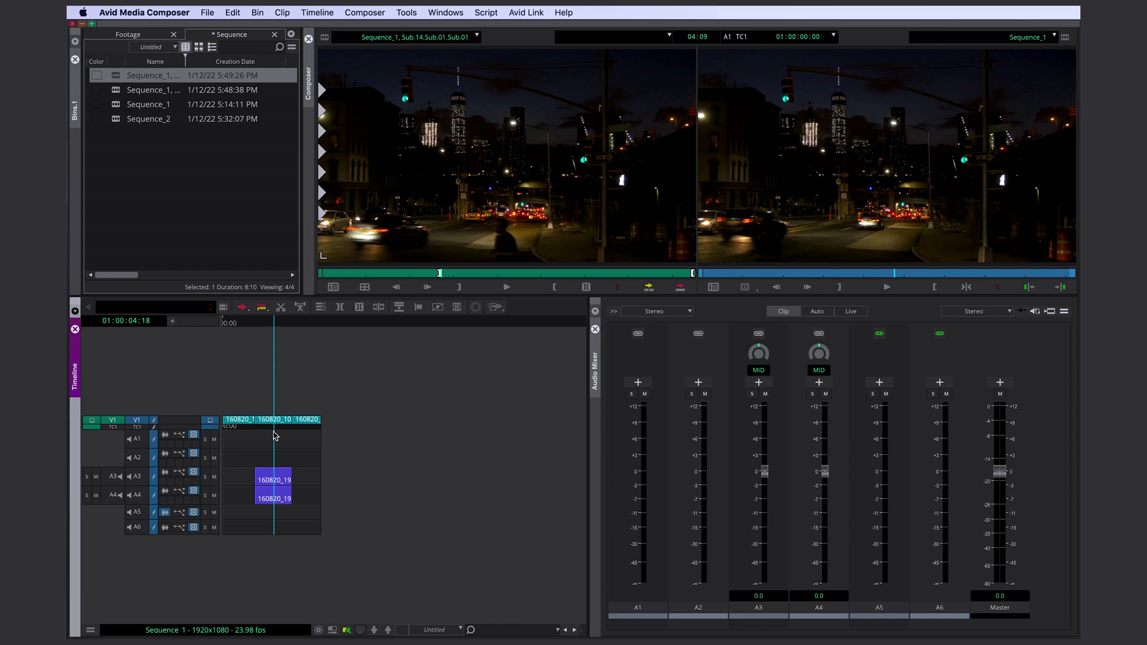
Add a second video track to Sequence_1, clear the source subsequence's marks and park its position indicator inside the NightDowntown clip.
key(super+y)
click(366, 453)
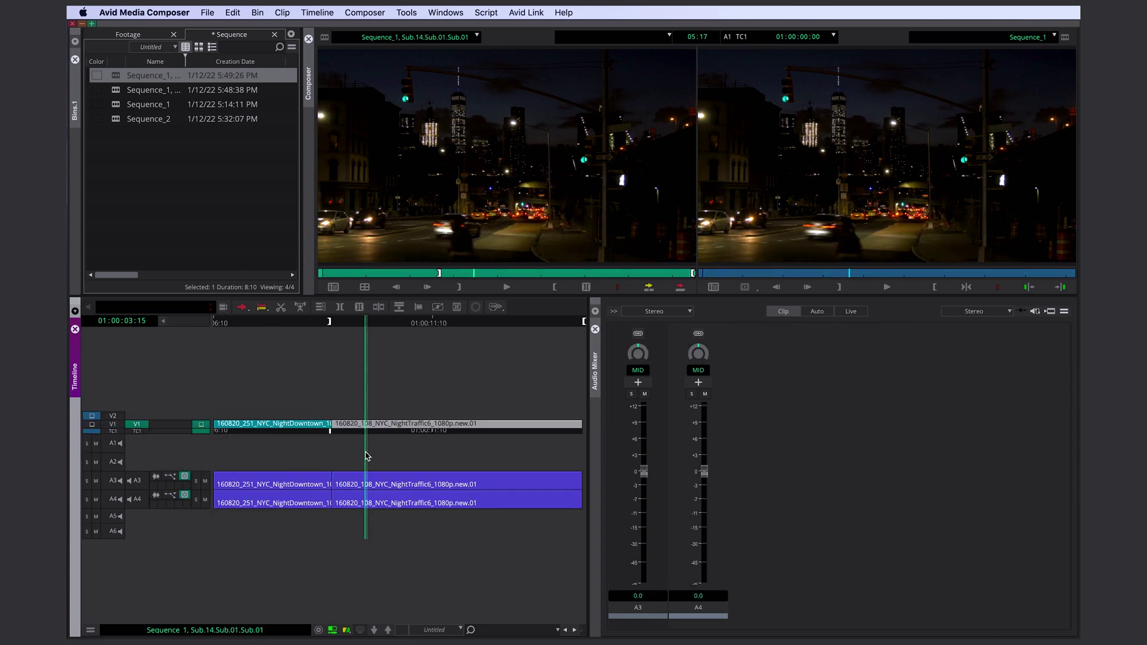
key(g)
drag(289, 504, 386, 498)
drag(289, 475, 258, 463)
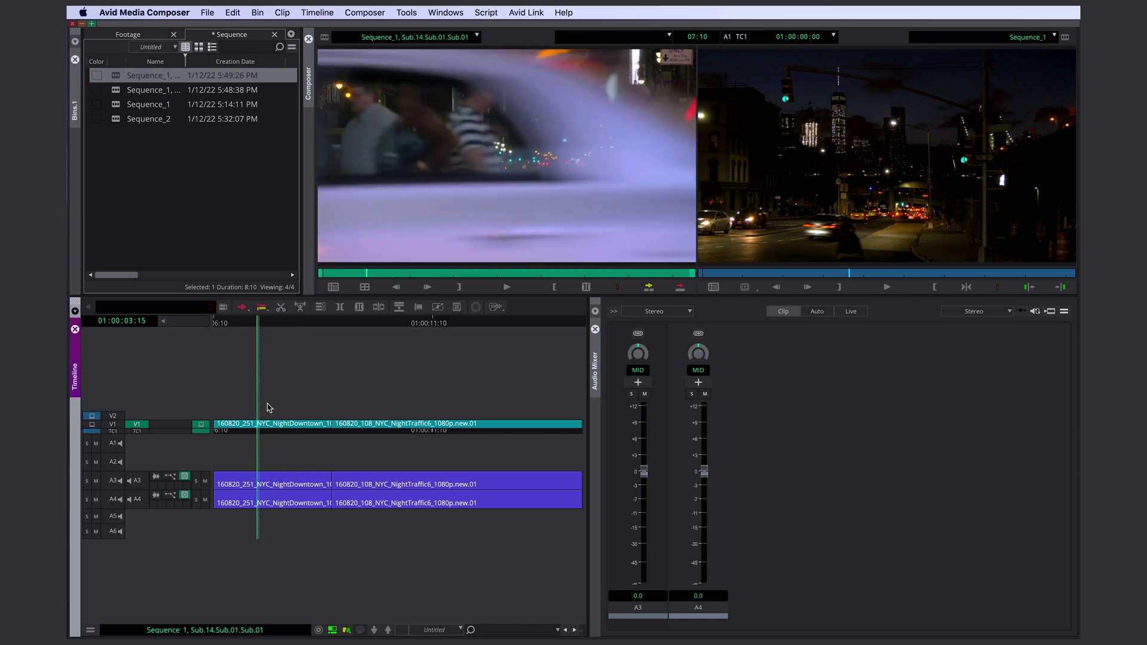
key(Escape)
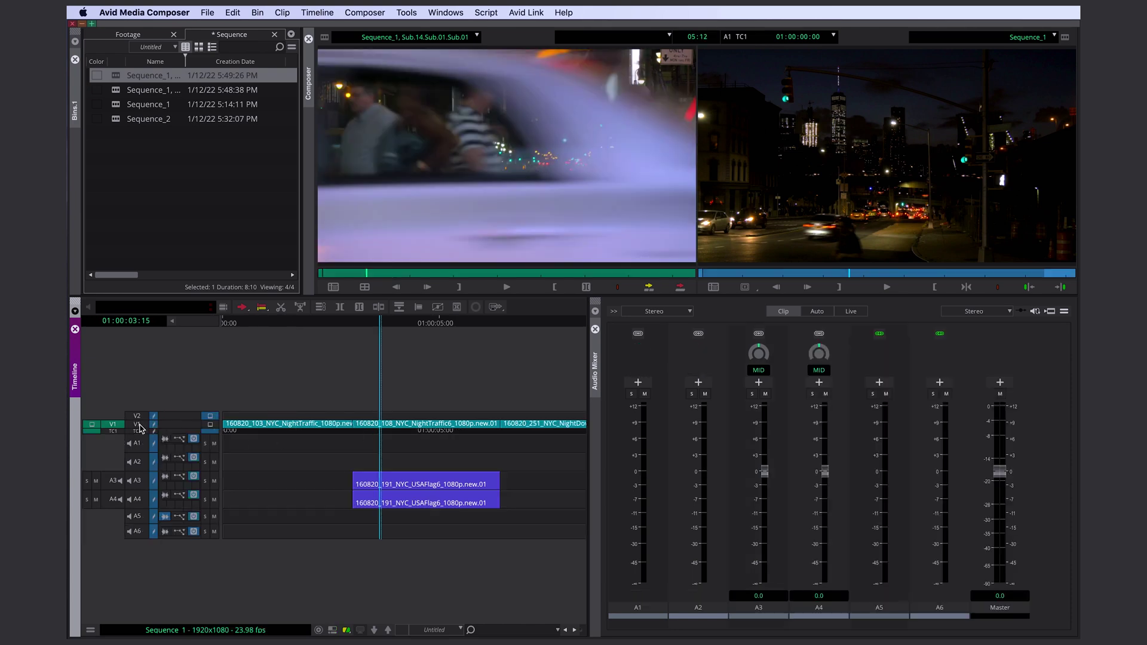
click(139, 425)
key(t)
click(139, 425)
click(143, 416)
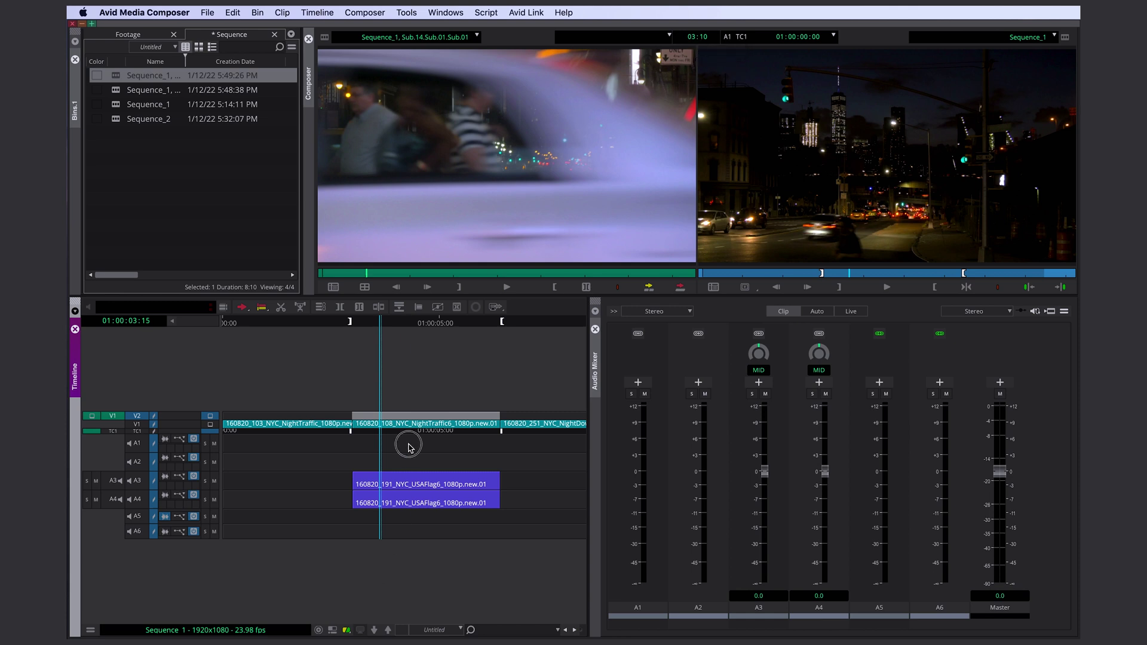
click(409, 449)
key(g)
click(398, 497)
Mark the NightTraffic6 clip on V1, switch the target to V2, overwrite the source video there from its current position, and scrub the result.
click(137, 416)
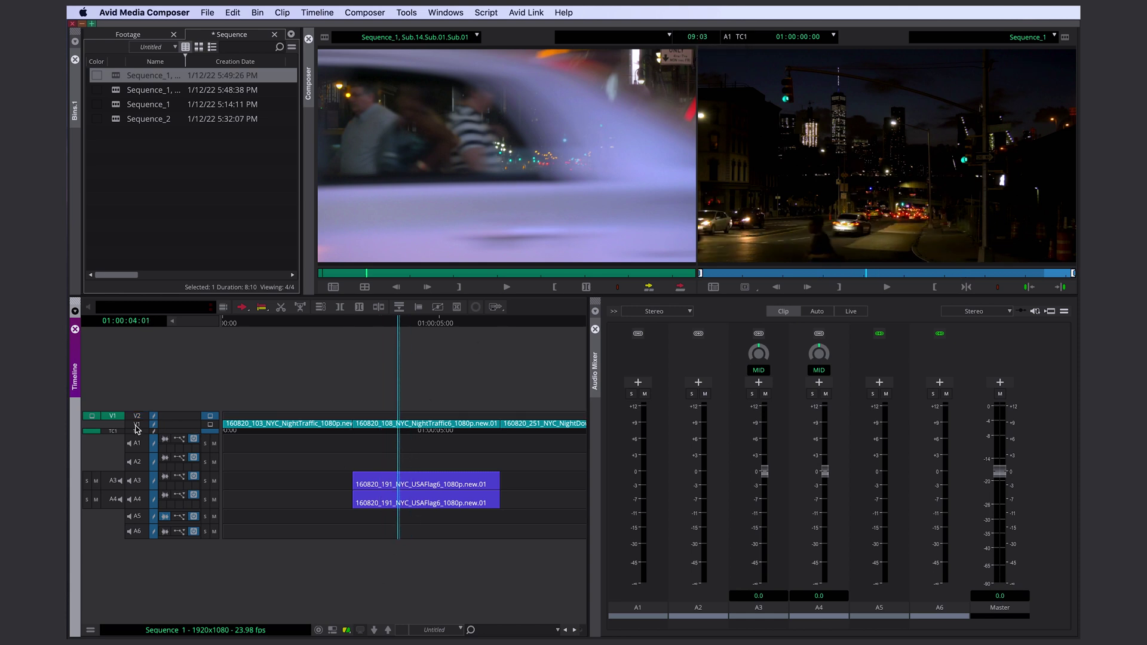
click(137, 425)
key(t)
click(137, 425)
click(137, 417)
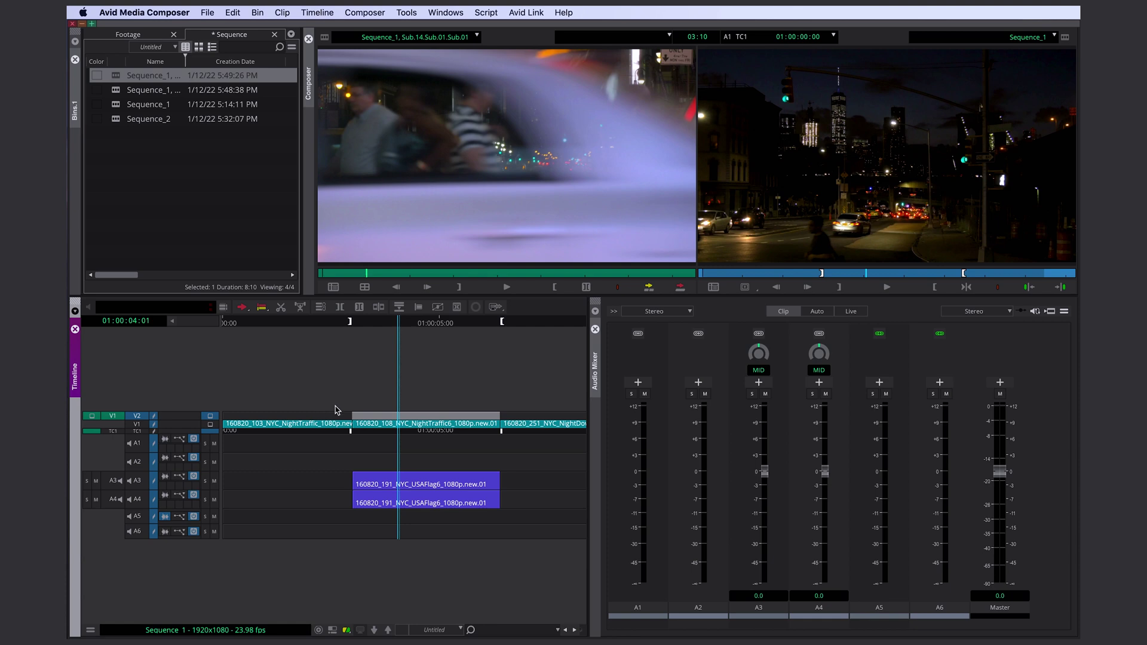
key(b)
click(426, 461)
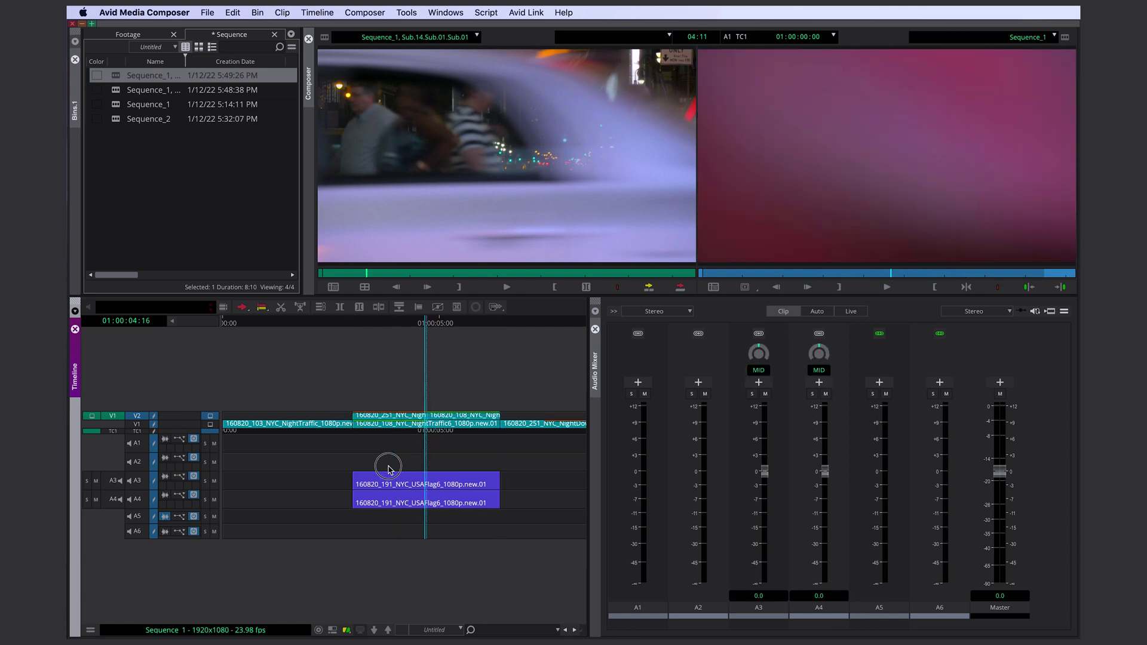
drag(388, 469, 454, 468)
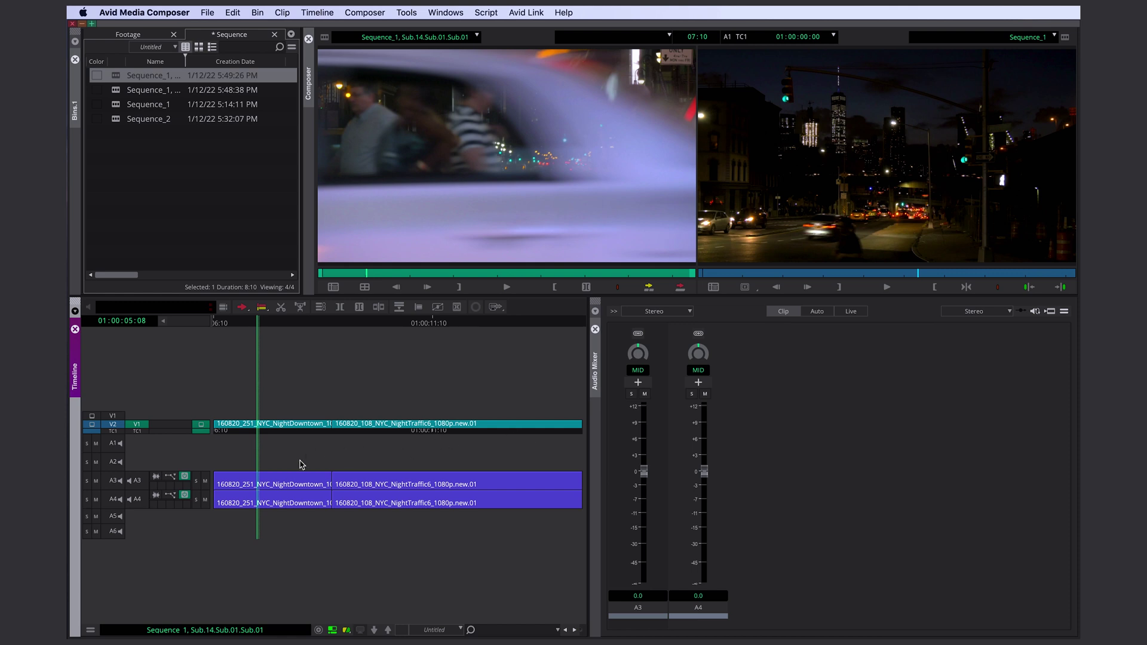
Splice the whole subsequence with video and audio tracks A3 and A4 onto the end of Sequence_1.
drag(302, 464, 491, 479)
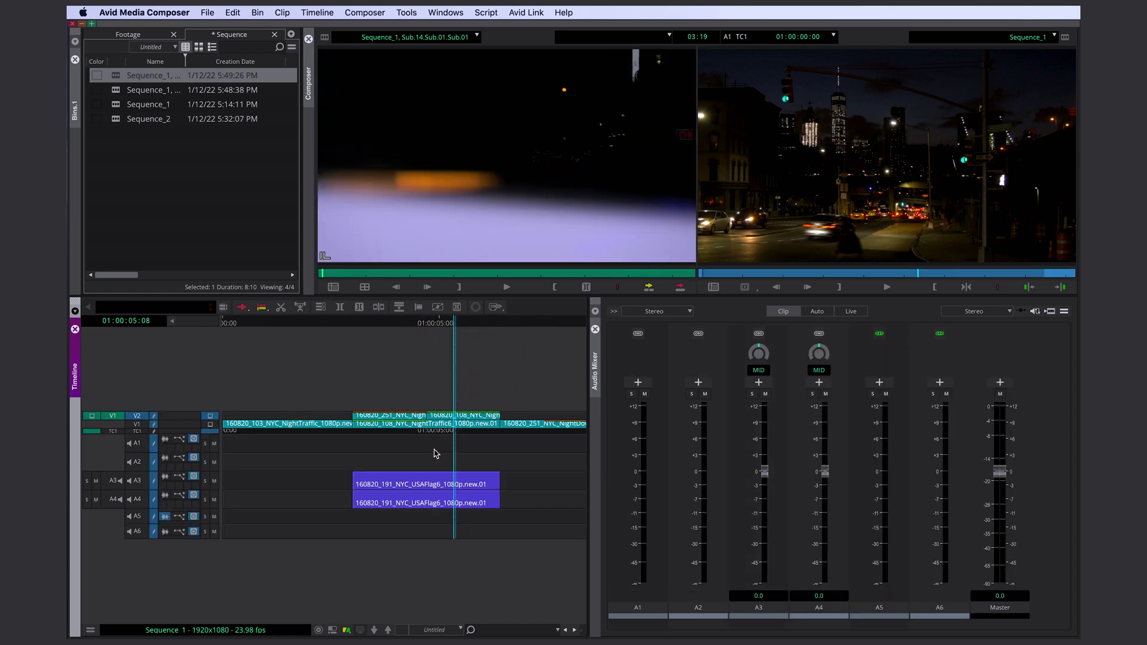
click(435, 452)
key(super+[)
key(super+[)
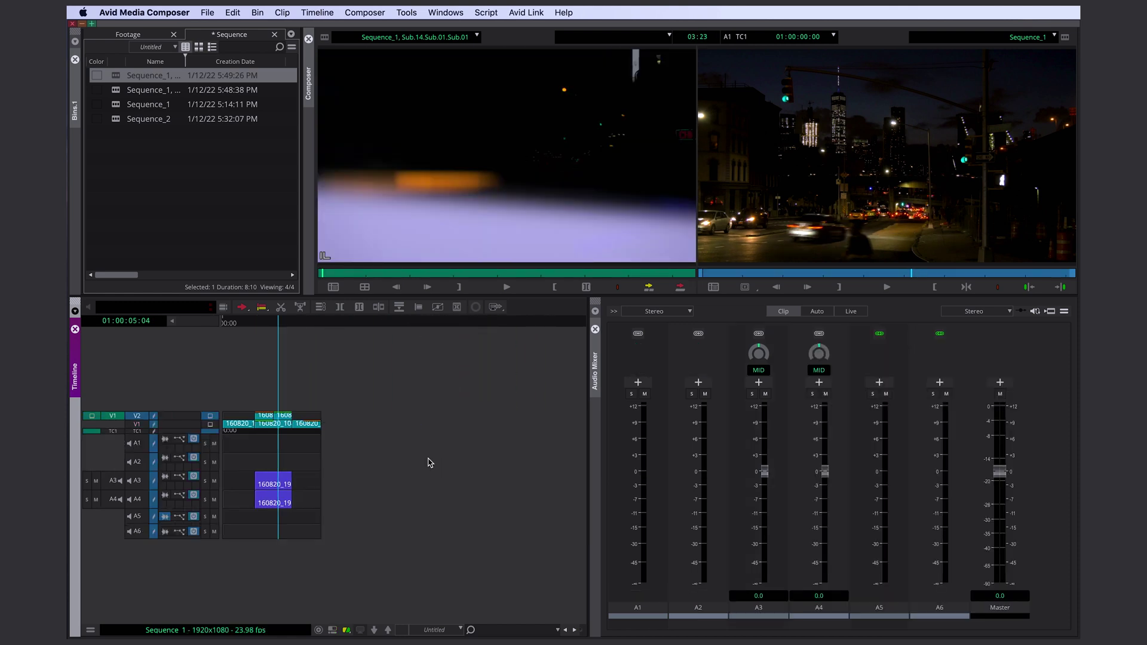
drag(293, 459, 355, 471)
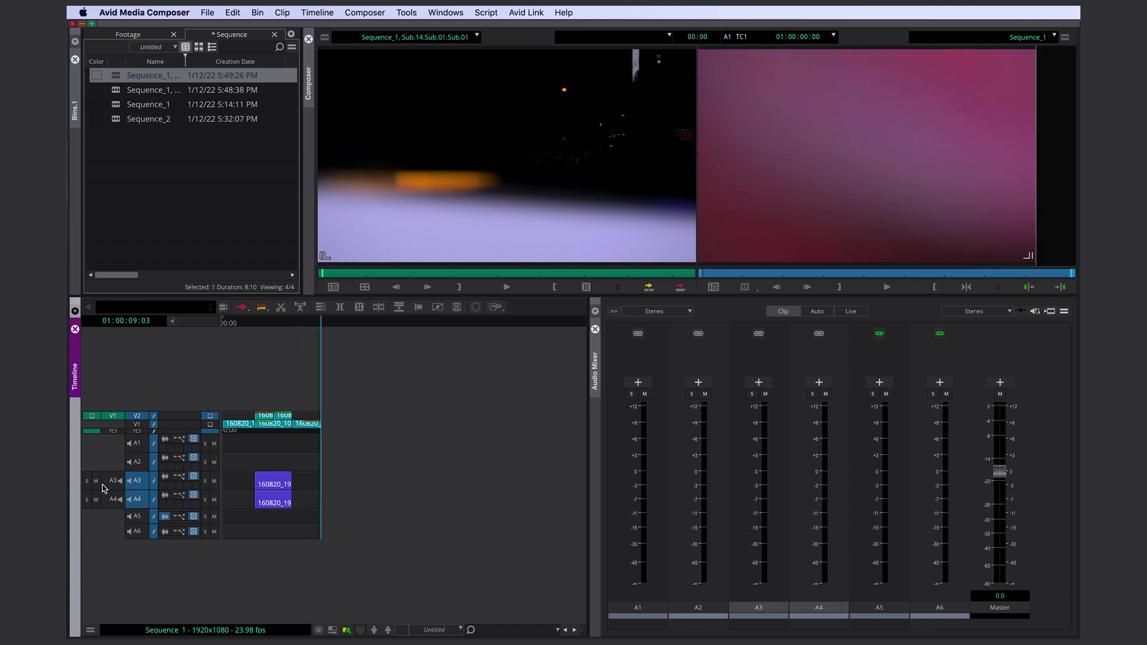
drag(112, 481, 112, 499)
click(442, 199)
drag(442, 199, 323, 463)
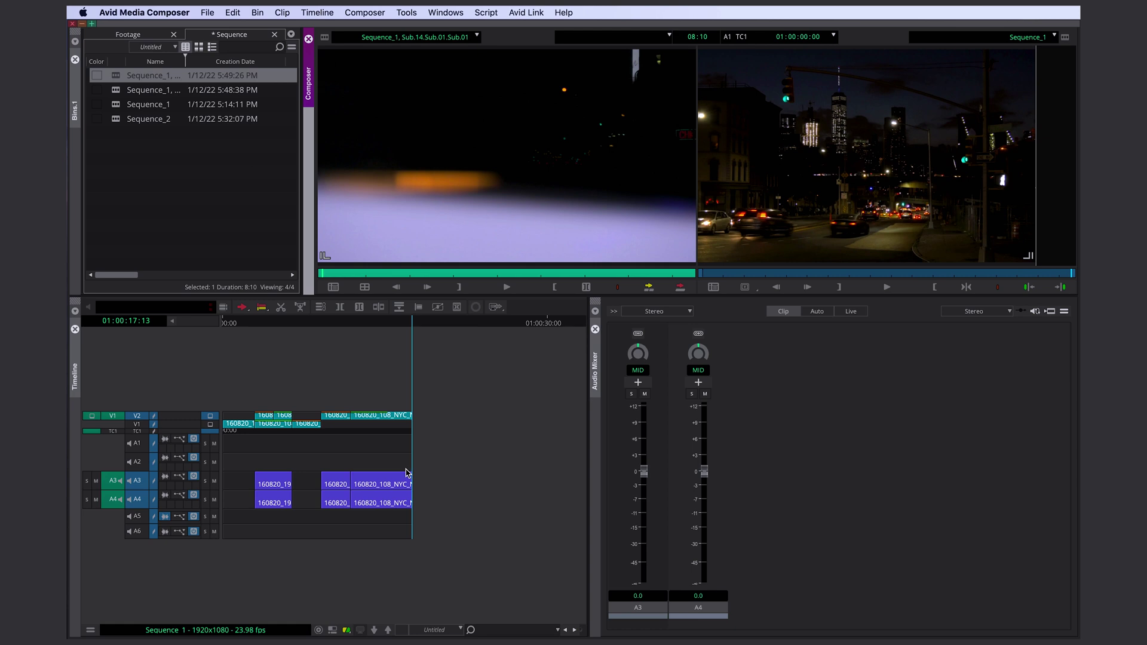
Match-frame the NightDowntown shot from the source subsequence's V1 track to load its original 160820_251 clip.
key(Escape)
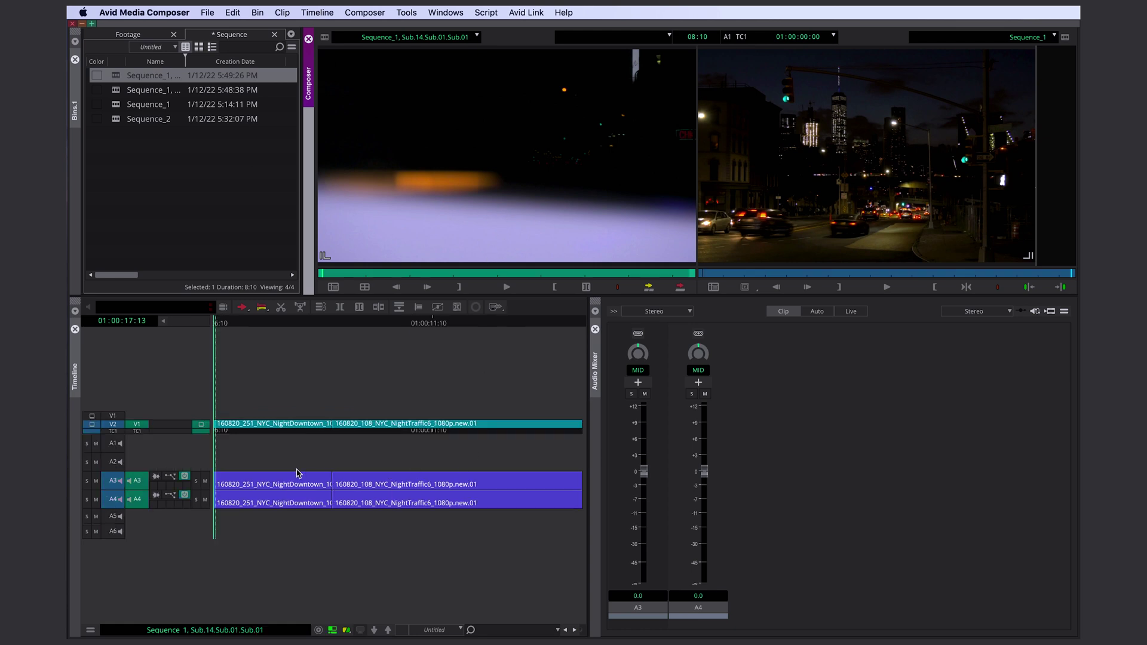
drag(298, 471, 531, 460)
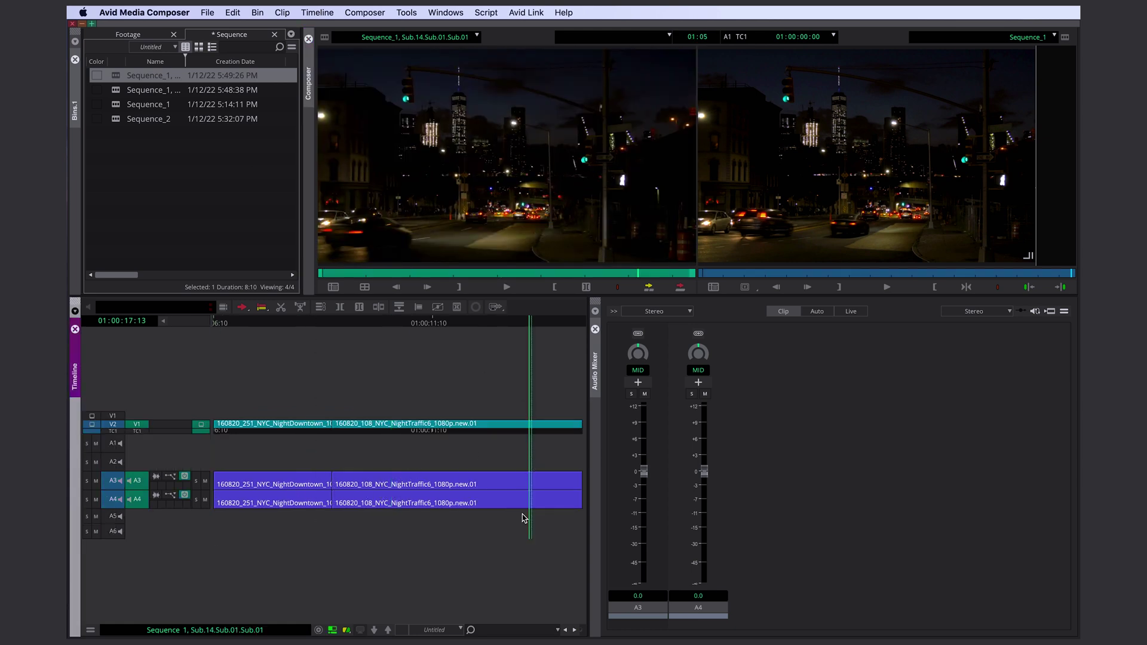
drag(523, 431, 357, 472)
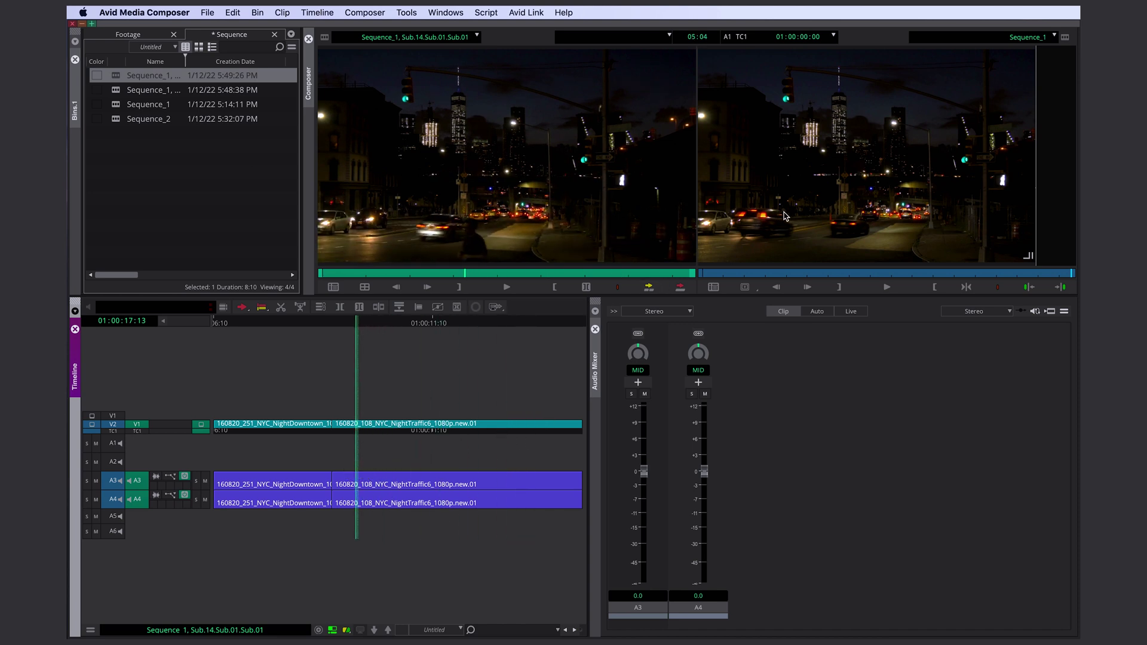
click(257, 451)
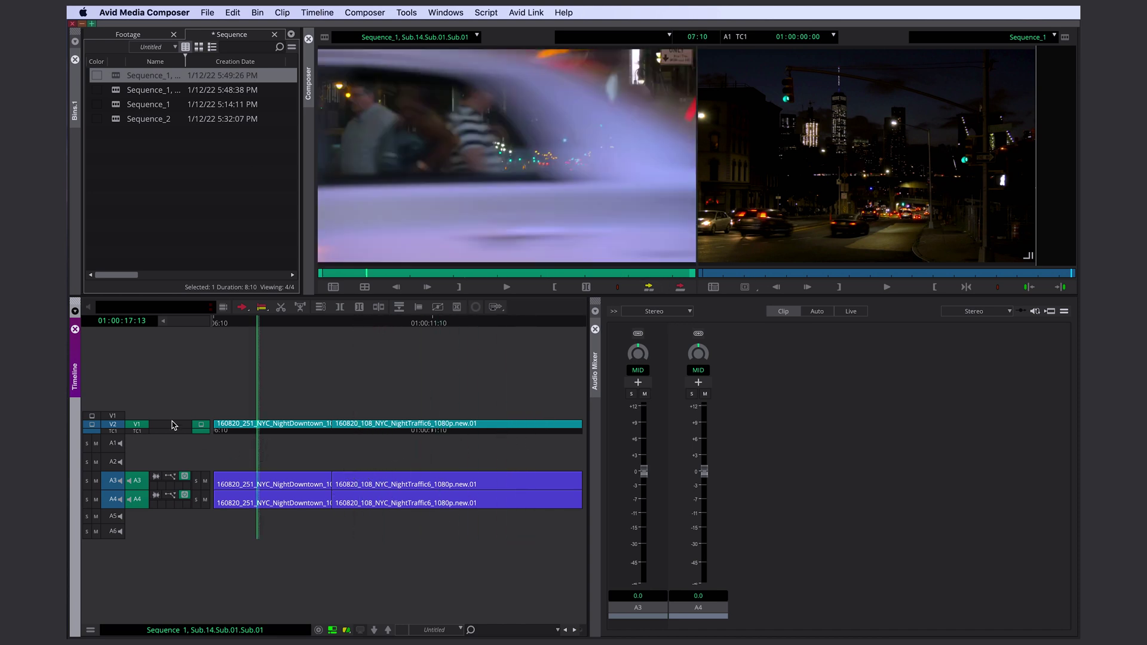
key(super+shift+a)
click(135, 426)
key(n)
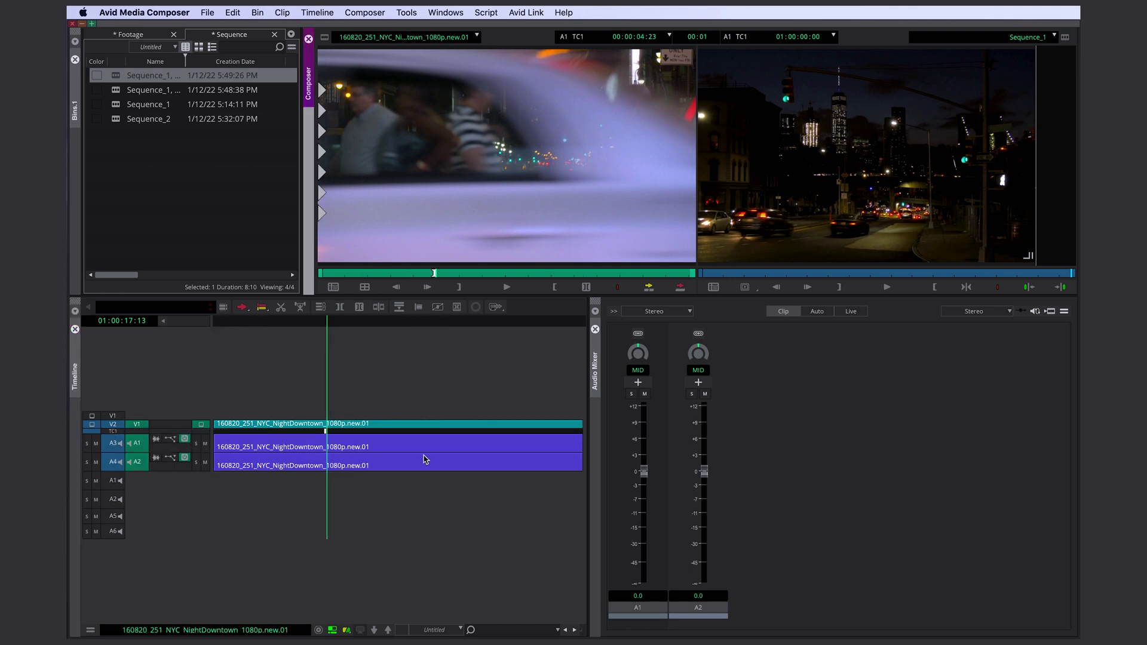
Set only an Out point at 00:00:06:12 in the NightDowntown source clip and return to Sequence_1.
mouse_move(388, 462)
mouse_down()
mouse_move(351, 465)
mouse_move(365, 468)
mouse_up()
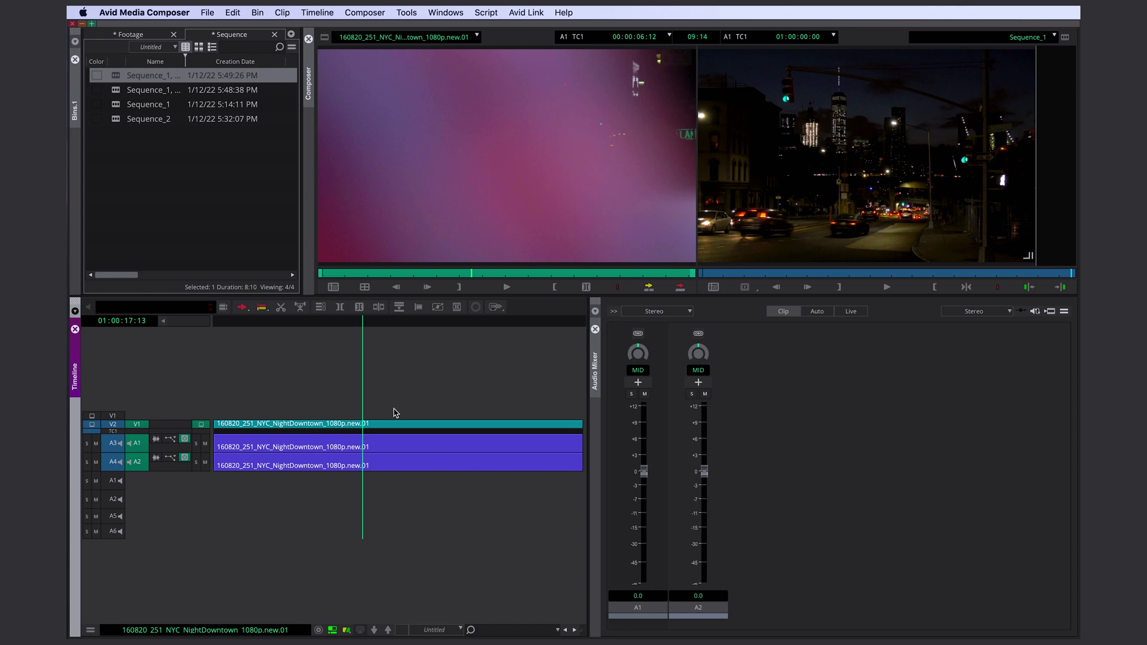
key(o)
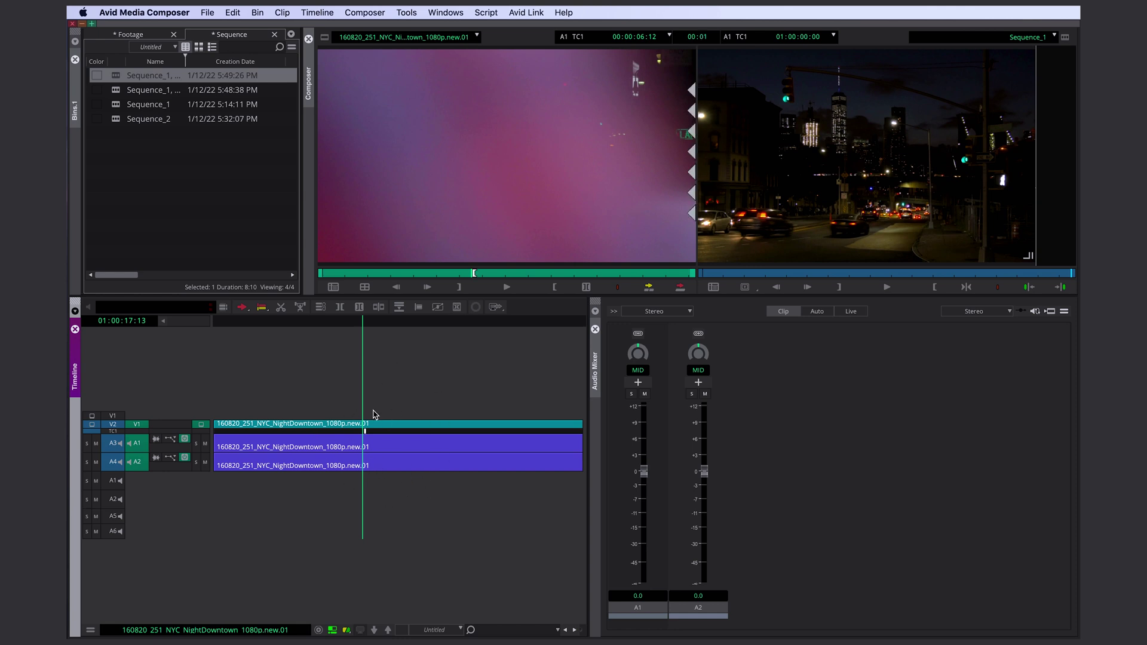
key(Escape)
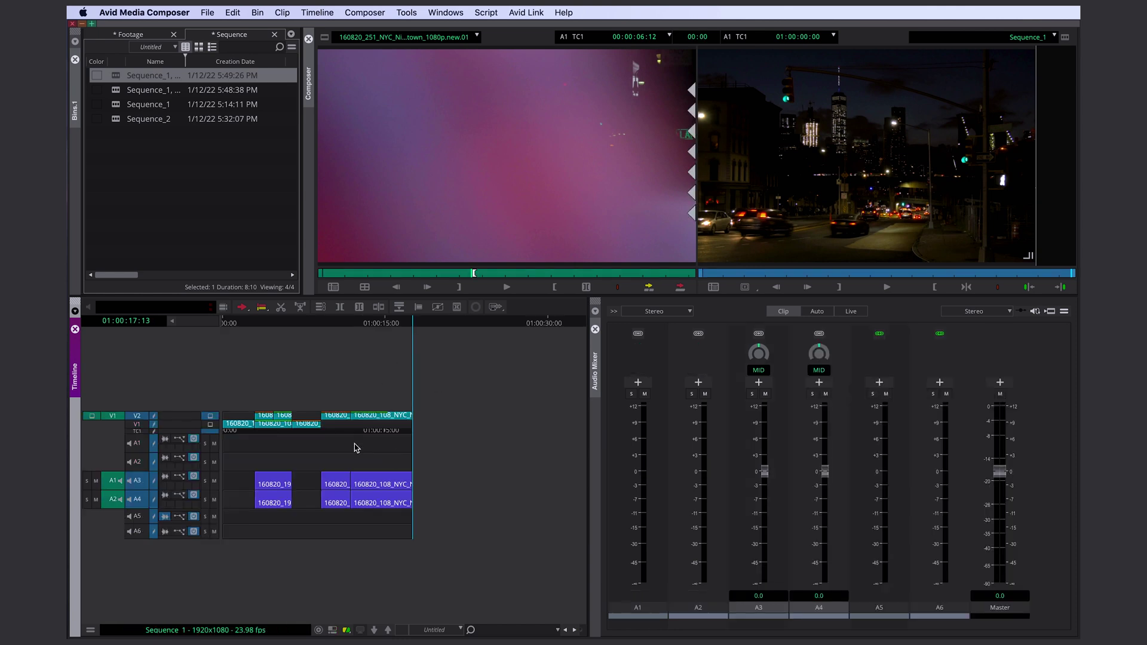
Mark the first appended NightDowntown clip on V2, A3 and A4, overwrite it using the source Out point, and check its last frame.
click(339, 449)
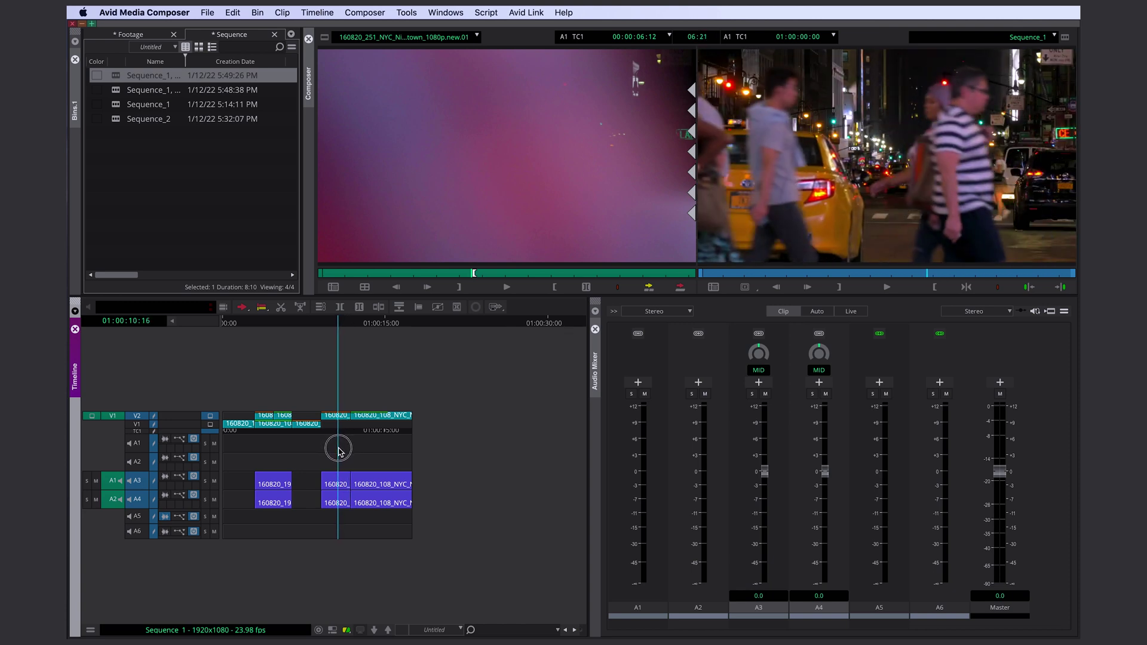
drag(338, 450, 341, 453)
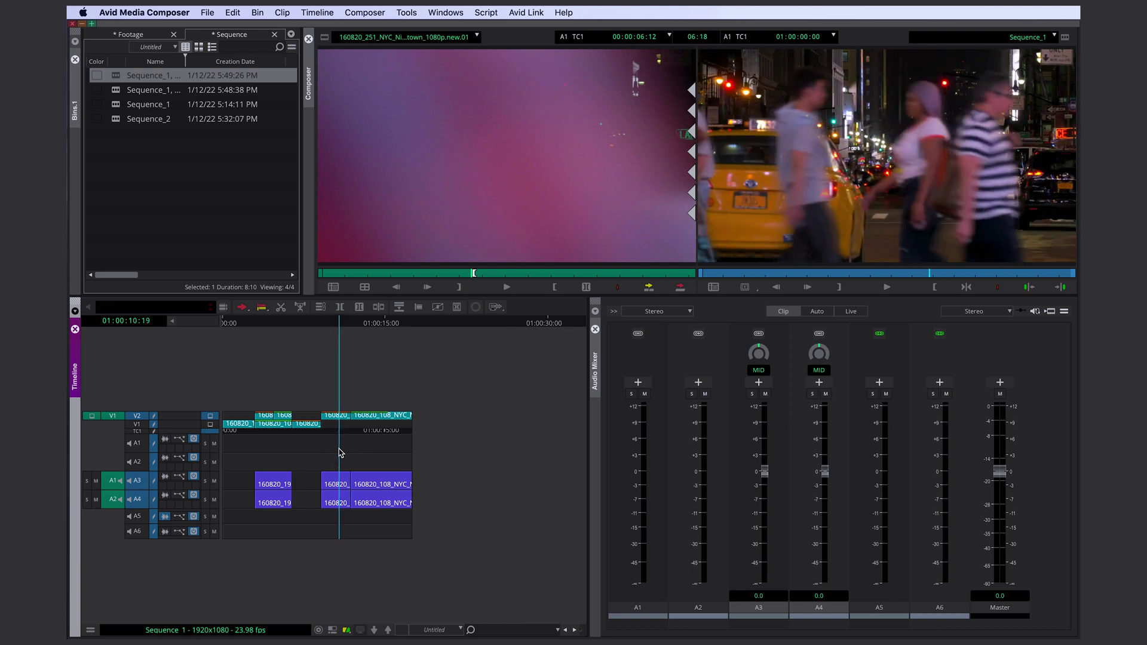
key(t)
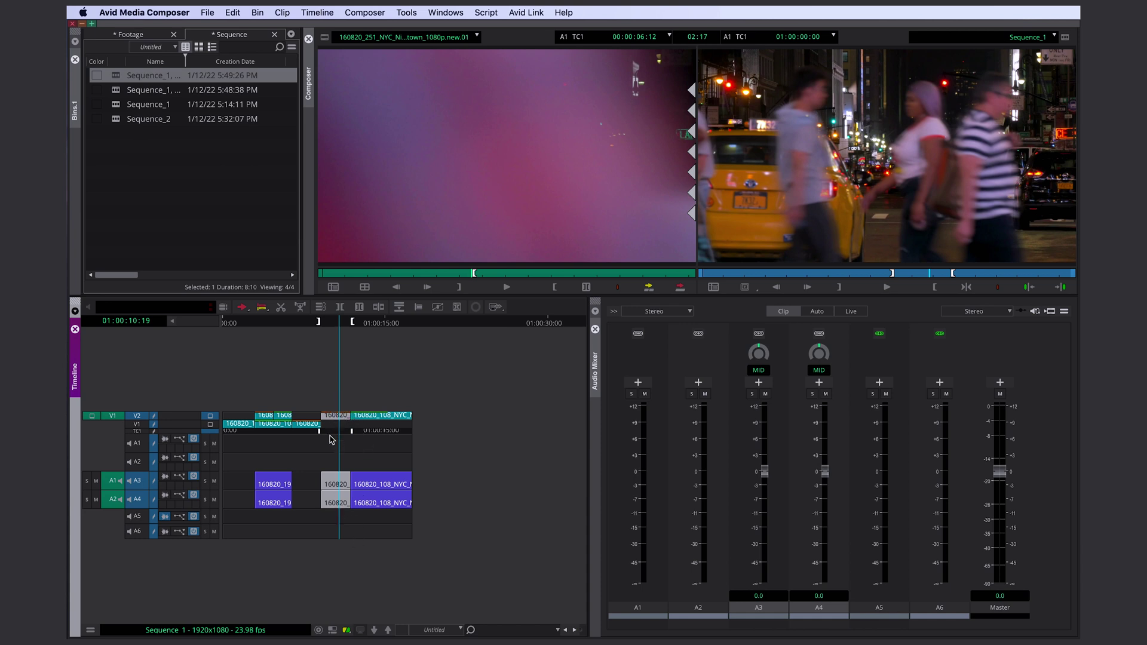
key(b)
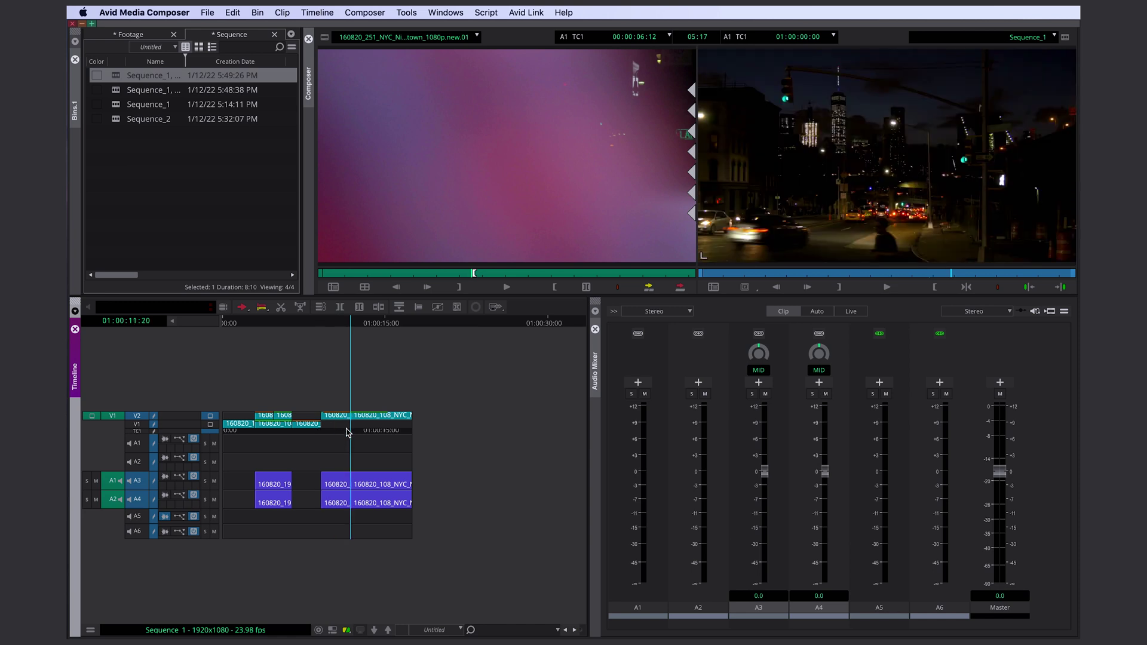
click(349, 432)
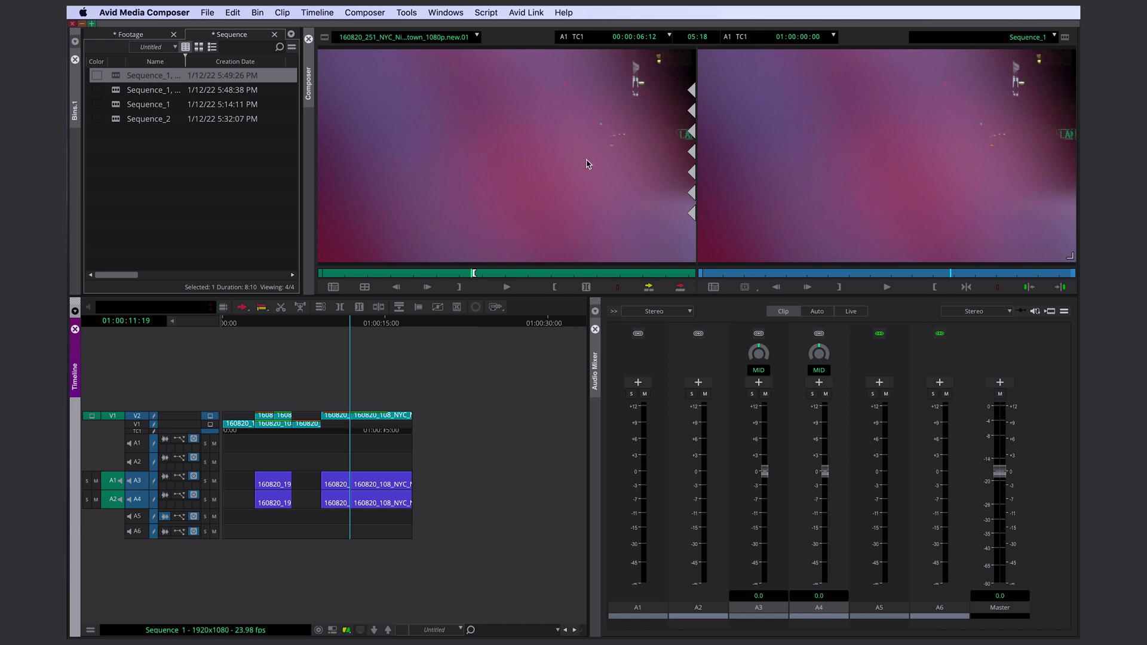
Mark the first appended NightDowntown clip on V2, A3 and A4 in Sequence_1.
drag(344, 435, 341, 435)
key(t)
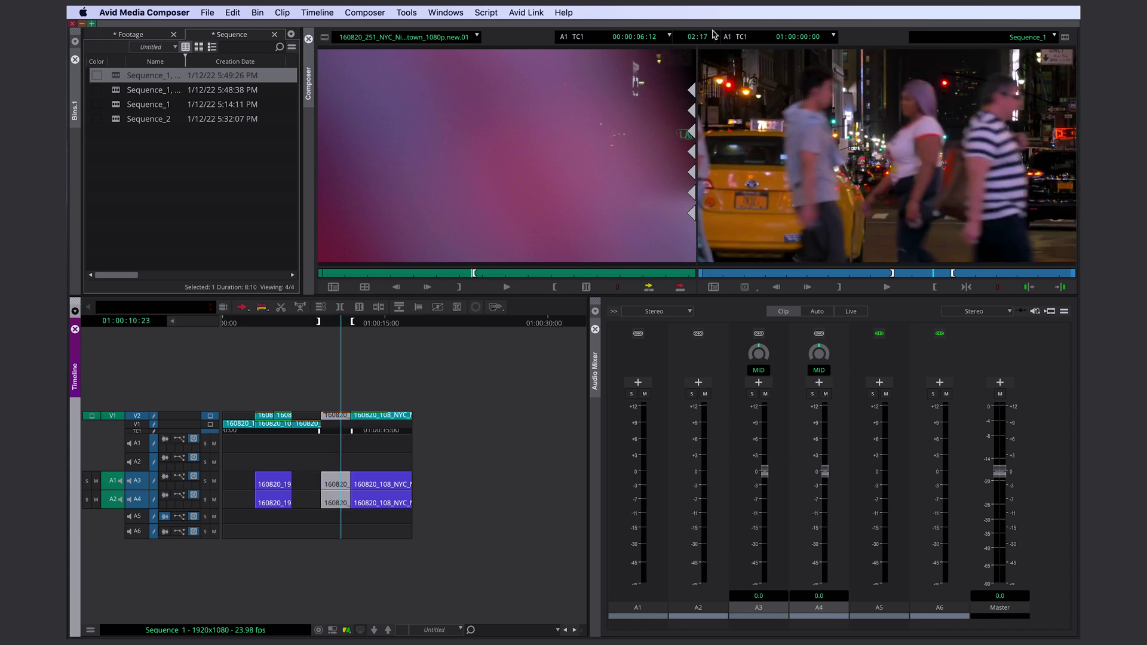
click(461, 204)
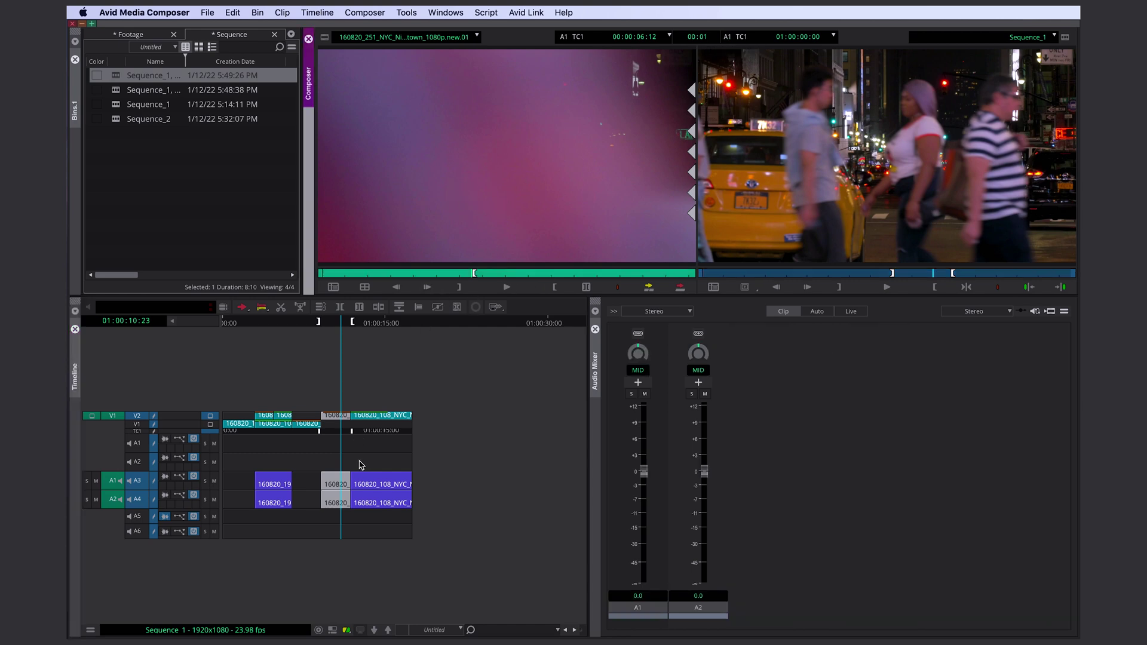
drag(329, 466, 374, 478)
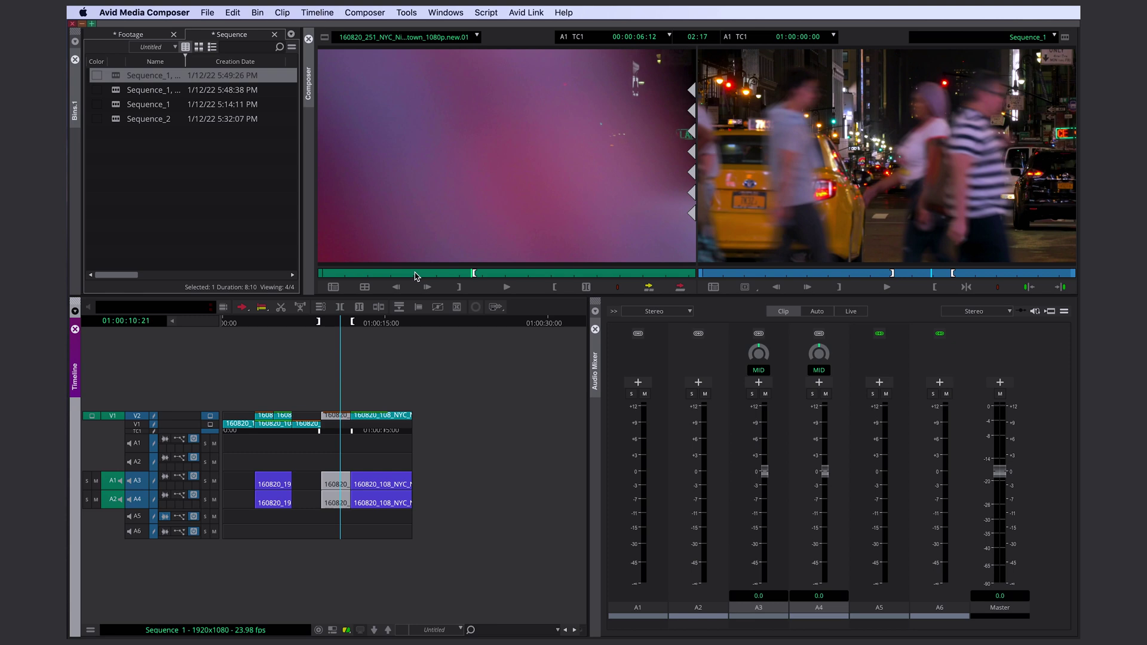
Clear the marks in the NightDowntown source clip and set a single Out point further into the clip.
drag(407, 274, 535, 281)
key(g)
key(i)
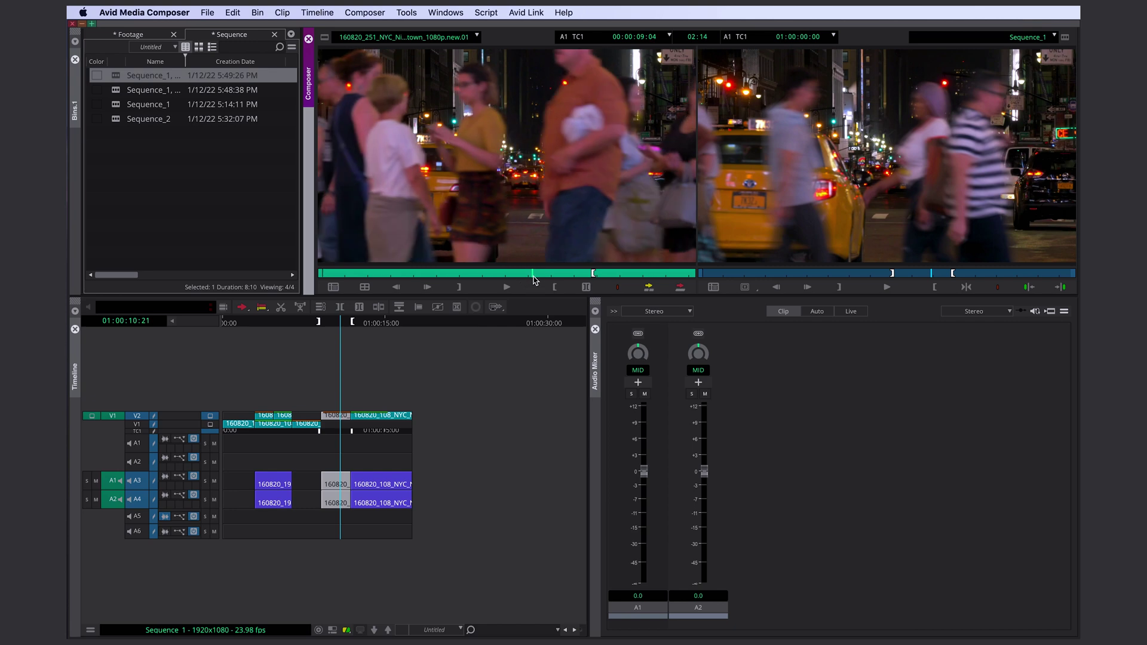
Enable Phantom Marks in the edit options of the user-level Composer settings.
click(207, 13)
click(255, 233)
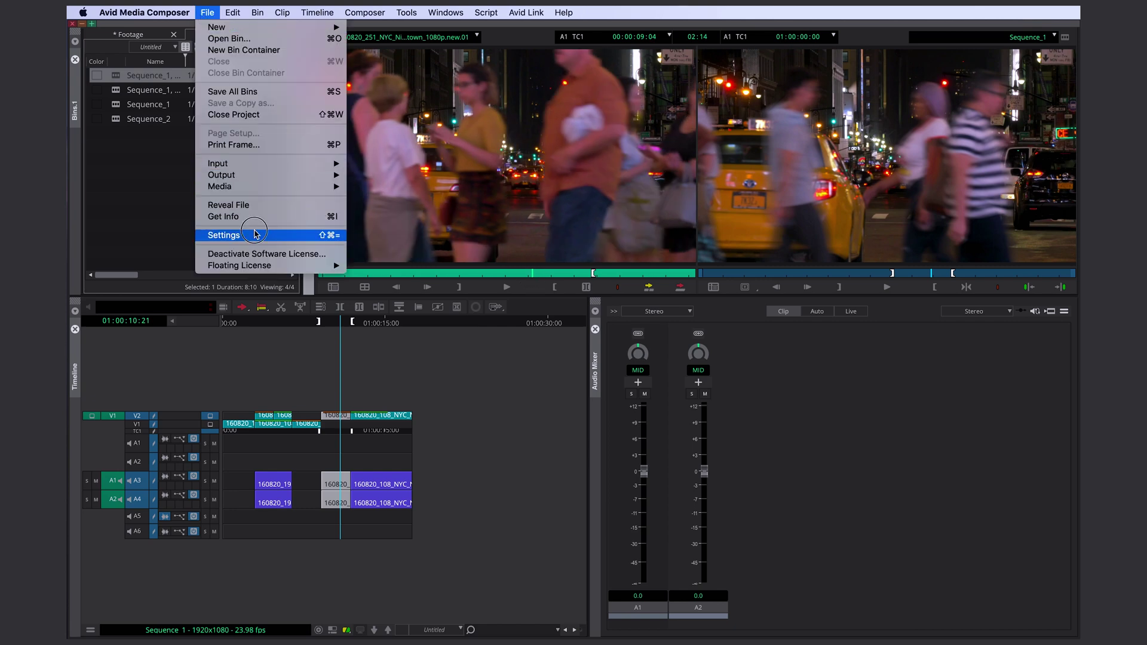
drag(451, 219, 98, 155)
click(211, 39)
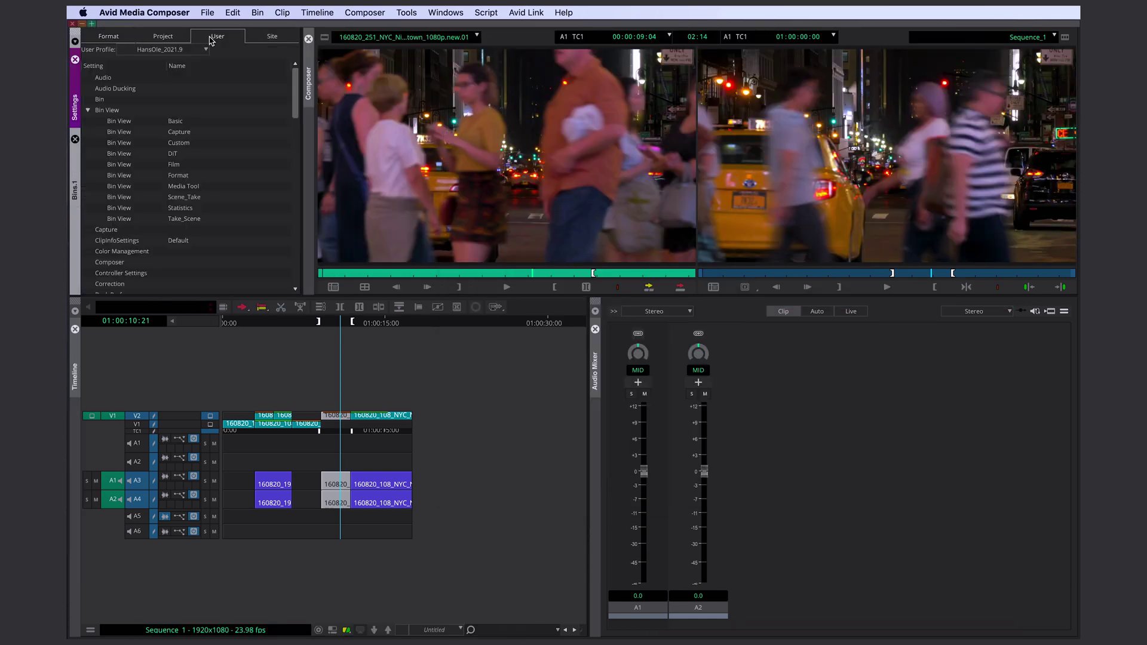
click(120, 114)
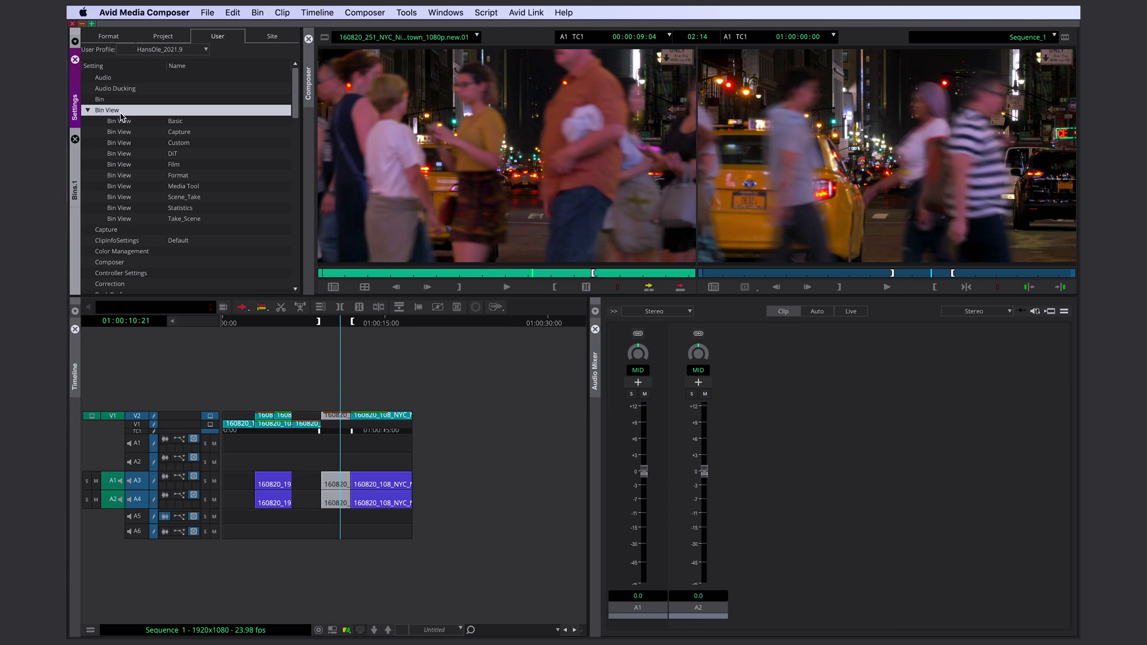
scroll(120, 114, down, 2)
click(140, 186)
double_click(140, 220)
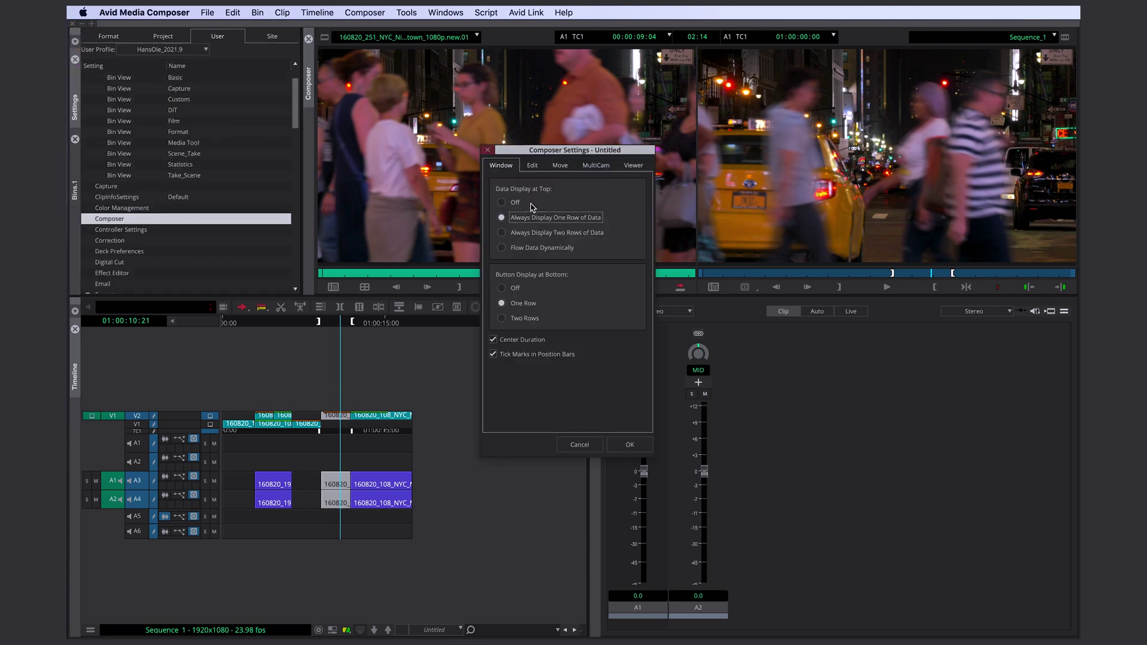
click(532, 167)
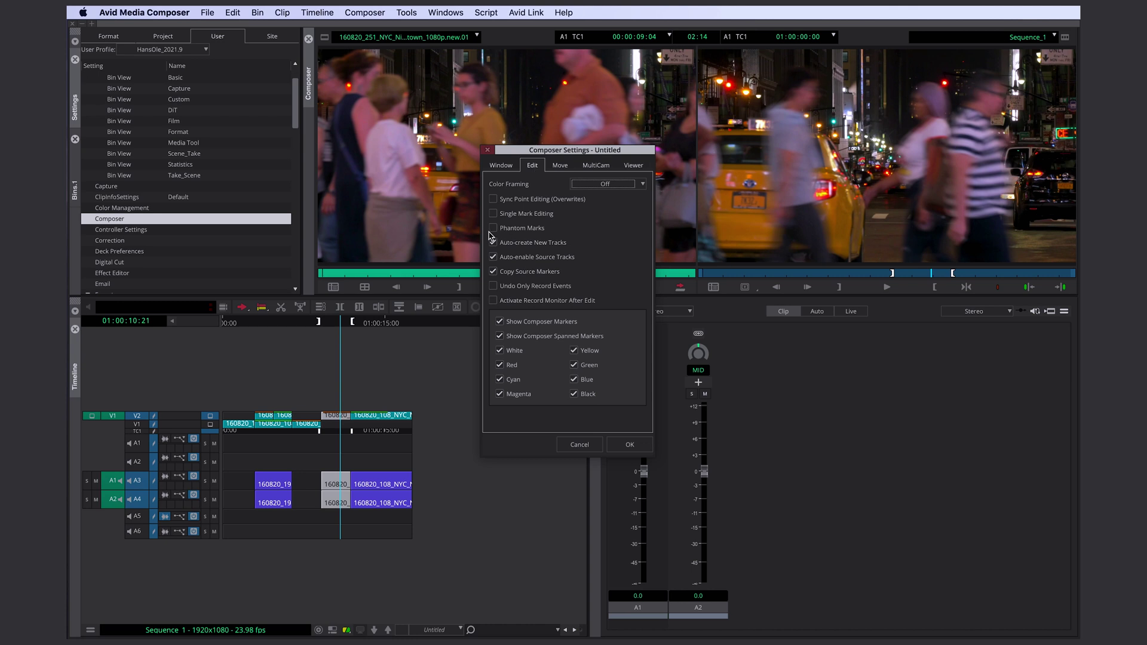
click(519, 231)
click(617, 445)
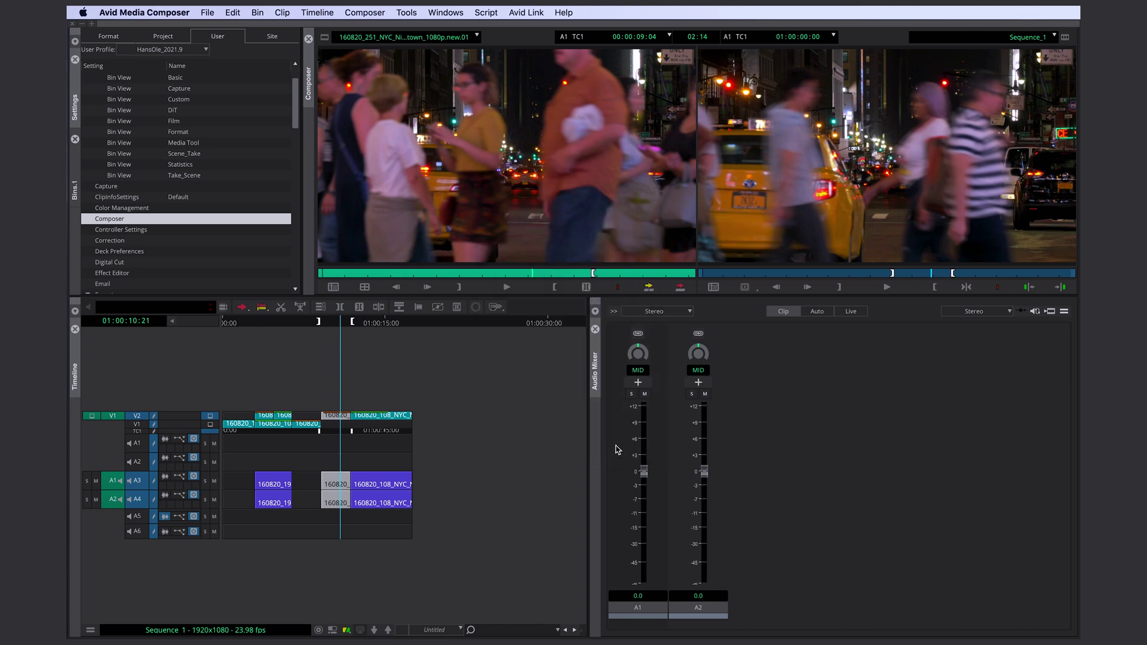
Park the source clip at 00:00:05:16 and mark the last clip, followed by the first appended NightDowntown clip, to compare the phantom marks.
mouse_move(538, 273)
mouse_down()
mouse_move(572, 275)
mouse_move(369, 301)
mouse_move(542, 318)
mouse_move(488, 328)
mouse_move(450, 287)
mouse_move(456, 271)
mouse_move(546, 272)
mouse_move(385, 290)
mouse_move(453, 287)
mouse_up()
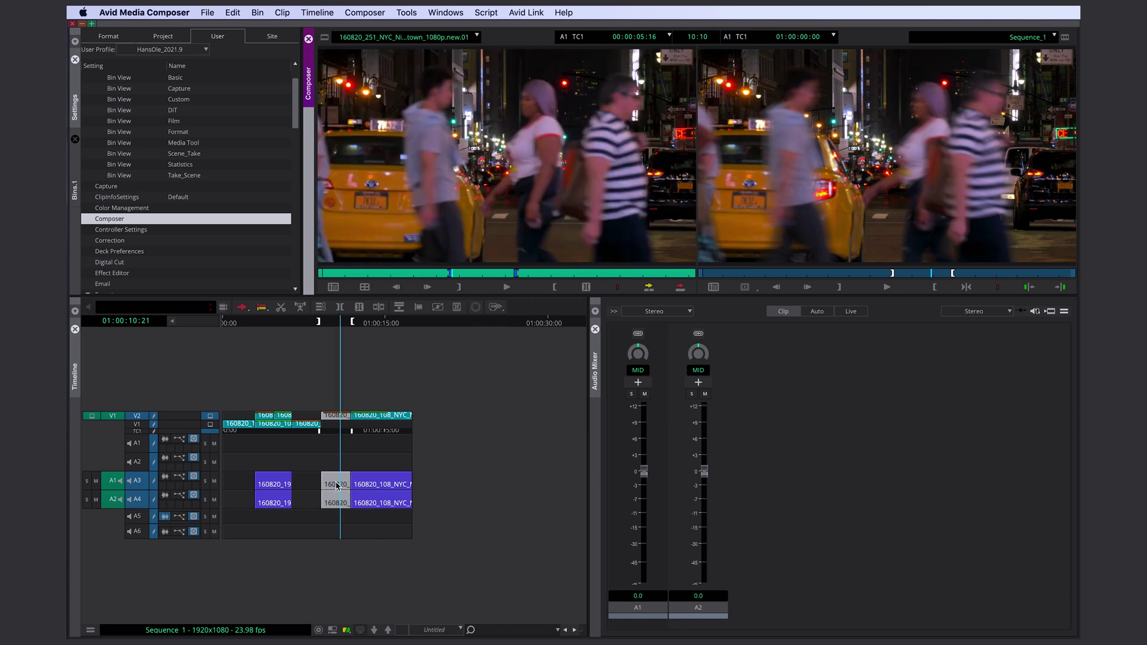
click(362, 502)
key(t)
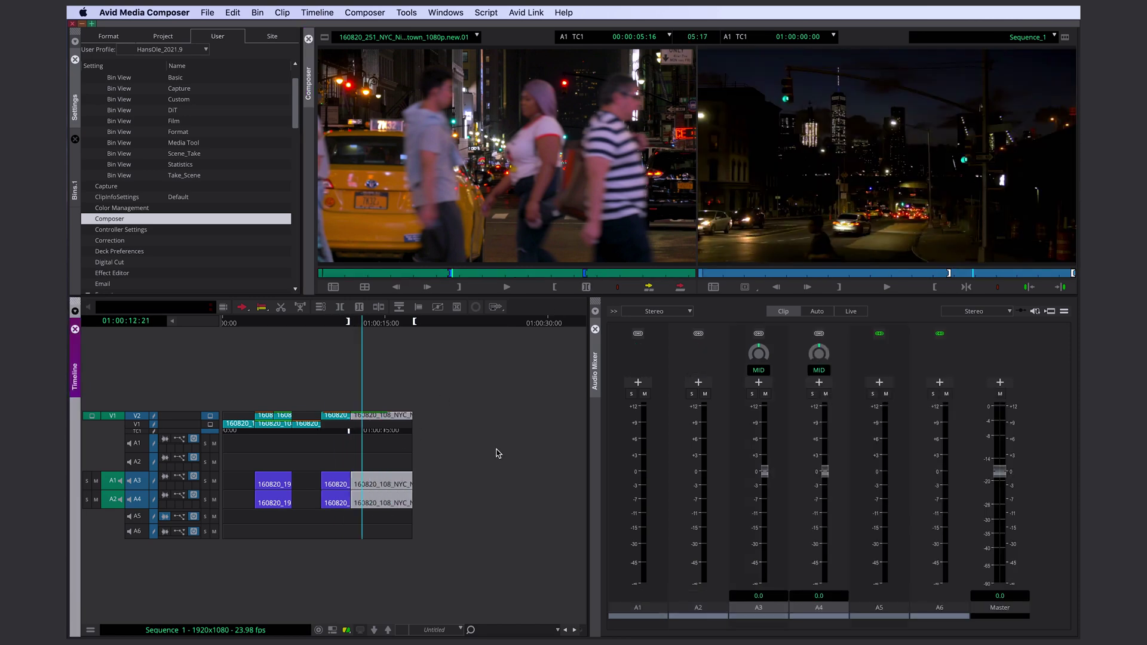
click(345, 445)
key(t)
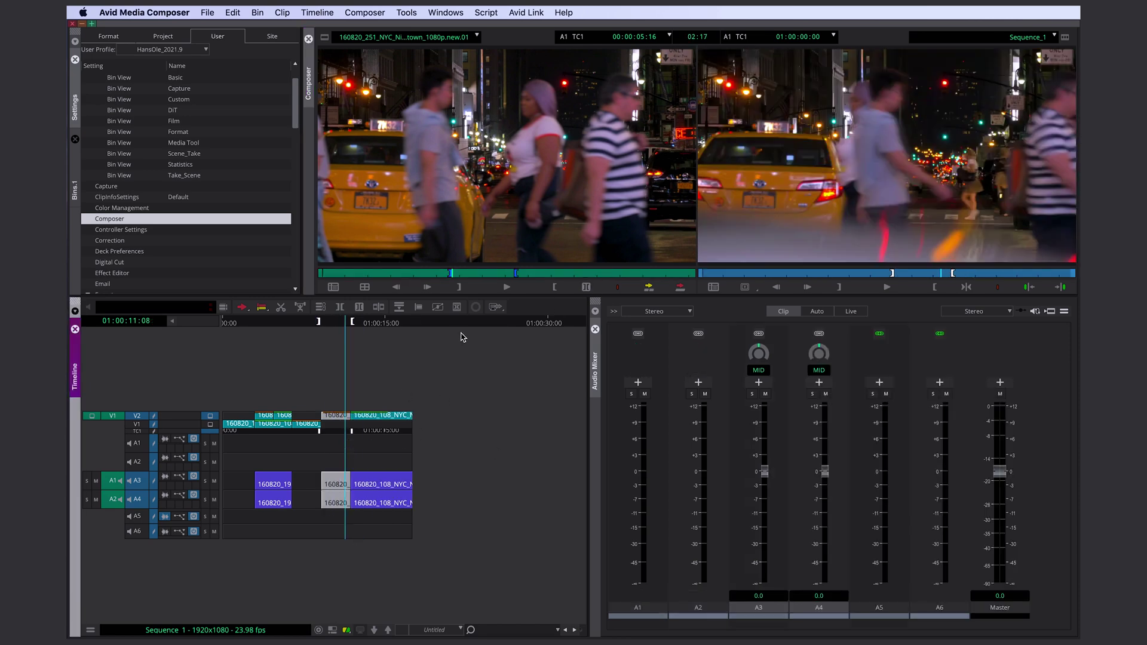
Mark the empty section and different clips of Sequence_1 in turn, ending on the final 160820_108 clip, to compare the source's phantom marks.
click(302, 426)
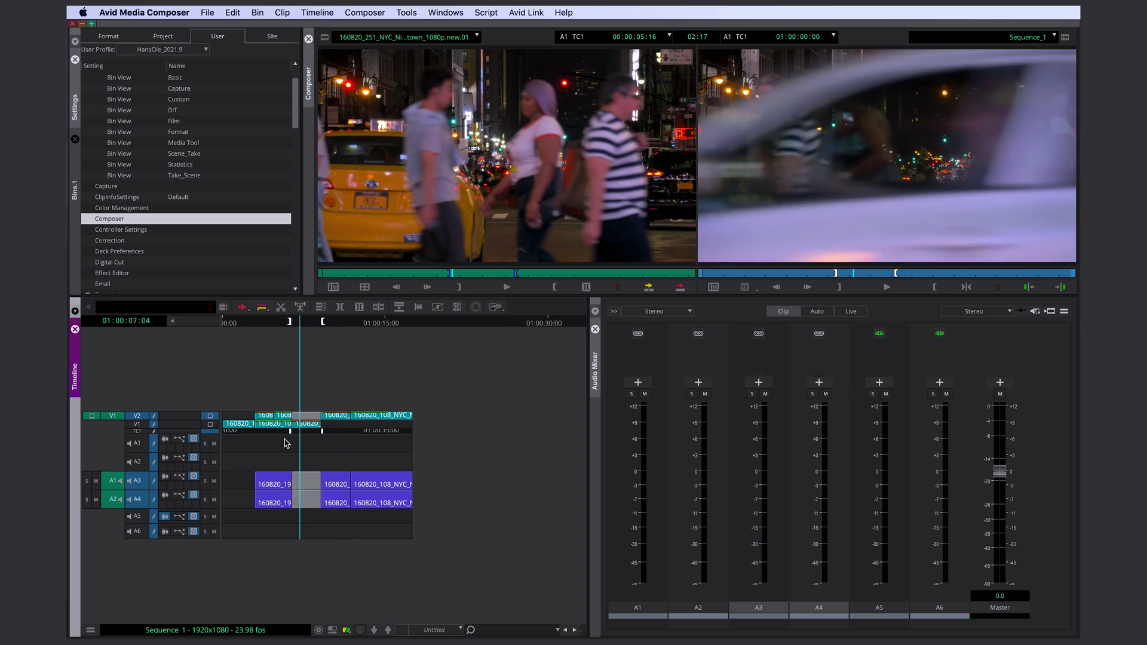
click(284, 443)
key(t)
click(372, 450)
key(t)
click(339, 452)
key(t)
click(314, 452)
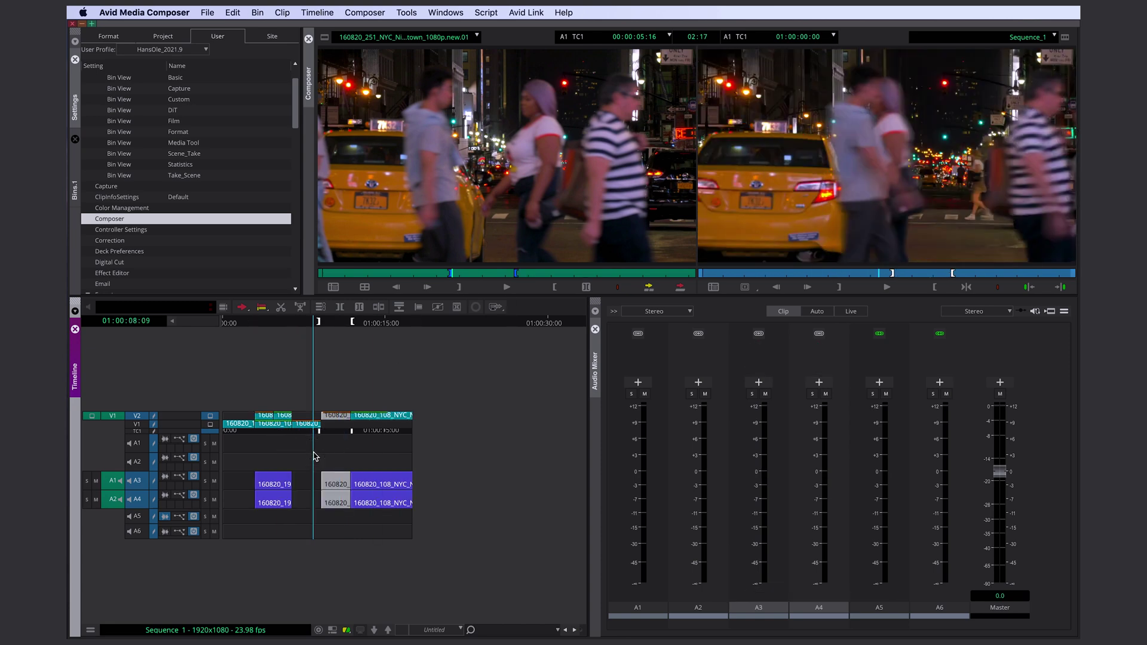
key(t)
click(378, 451)
key(t)
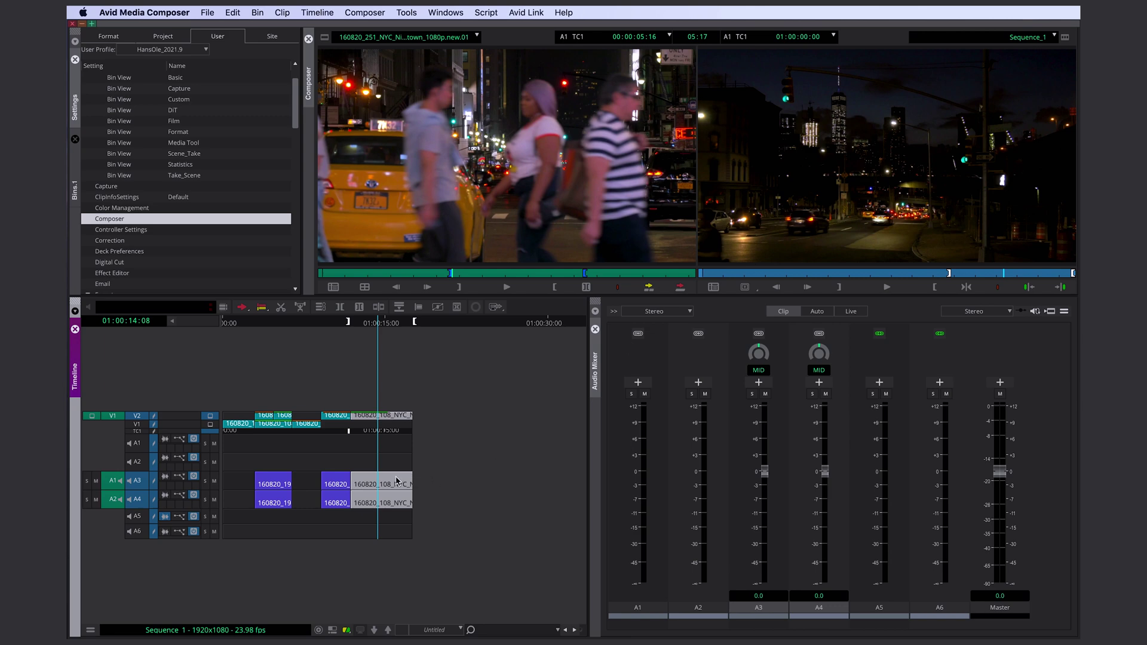
Clear the sequence marks and splice the NightDowntown source from 00:00:08:12 onto the end of Sequence_1 at 01:00:17:13.
click(437, 472)
key(g)
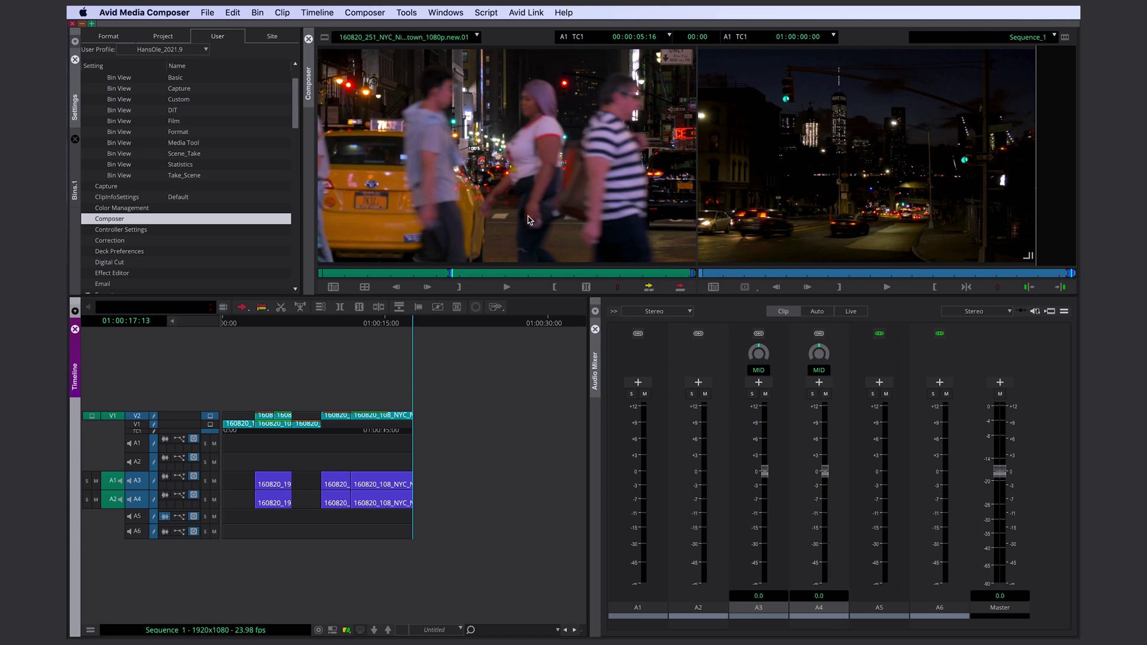
mouse_move(383, 274)
mouse_down()
mouse_move(372, 274)
mouse_move(517, 273)
mouse_up()
key(v)
click(487, 493)
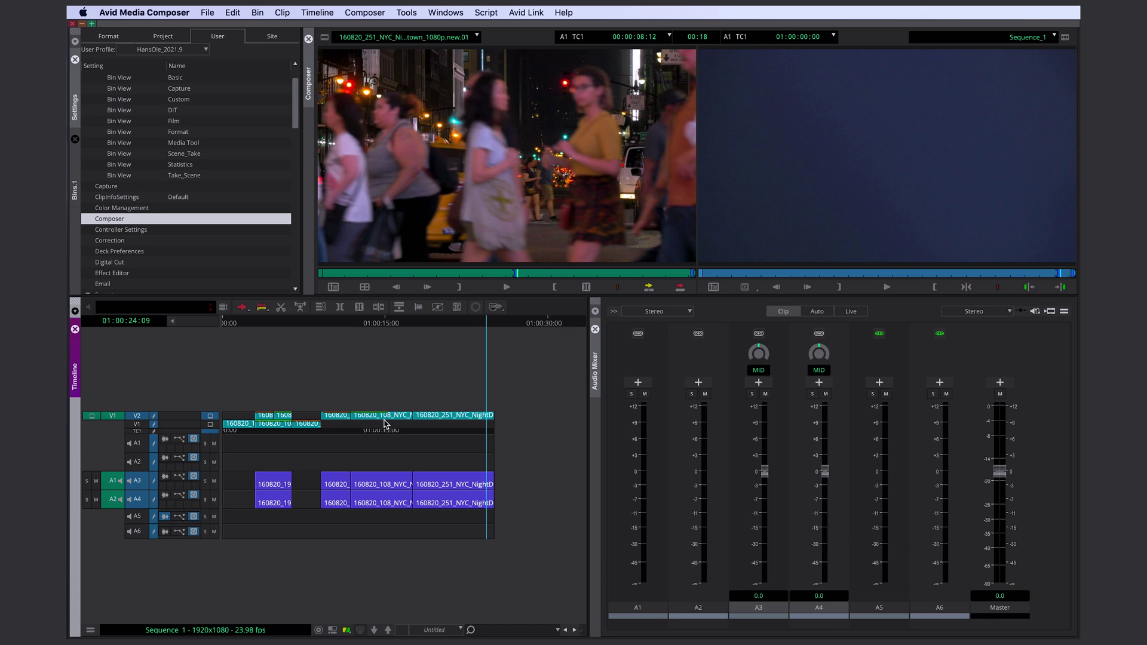
Add the Replace Edit command from the Command Palette to the record monitor's controls and close the palette.
click(406, 11)
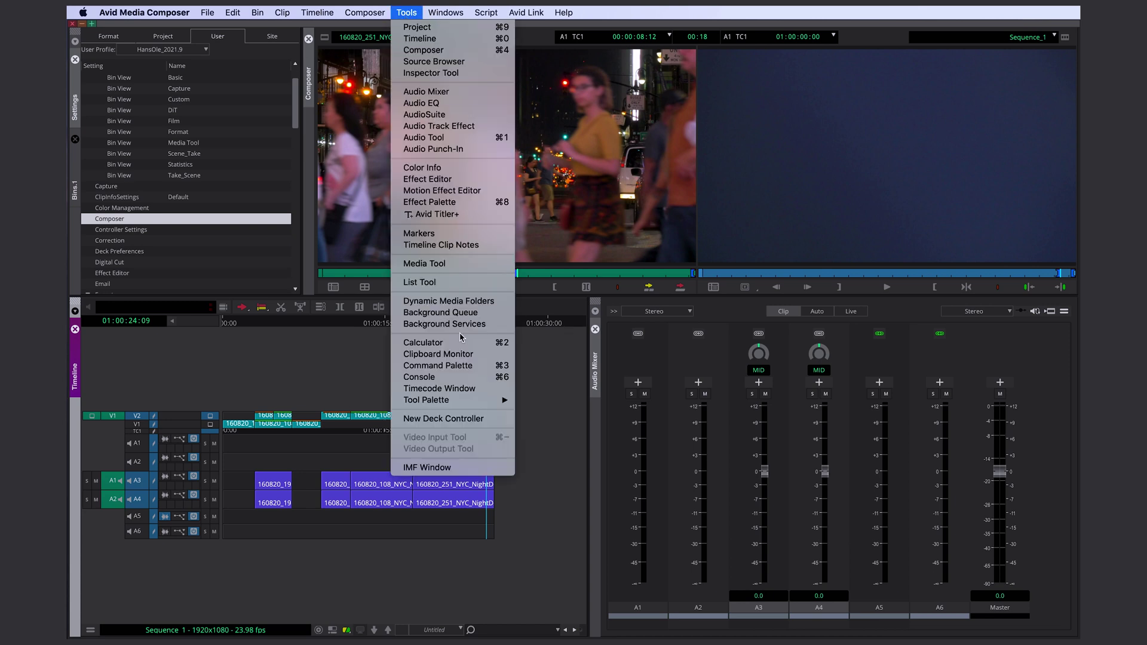
click(438, 365)
drag(725, 304, 626, 275)
click(523, 290)
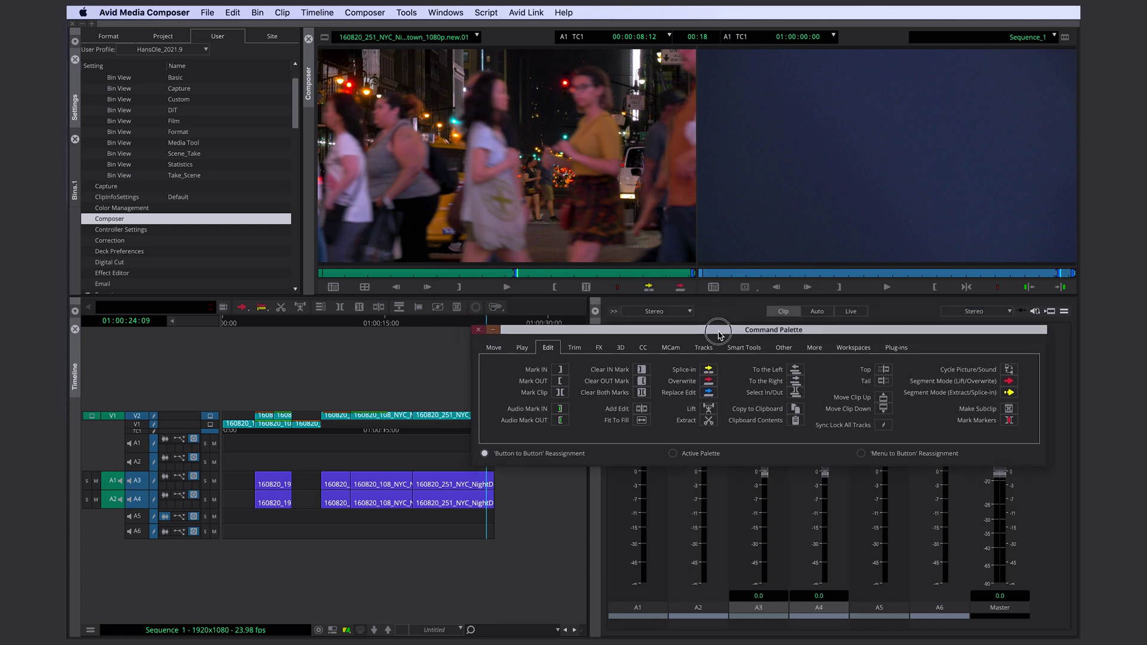
drag(710, 396, 999, 289)
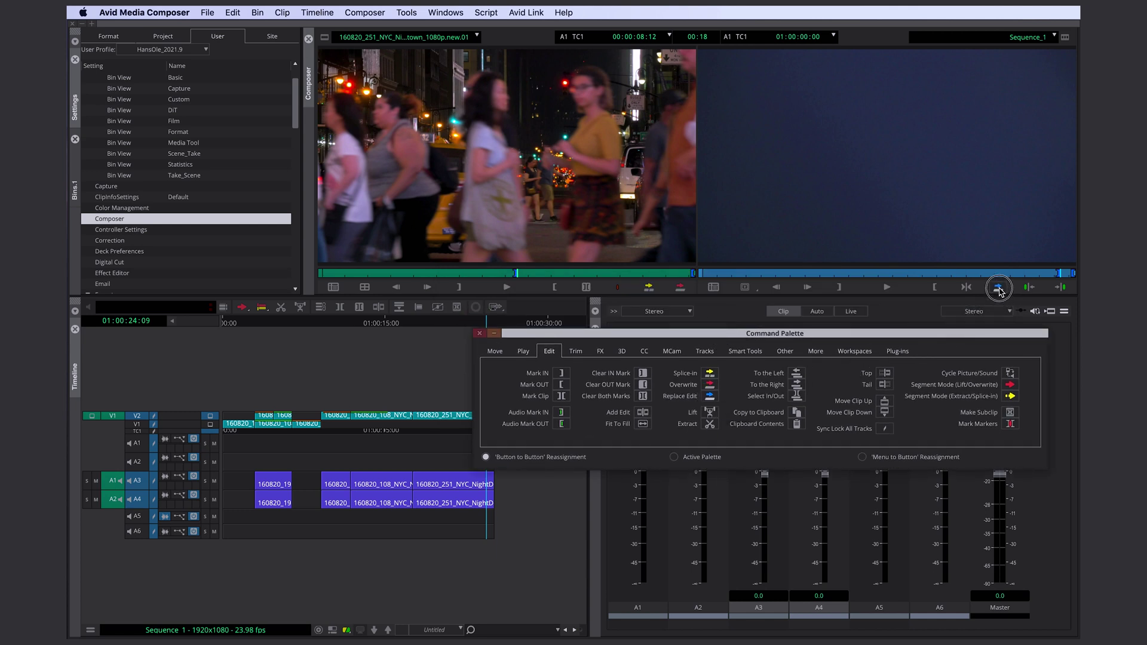
click(479, 333)
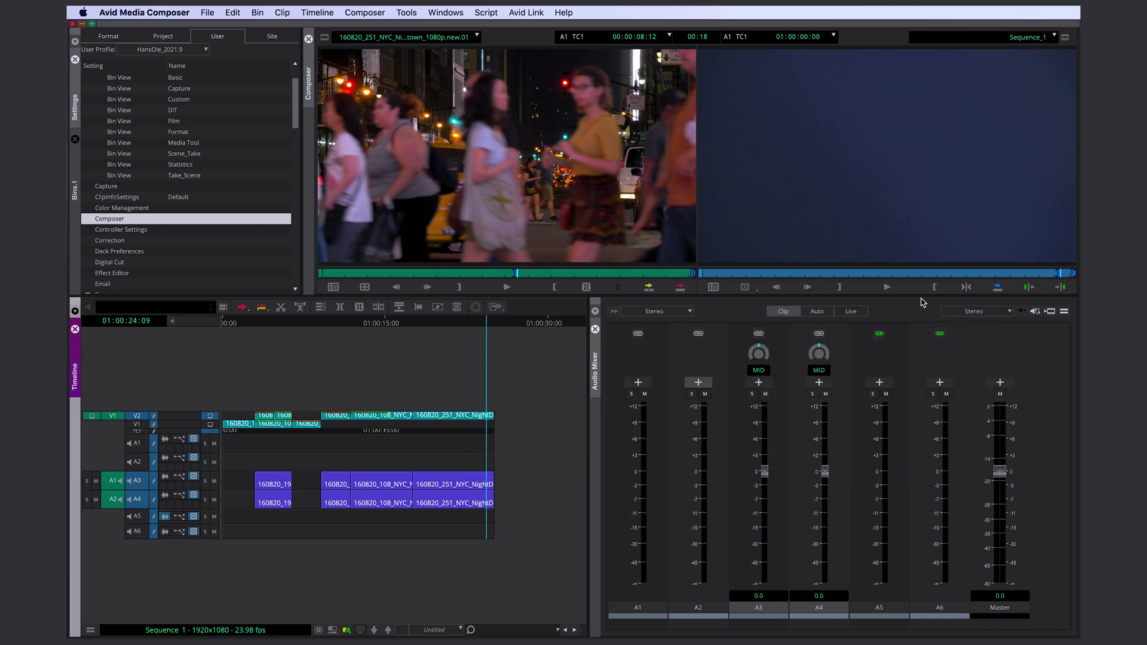
click(998, 289)
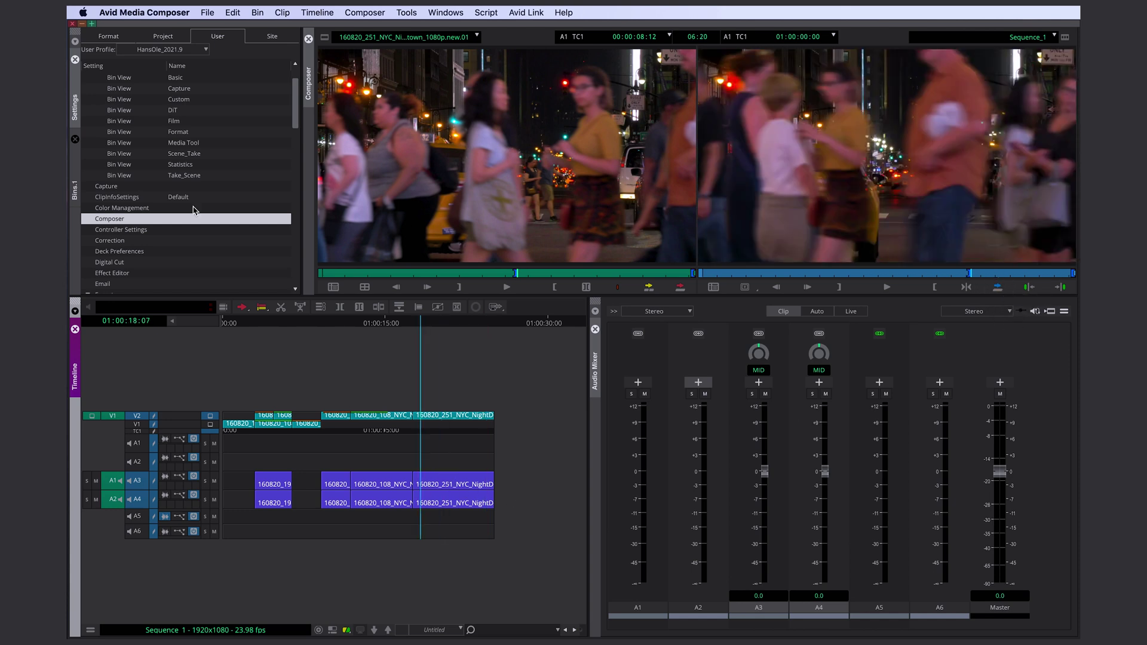
Load Sequence_2 and extend the start of the 160820_191 audio on A3 and A4 earlier by 25 frames.
click(75, 191)
double_click(117, 122)
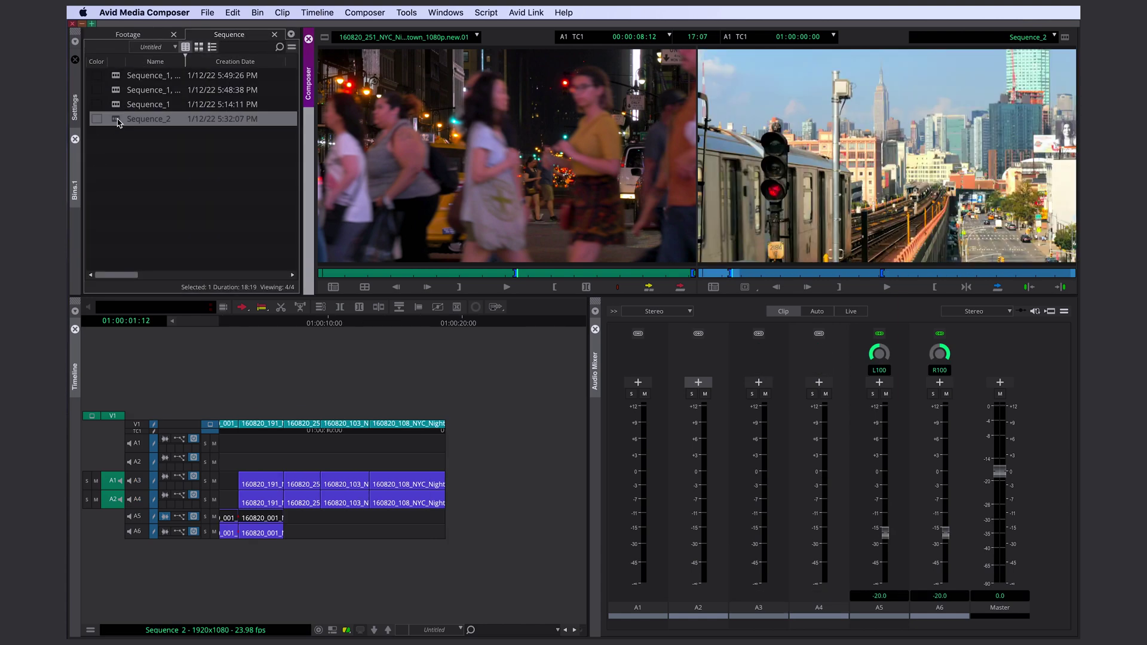
click(240, 491)
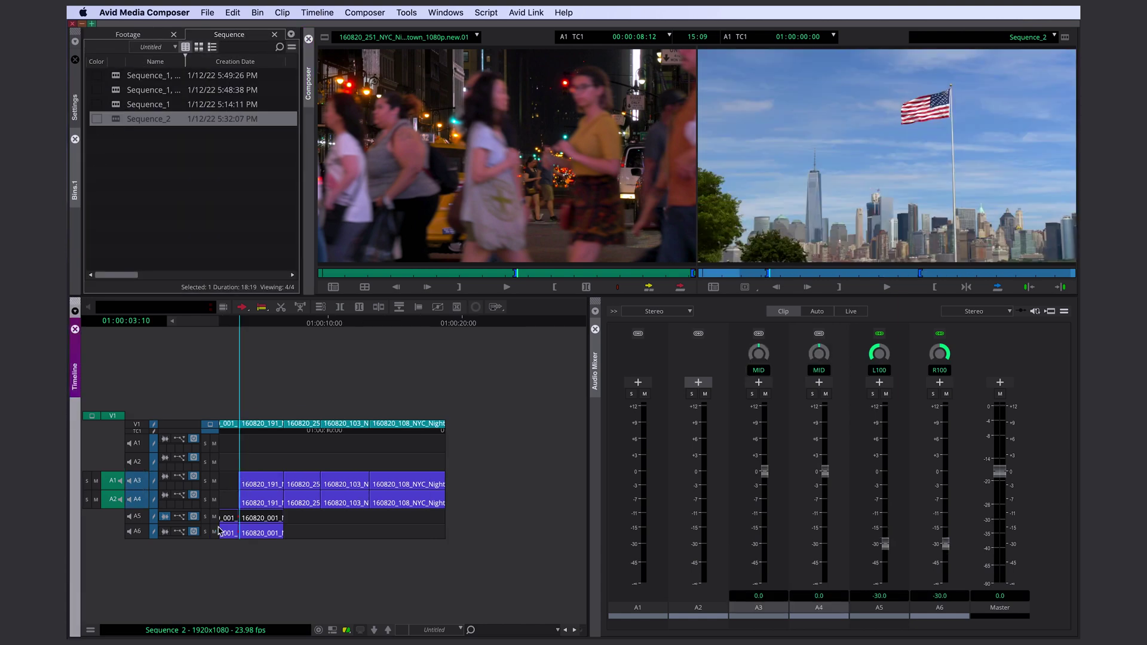
click(223, 501)
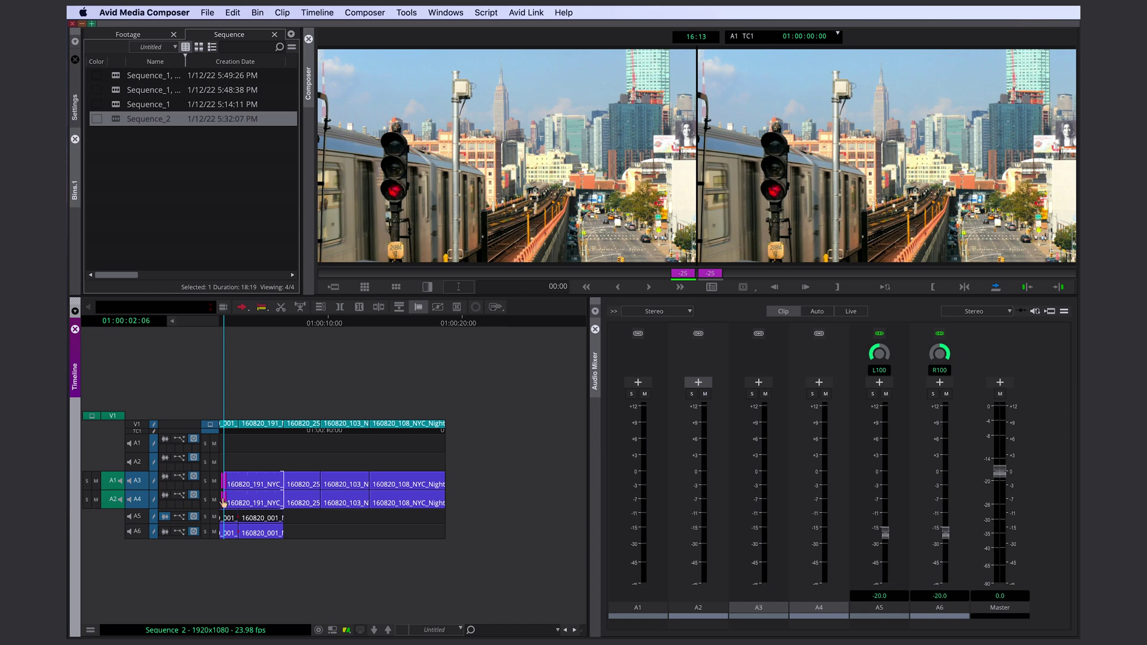
drag(223, 503, 224, 502)
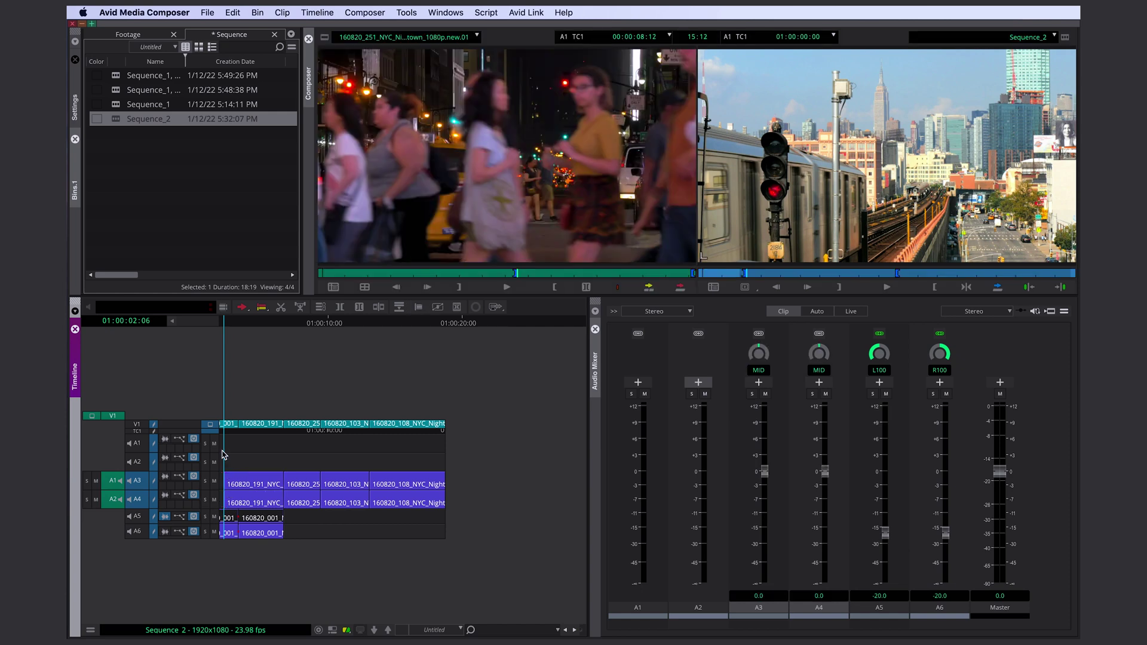
Display the NightDowntown clip as the source timeline and park it at 00:00:04:01.
drag(225, 455, 244, 456)
key(Escape)
click(349, 438)
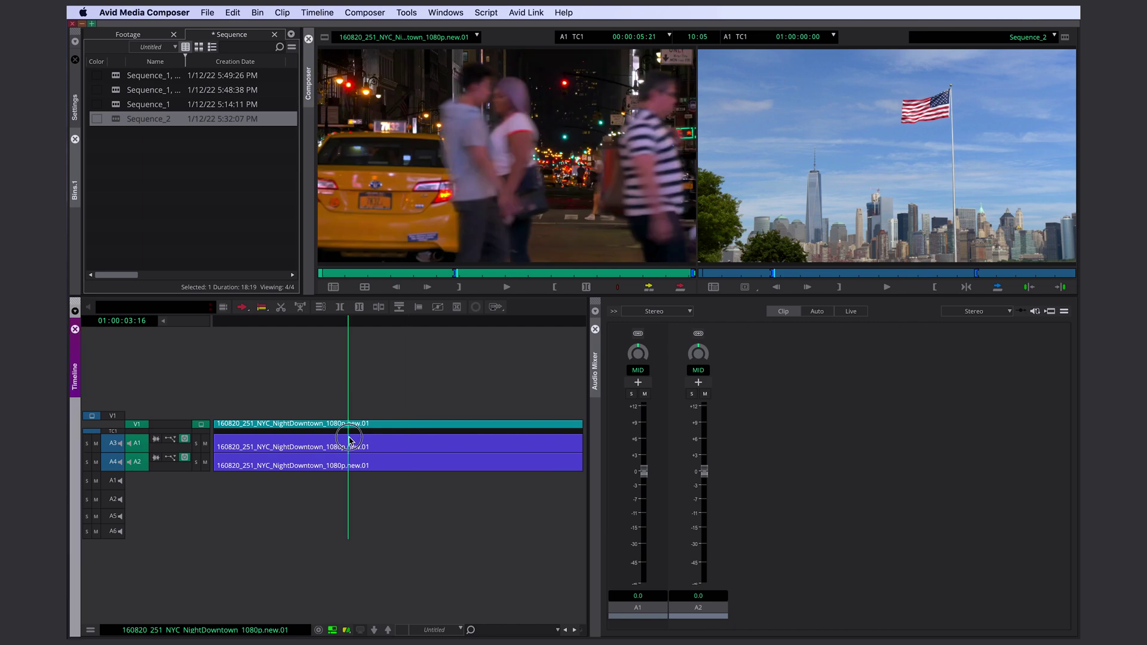
drag(350, 441, 308, 460)
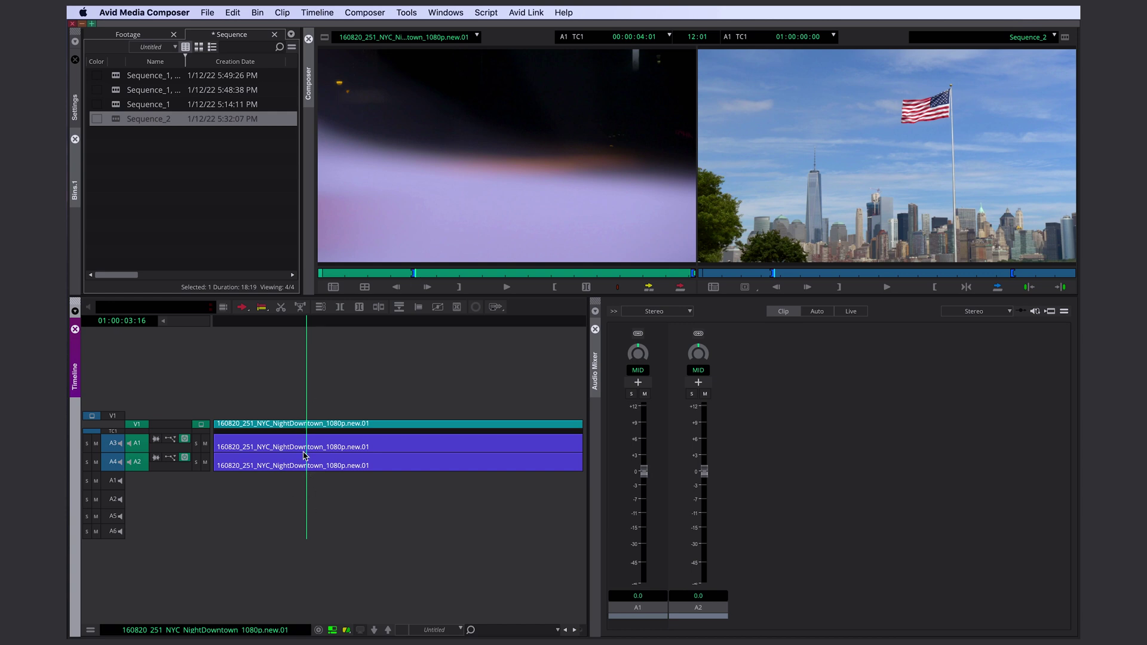
Replace the 160820_191 shot at 01:00:03:07 with the parked NightDowntown source on V1, A3 and A4, and scrub through the result.
click(825, 187)
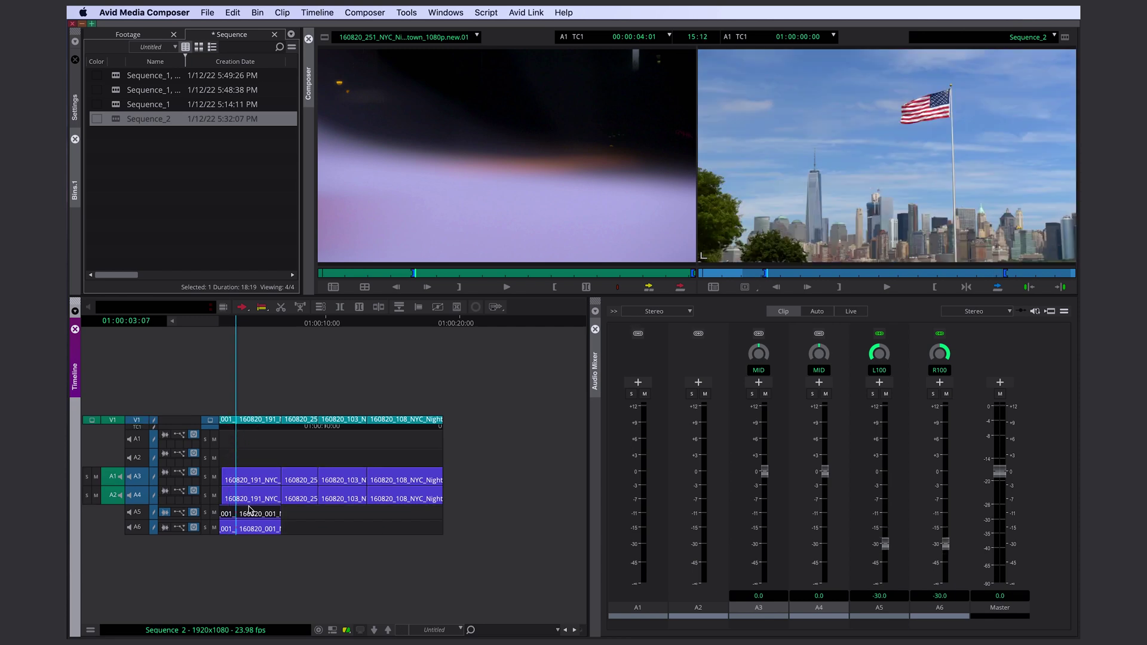
click(998, 288)
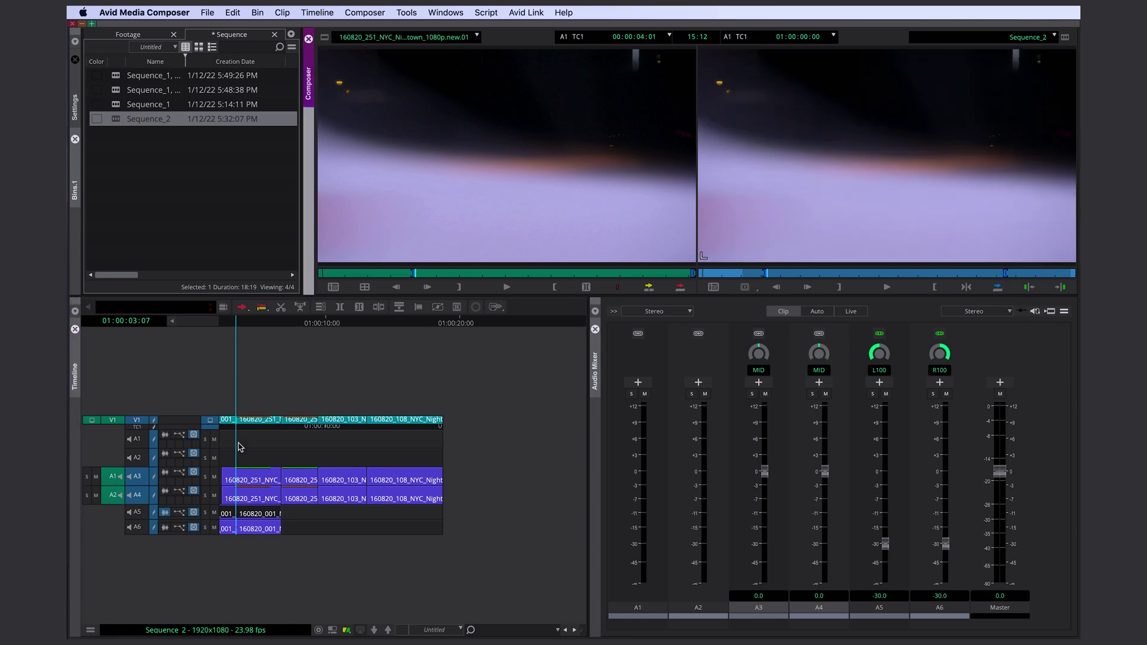
mouse_move(240, 494)
mouse_down()
mouse_move(223, 503)
mouse_move(248, 508)
mouse_move(248, 487)
mouse_up()
Mark the replaced shot by V1 alone, re-enable A3 and A4, and overwrite it with the NightDowntown source.
key(super+shift+a)
click(141, 420)
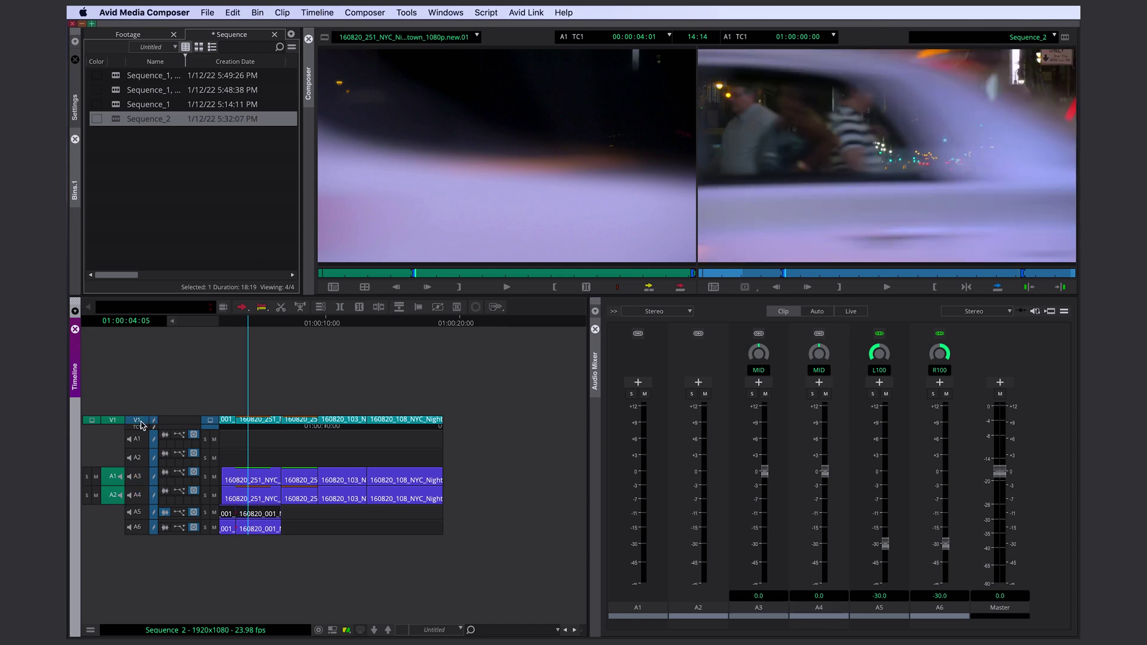
key(t)
drag(142, 475, 137, 495)
key(b)
click(245, 479)
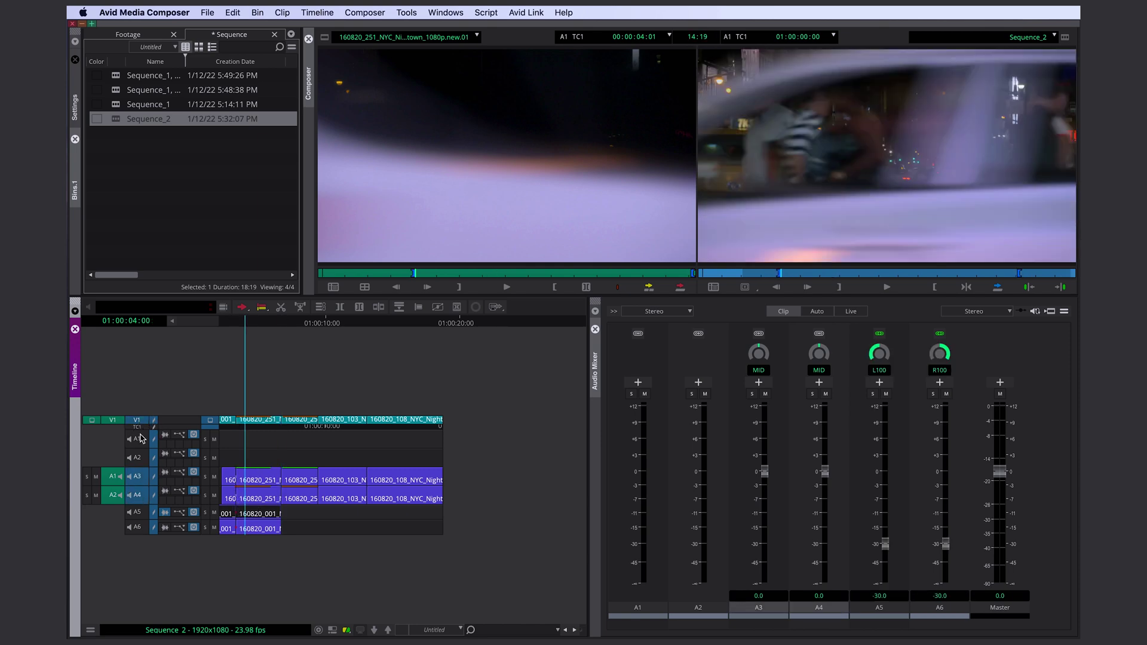
Remove the extra edit on A3 and A4 to restore the shot's extended audio start, and scrub through the shot.
click(130, 418)
key(u)
key(Delete)
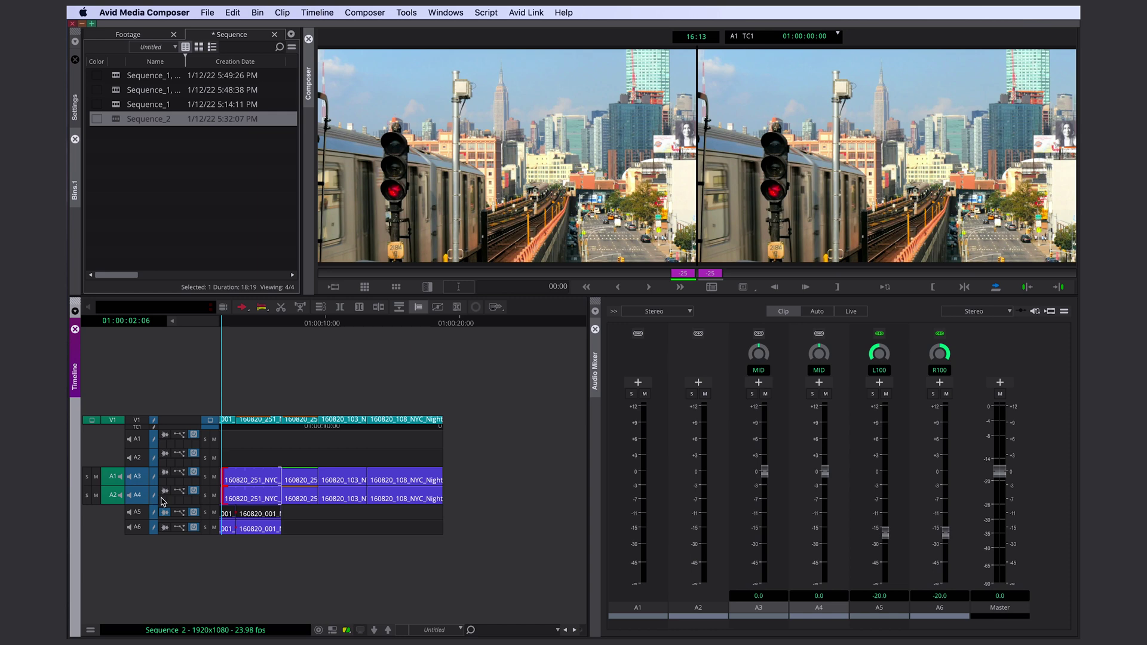
click(223, 500)
drag(225, 500, 257, 510)
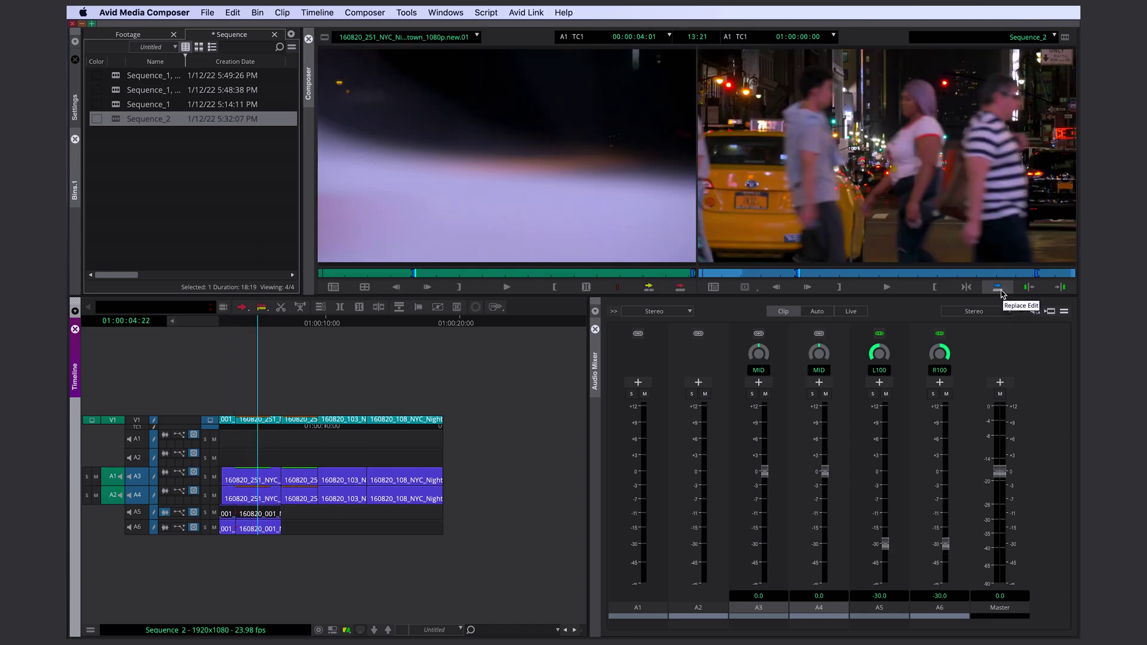
Add 24-frame dissolves centered on the cut at 01:00:06:19, first on A3 and A4 and separately on V1.
drag(246, 495, 284, 528)
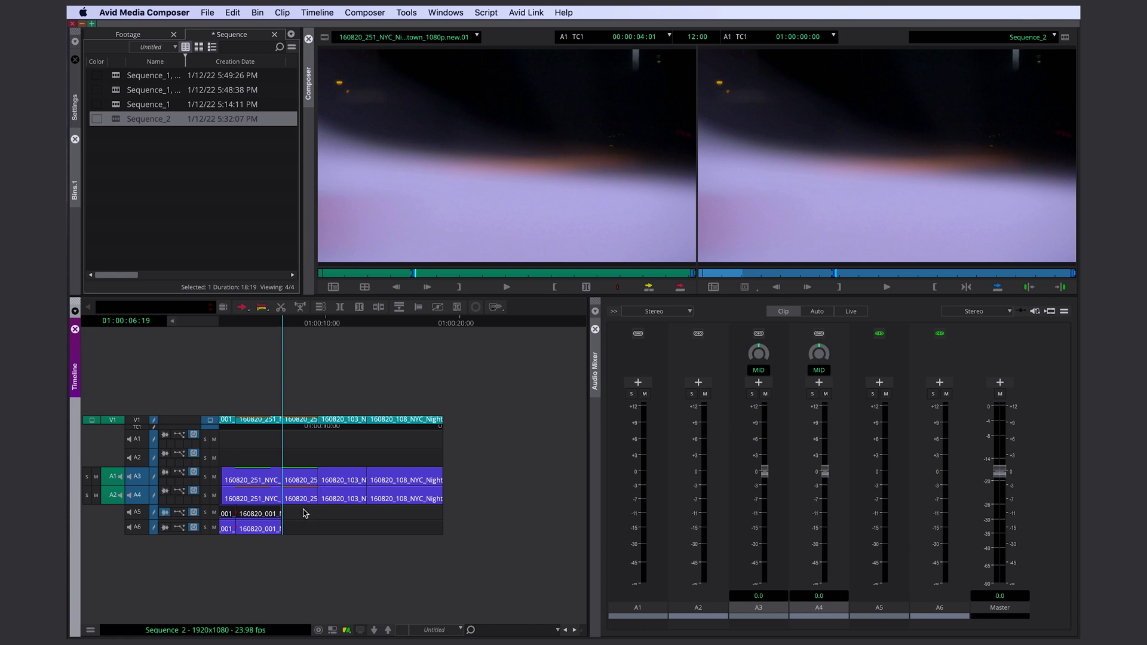
key(backslash)
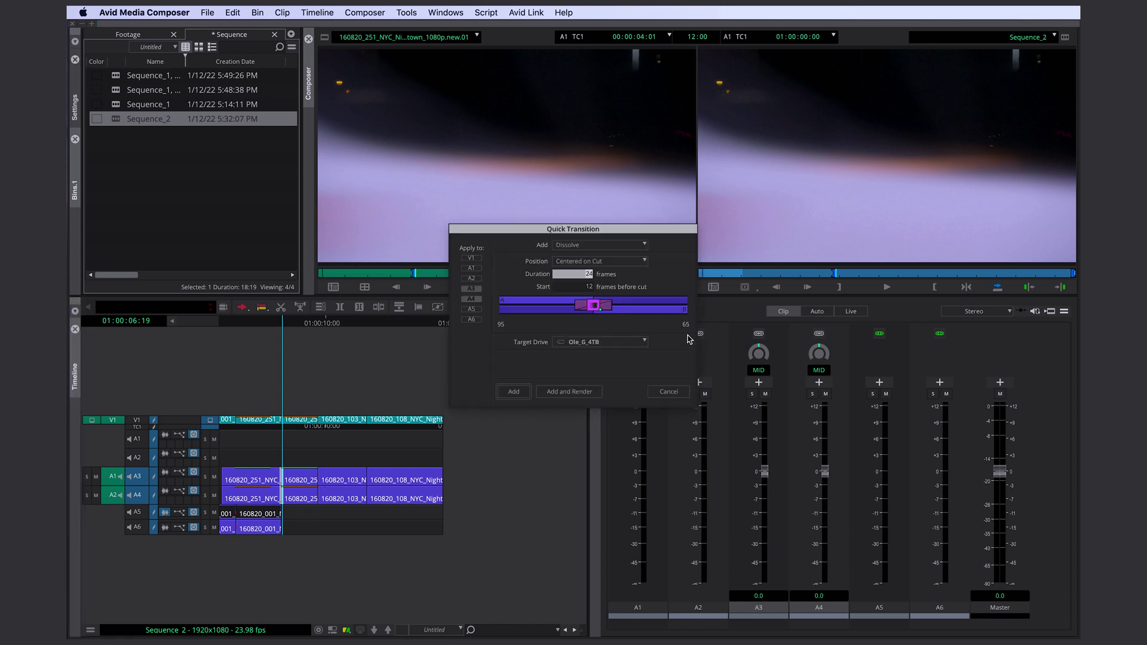
key(Return)
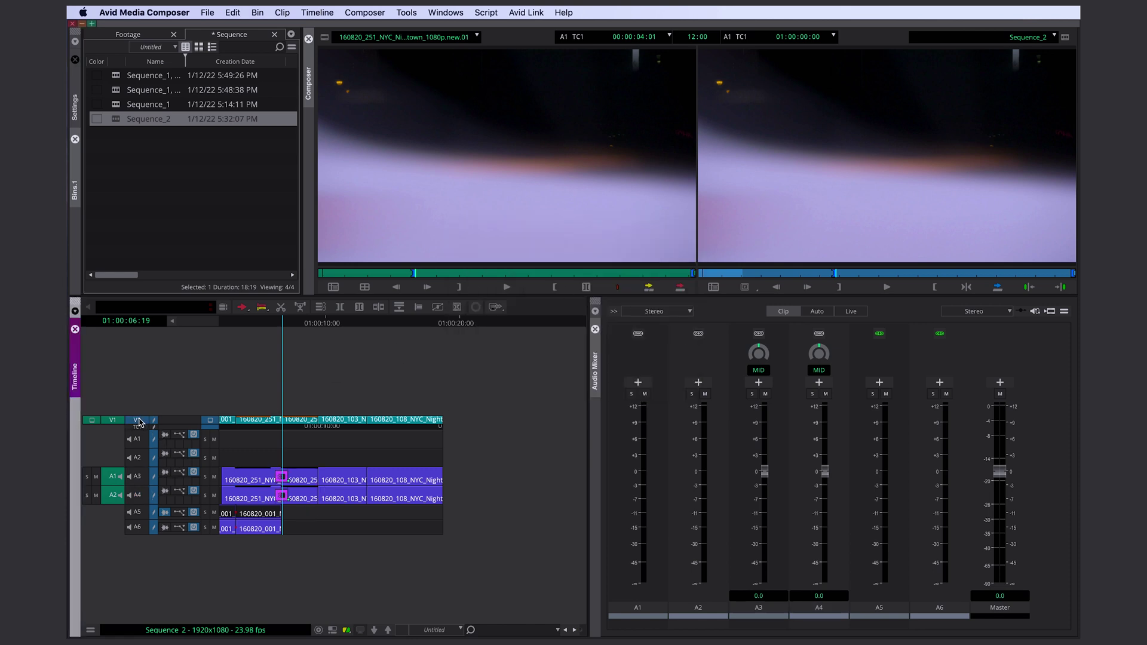
key(backslash)
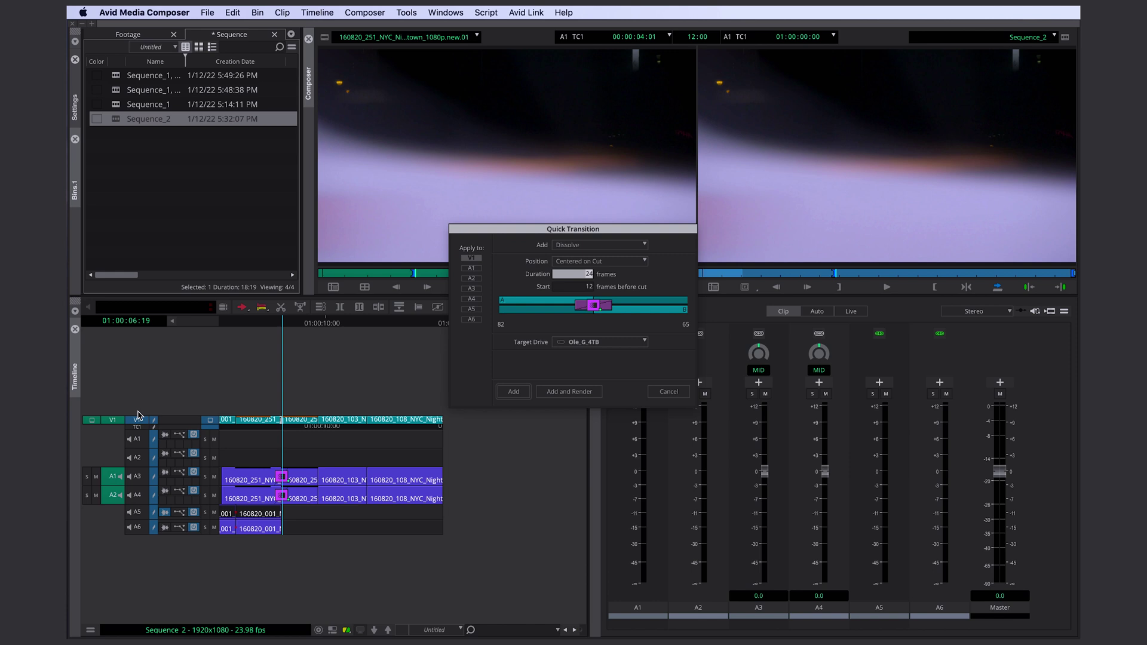
key(Return)
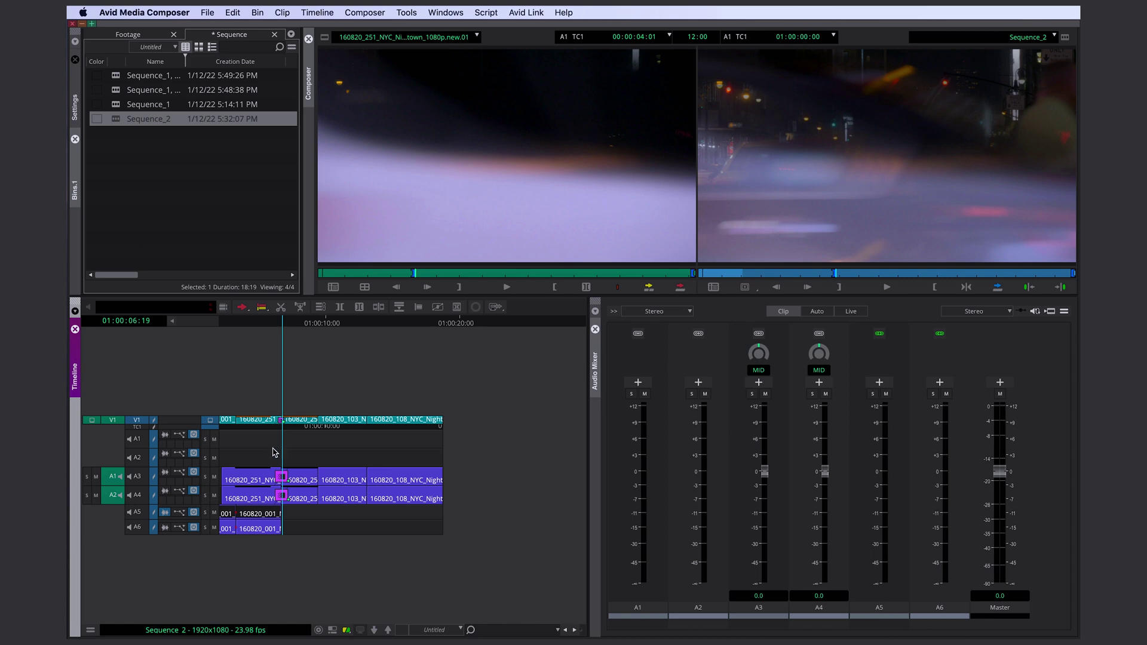
Disable V1, enable A3 and A4, and mark their audio through to the sequence's end at 01:00:18:19.
click(136, 421)
click(302, 457)
click(256, 493)
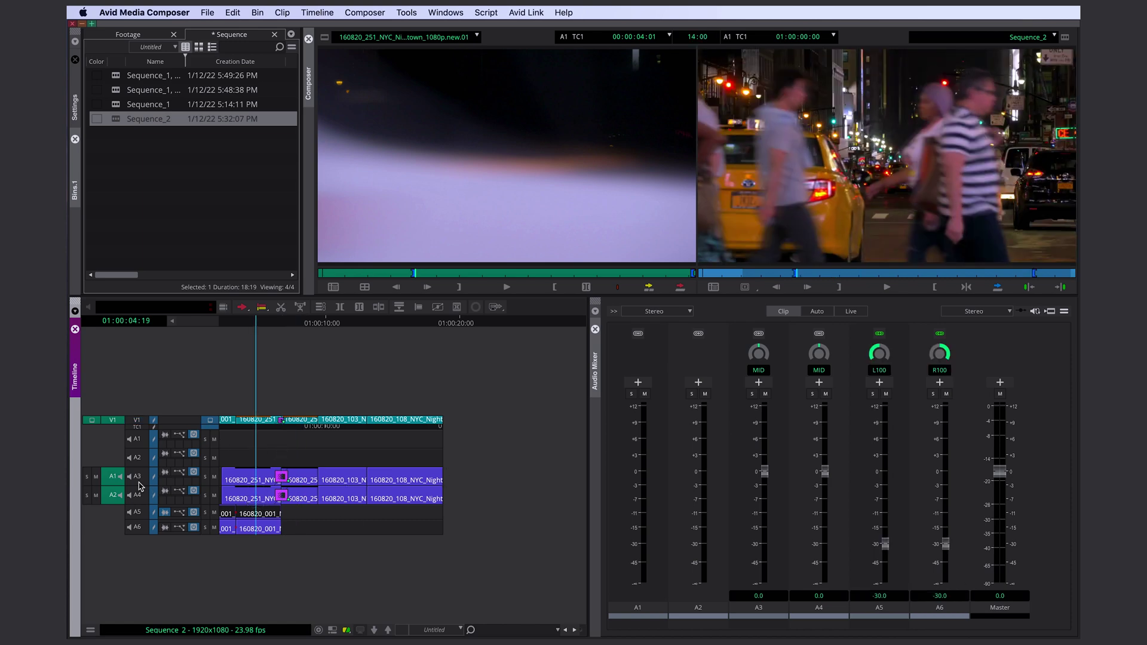
click(138, 480)
click(138, 494)
key(t)
click(570, 531)
key(o)
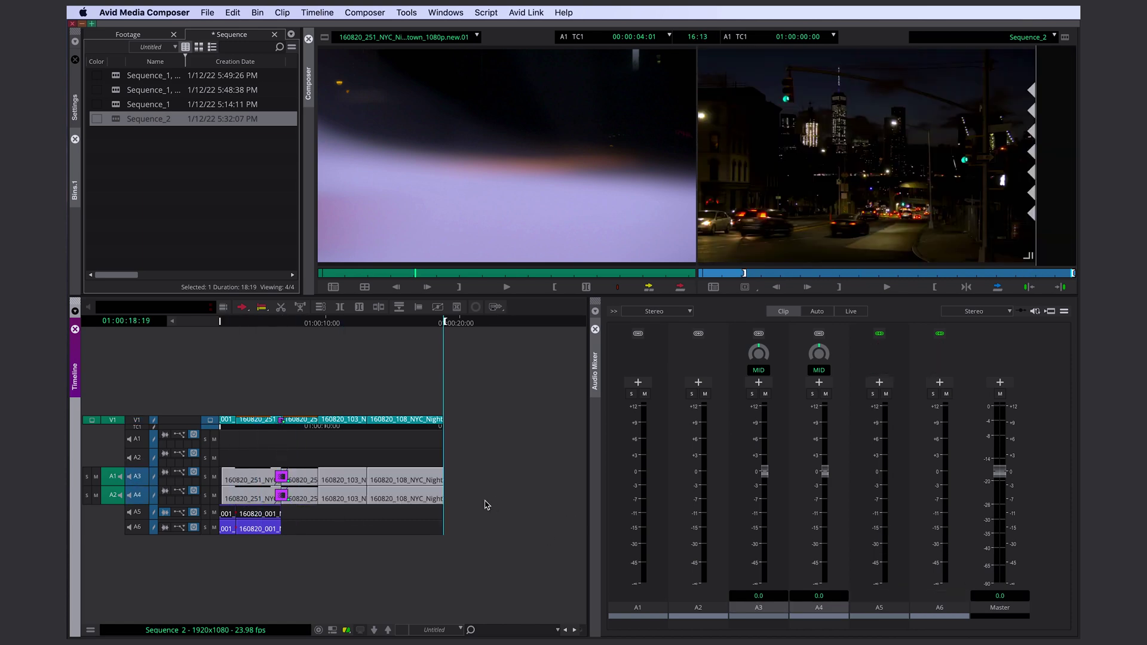
Copy the marked A3 and A4 audio to the source monitor, clear the marks, and overwrite it at the sequence's end.
key(alt+c)
key(g)
key(b)
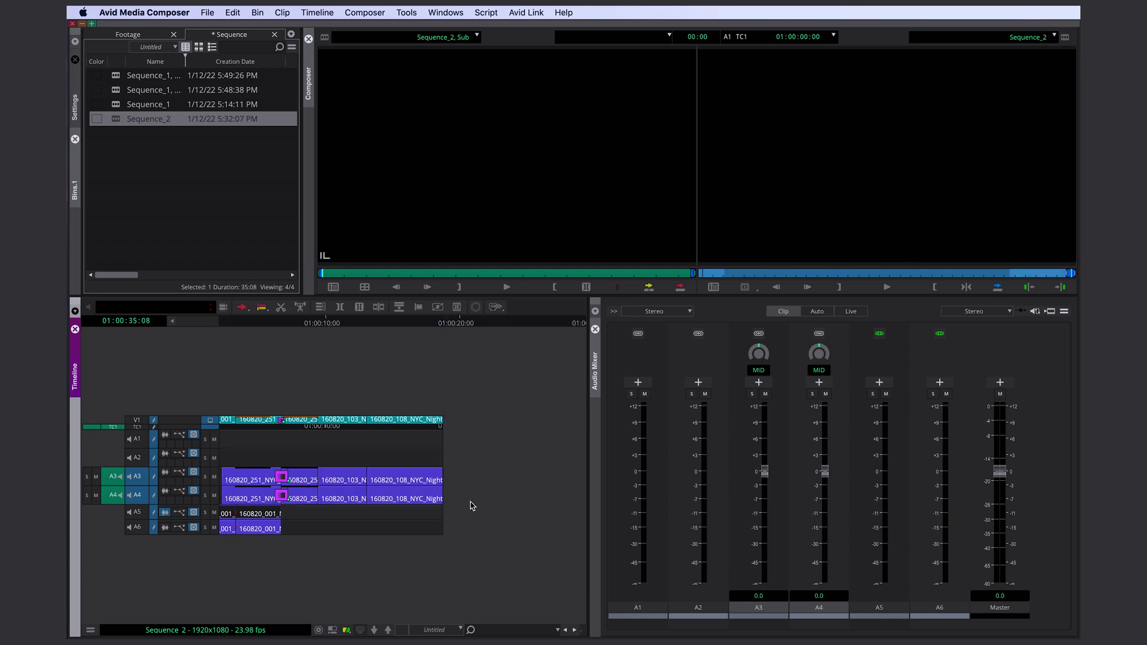
Mark the A3 and A4 audio from just before its first clips through to the sequence's end at 01:00:35:08.
key(Up)
key(Up)
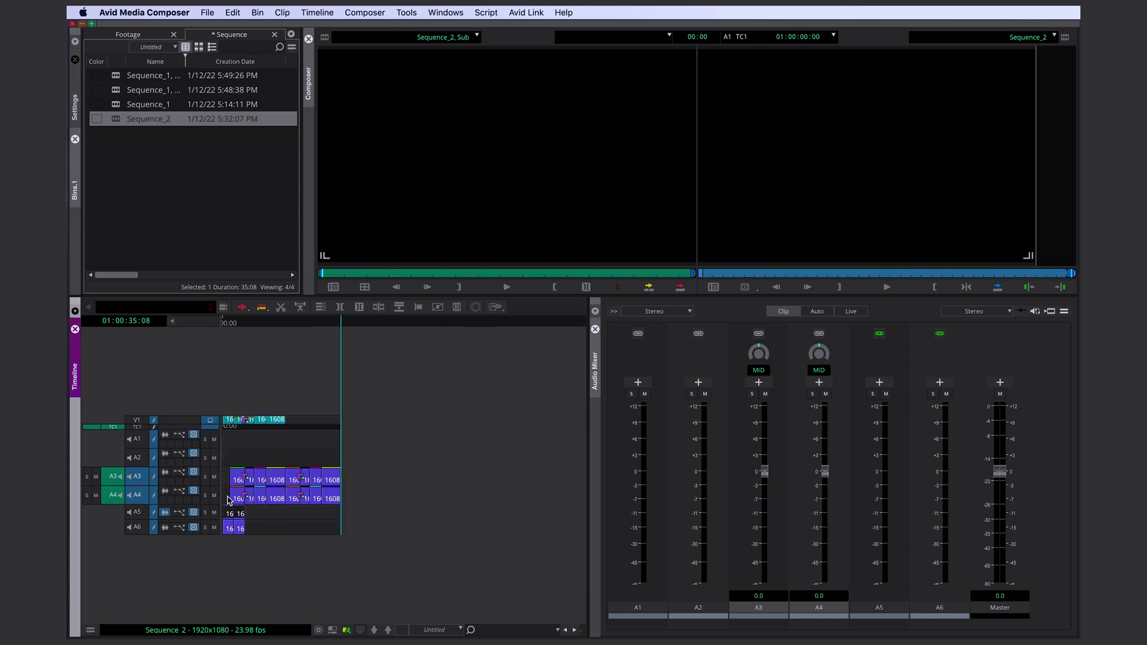
drag(328, 504, 233, 504)
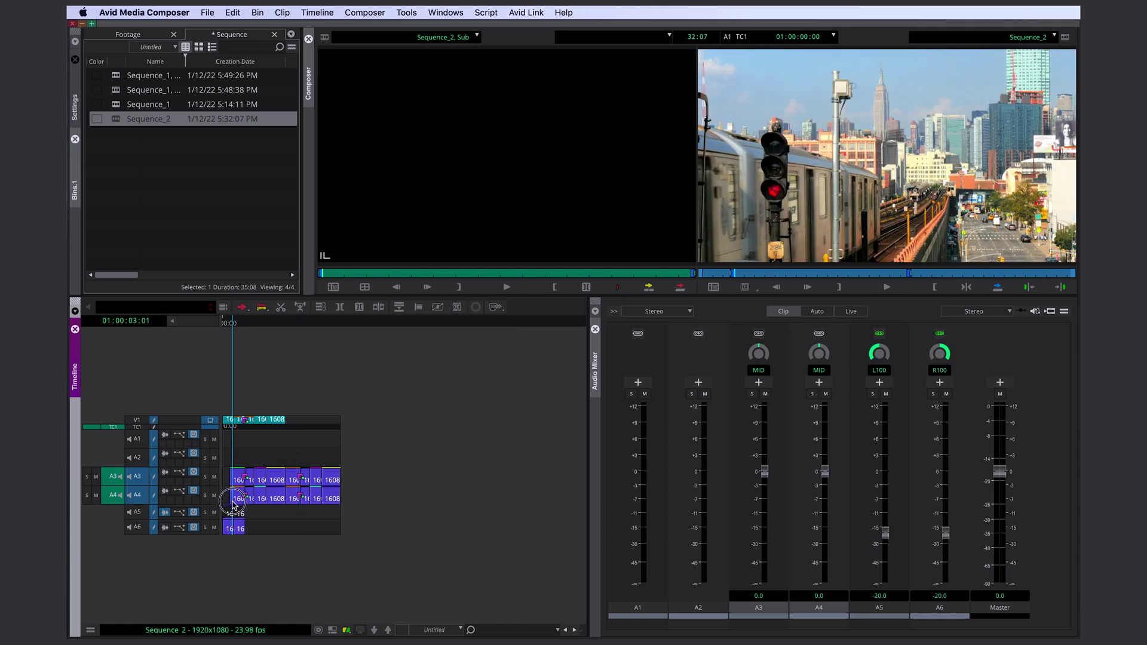
drag(233, 501, 228, 502)
key(i)
drag(228, 501, 382, 526)
key(o)
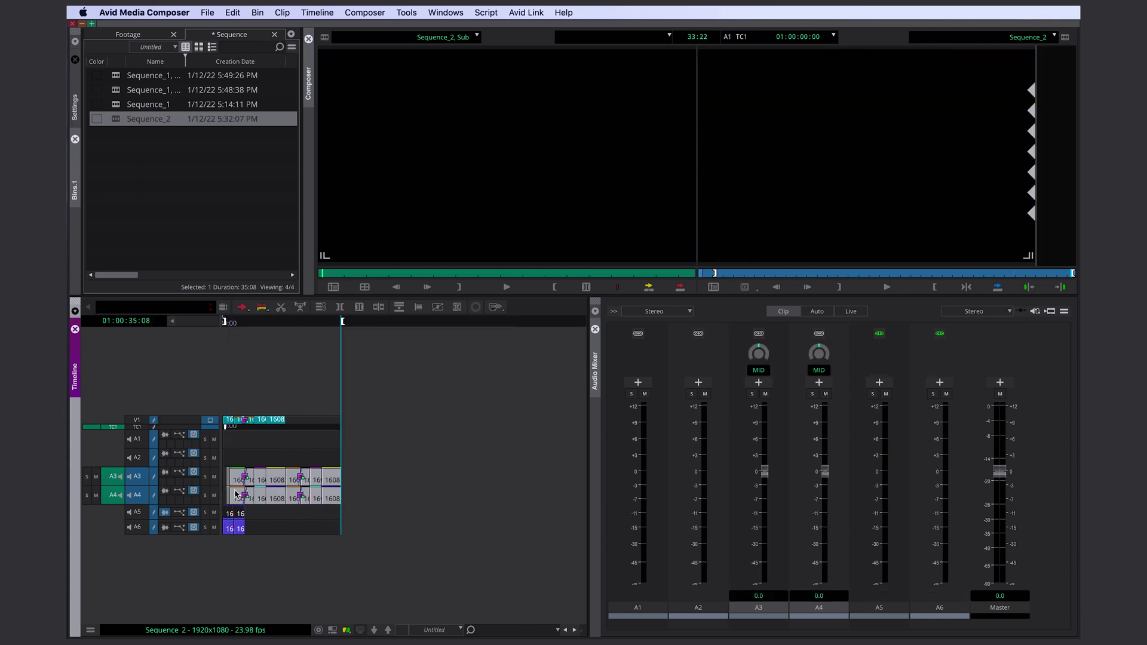
Add 5-frame dissolves starting 2 frames before the cut to all A3 and A4 transitions between the marks.
click(232, 490)
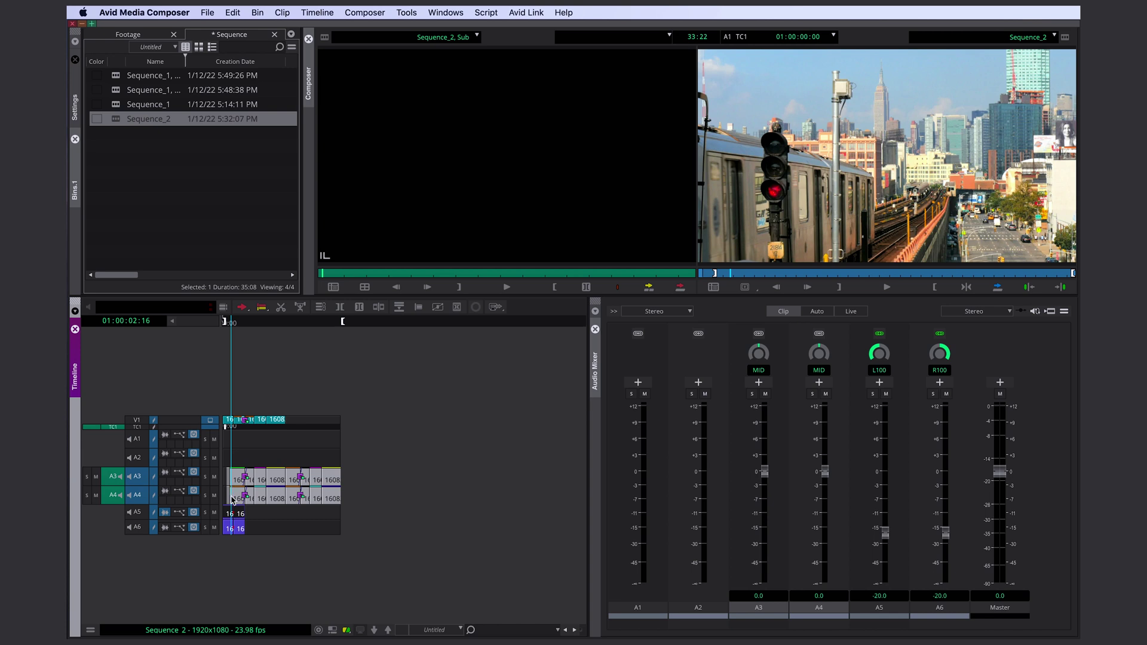
key(backslash)
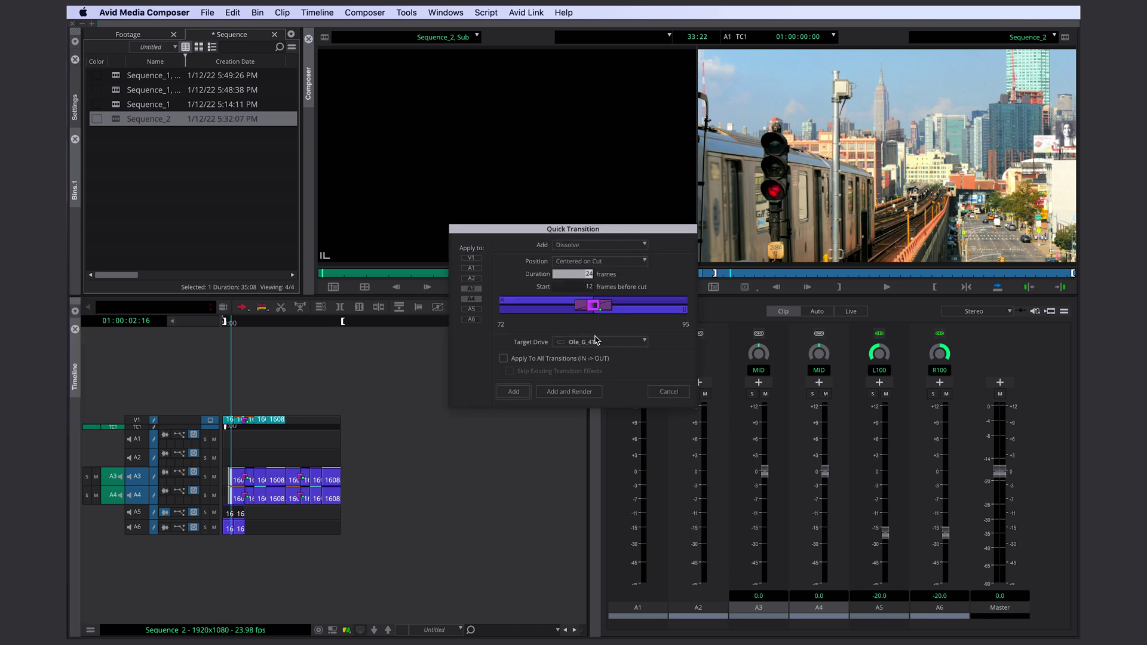
click(591, 277)
text(5)
click(596, 307)
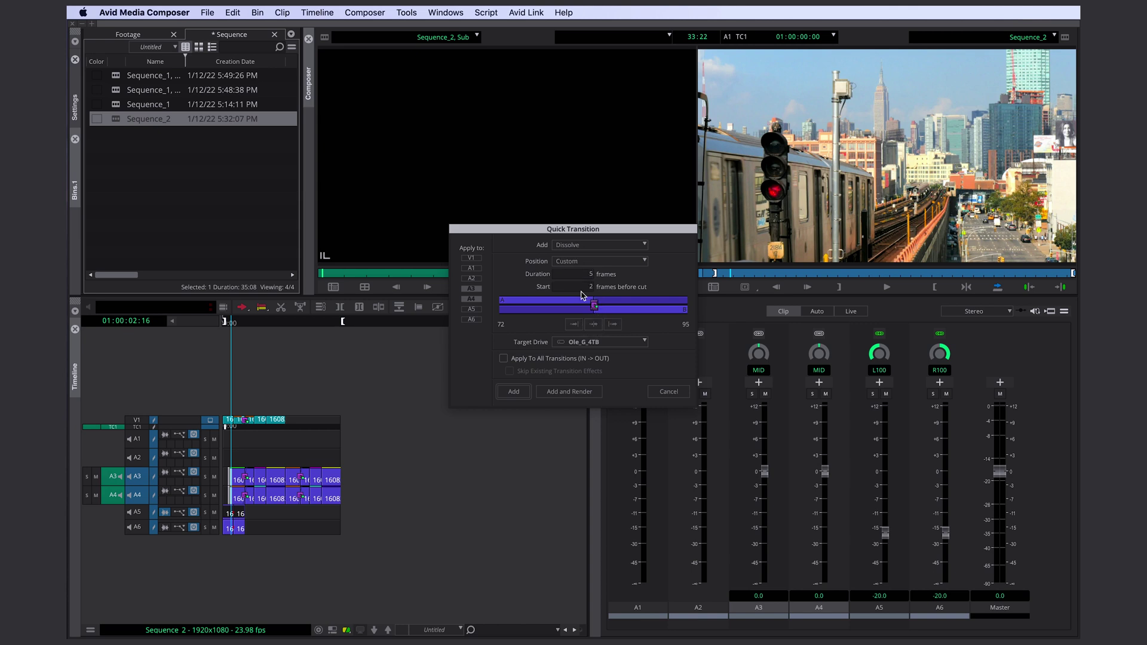
click(517, 360)
click(513, 394)
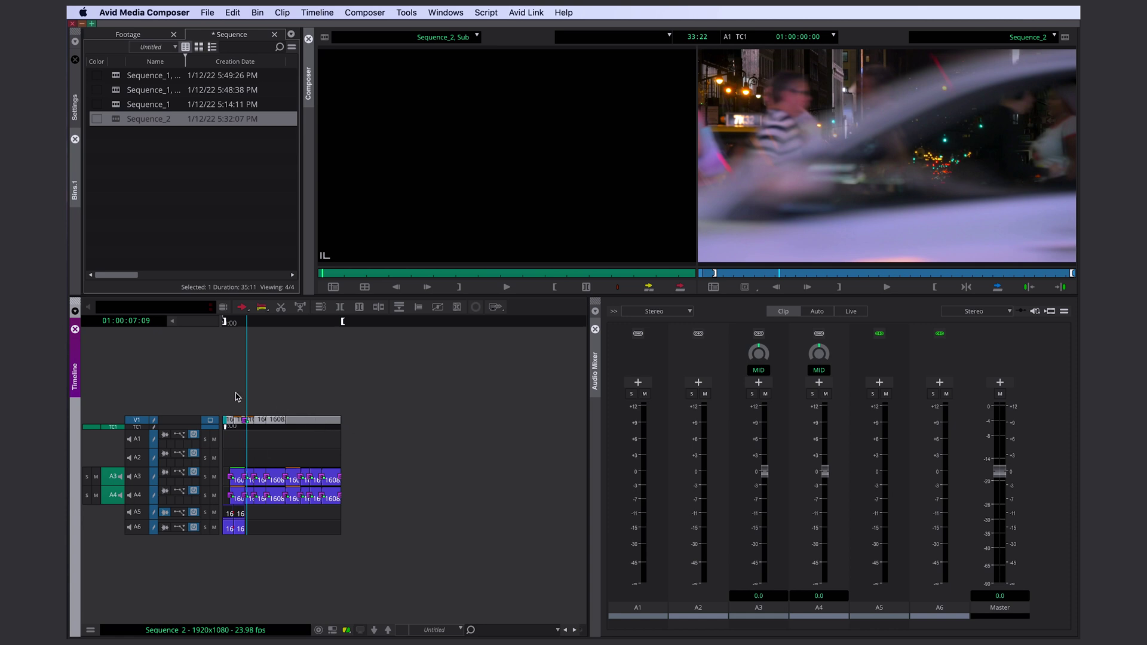
Clear the sequence's in and out marks and widen the timeline at the Audio Mixer's expense.
key(t)
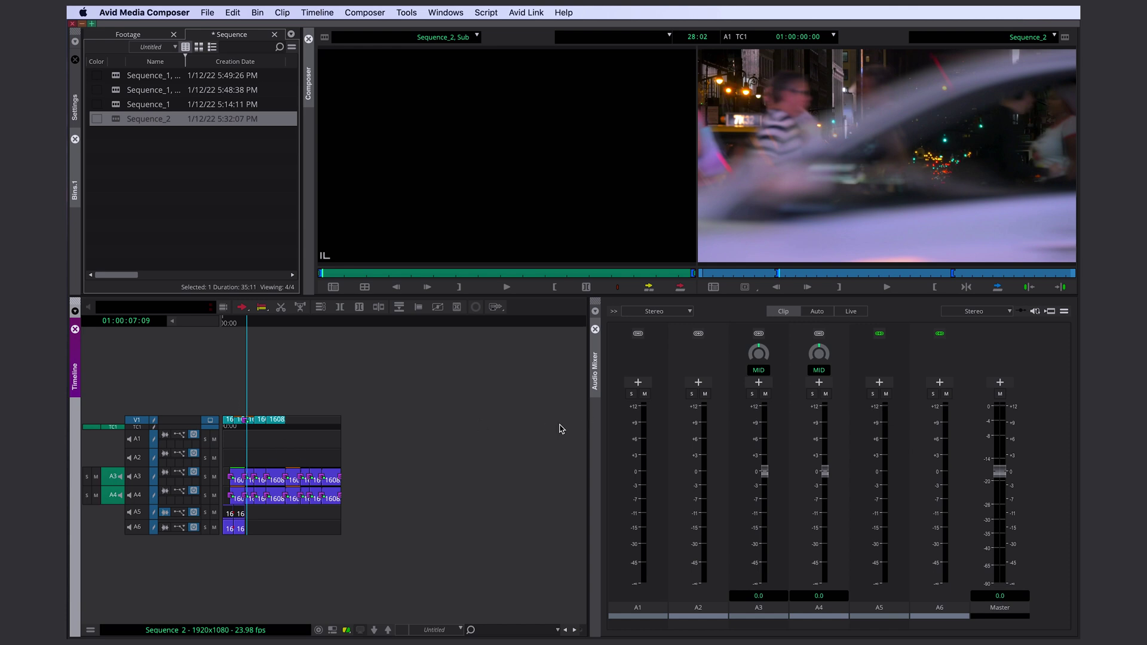
drag(595, 454, 795, 454)
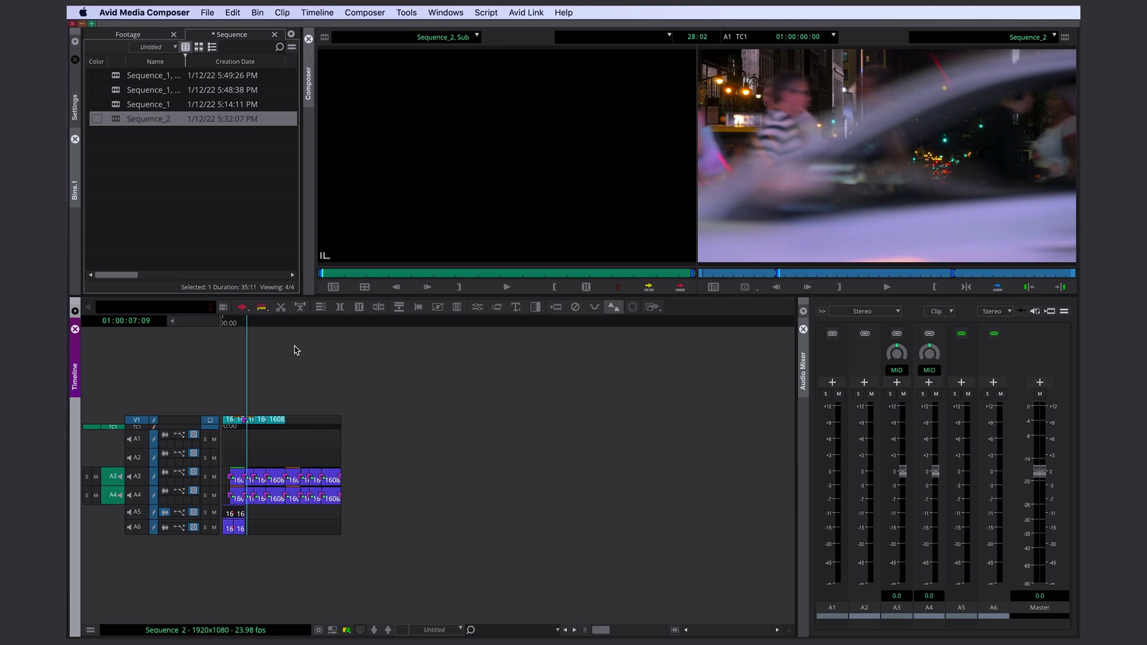
Open the Effect Palette, dock it with the bins, and select the Resize effect in the Image category.
click(412, 14)
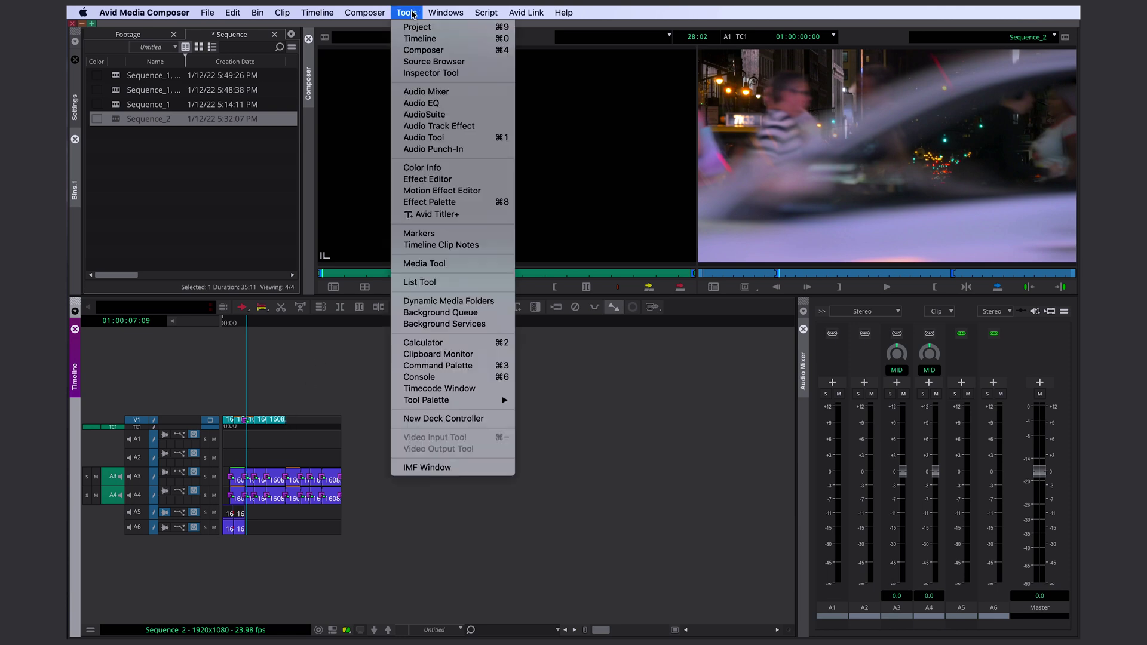
click(461, 203)
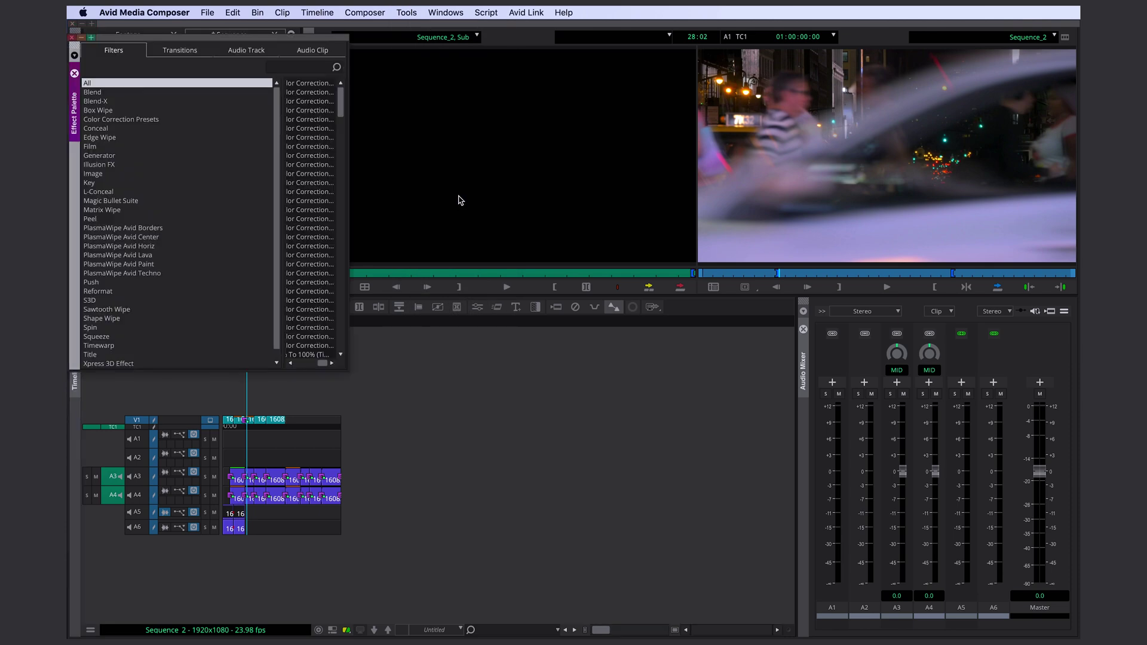
drag(208, 39, 370, 60)
drag(242, 157, 75, 182)
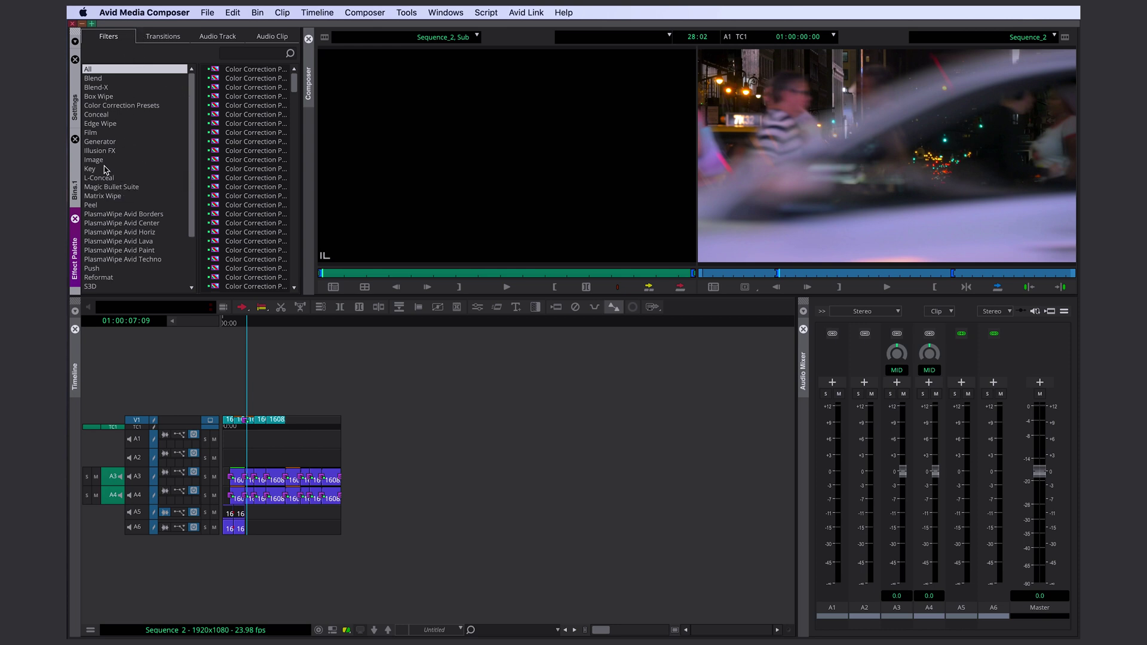
click(99, 161)
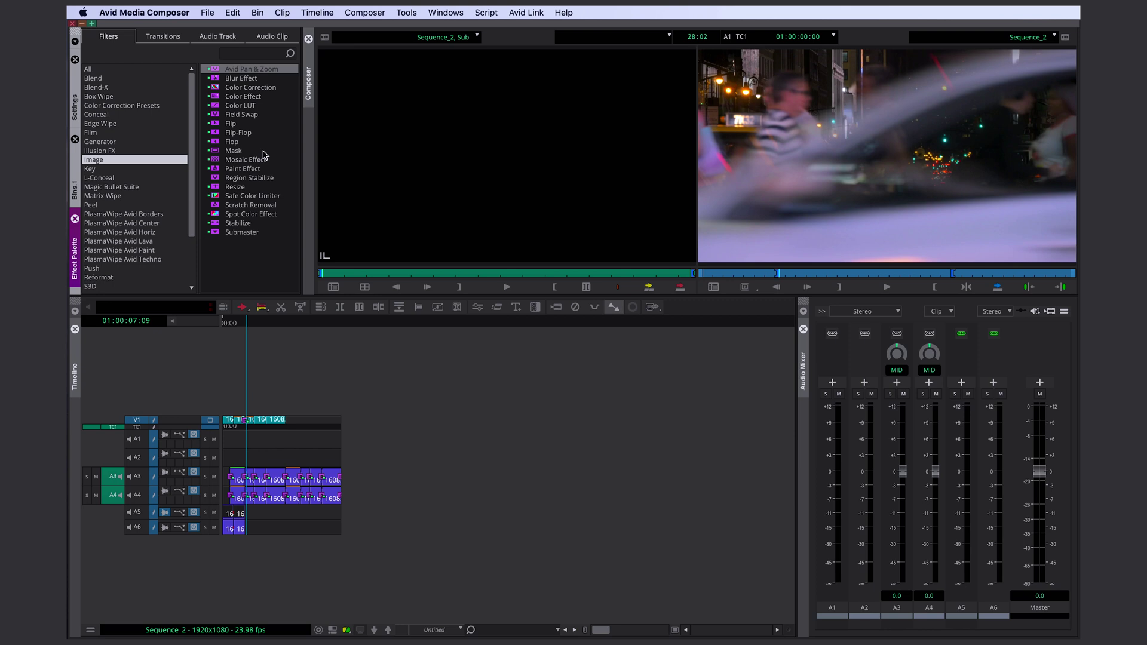
click(237, 189)
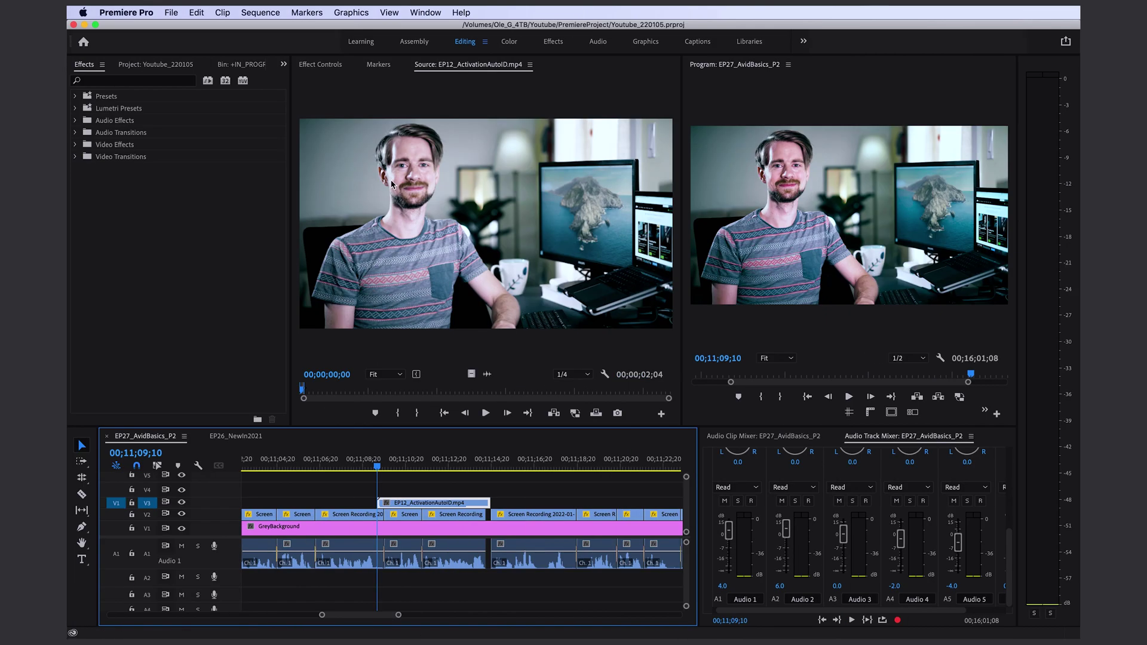
In Premiere Pro, show the effect controls of EP12_ActivationAutoID.mp4 and try adjusting its Scale.
click(319, 65)
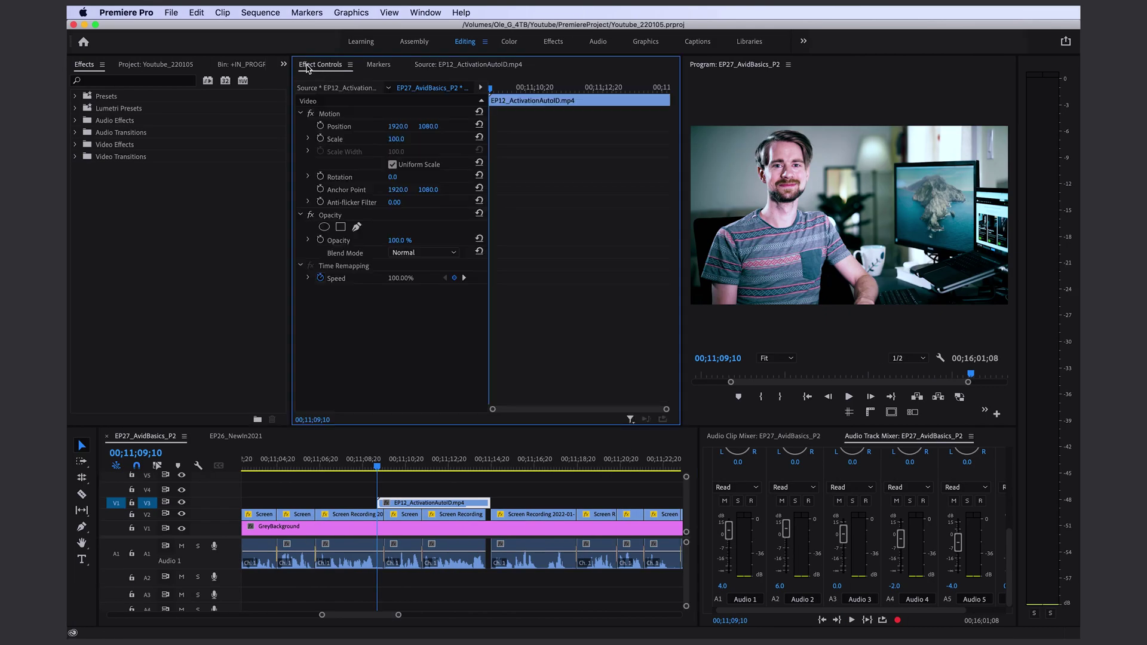
drag(392, 139, 442, 139)
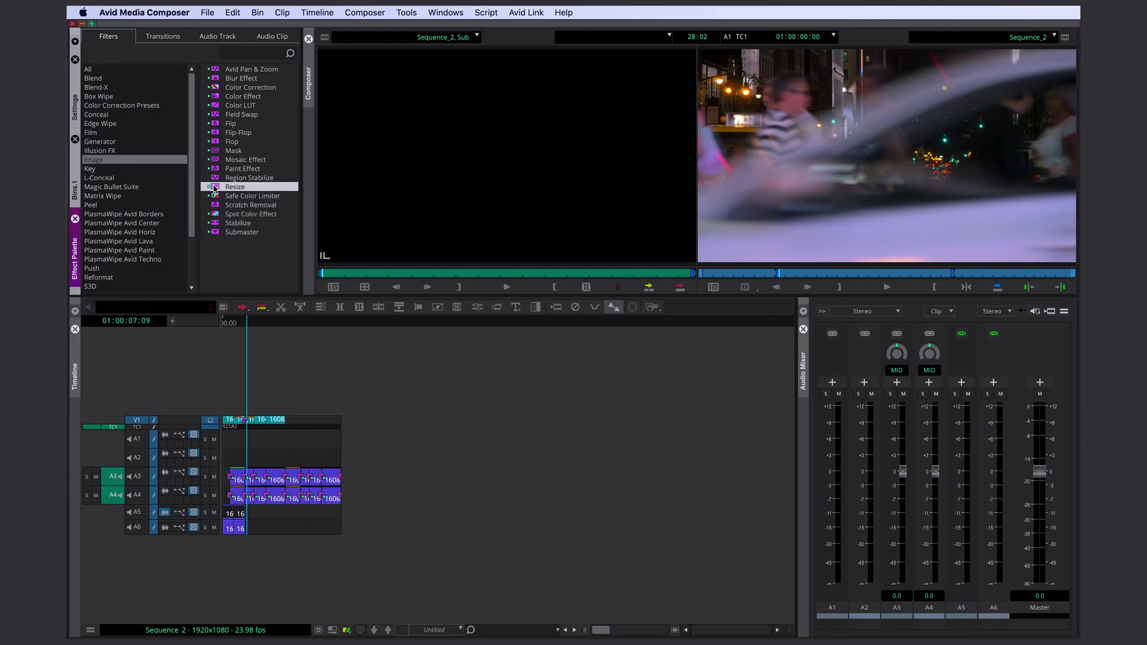
Back in Avid Media Composer, apply Resize to the last V1 shot and open it in the Effect Editor beside the record monitor.
drag(215, 187, 277, 419)
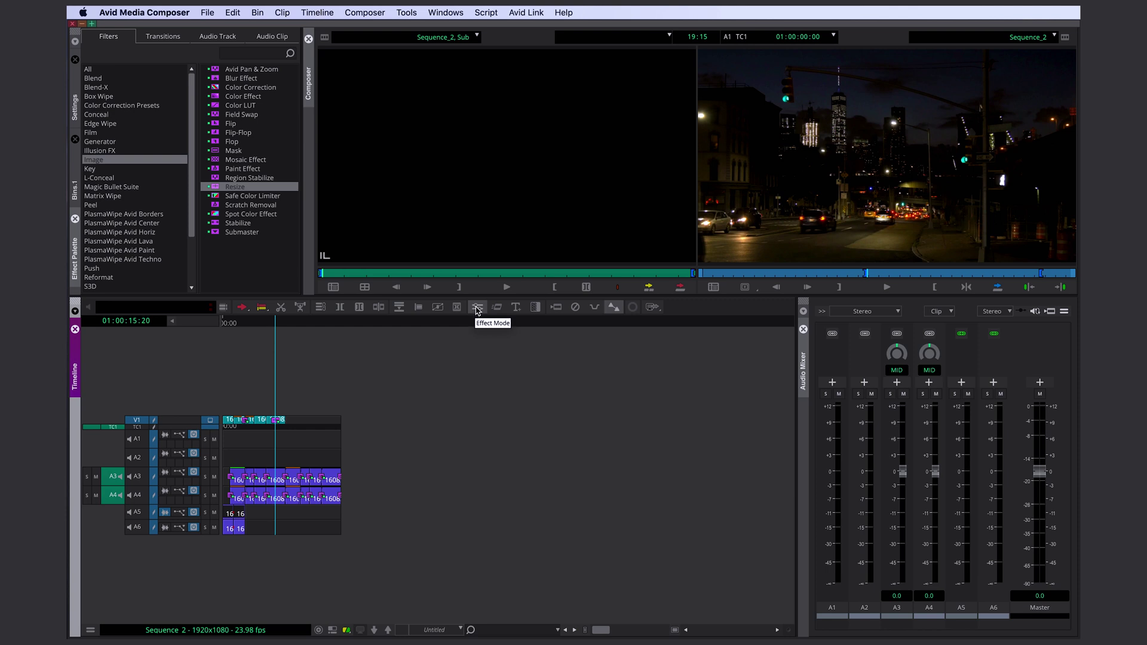
click(477, 309)
drag(830, 41, 393, 37)
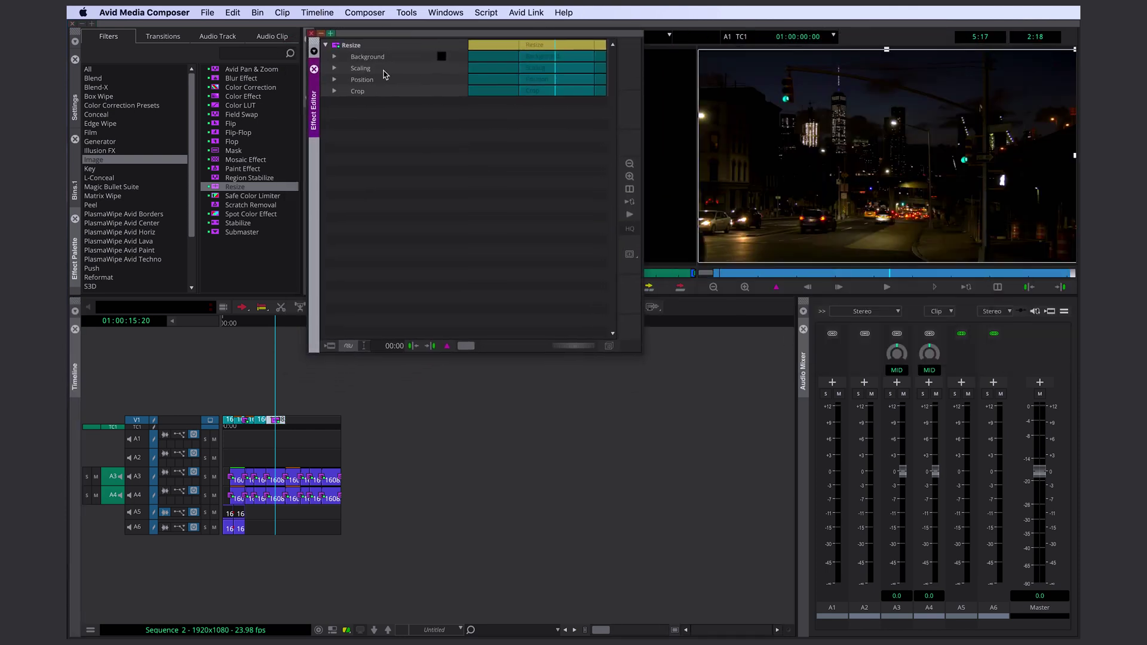
Set the Resize effect's fixed-aspect scaling to 166, Y position to 83 and top crop to 485.
click(334, 67)
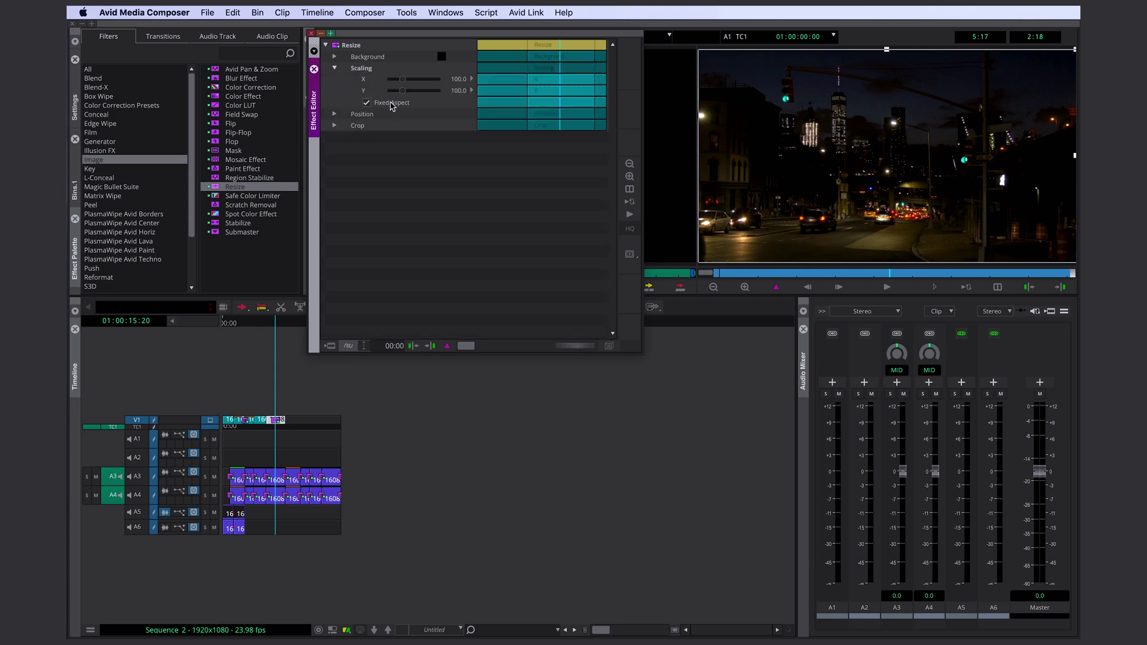
drag(404, 95, 412, 96)
click(335, 113)
drag(414, 137, 413, 160)
click(335, 149)
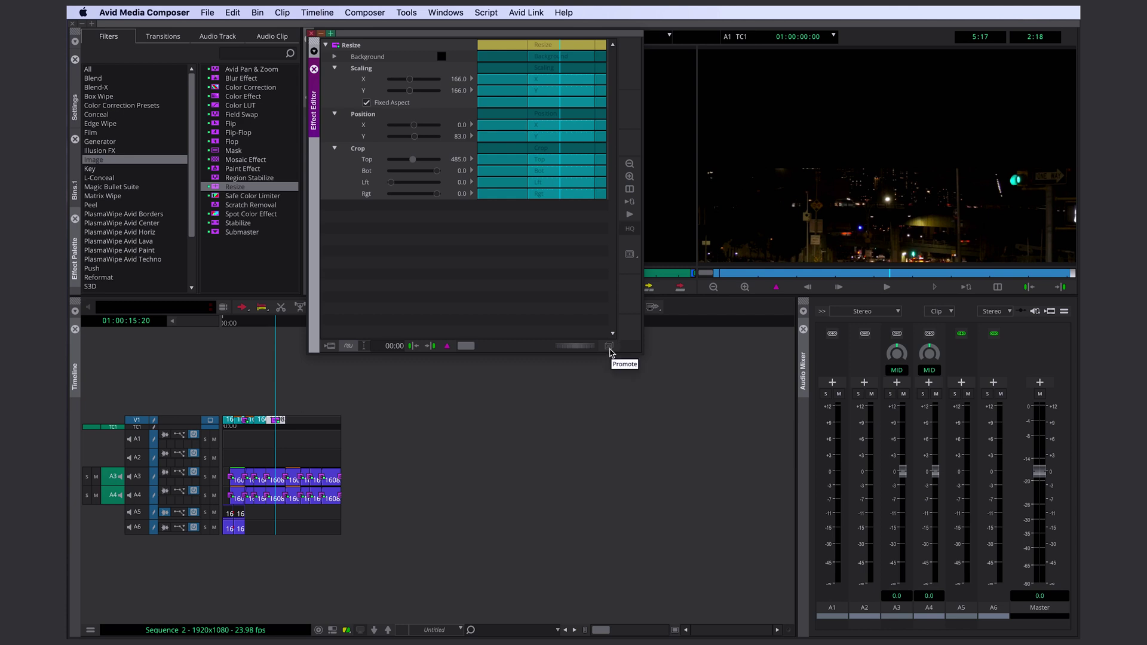
Promote the Resize effect to 3D Warp, enlarge the Effect Editor, and set the Z rotation to -60.
click(609, 347)
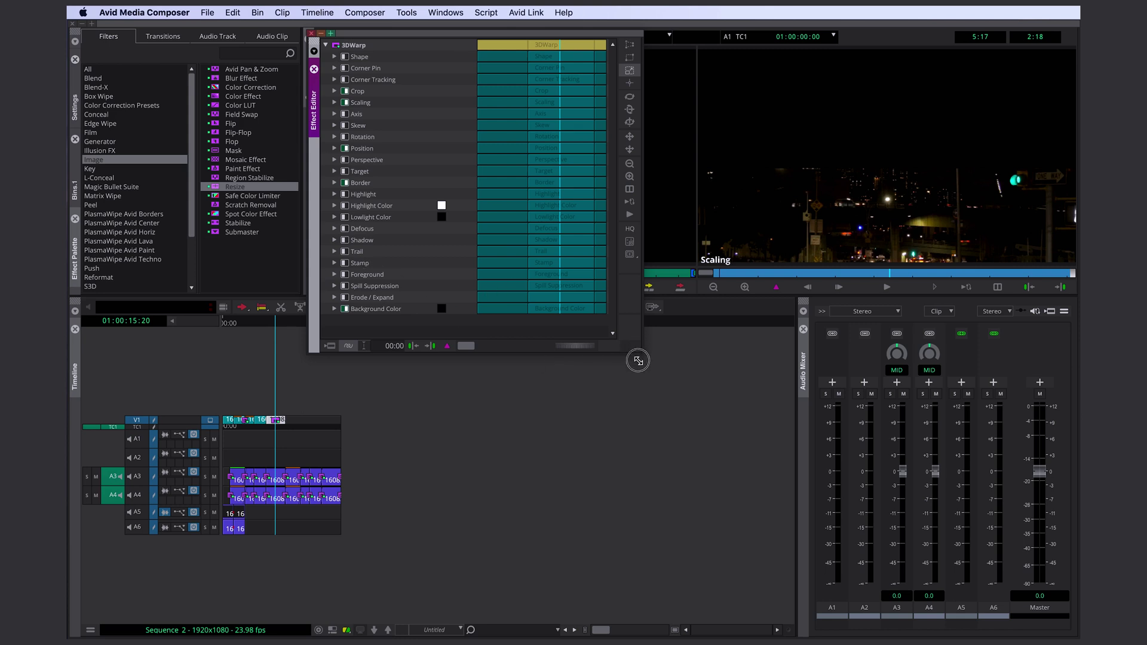
drag(641, 354, 643, 383)
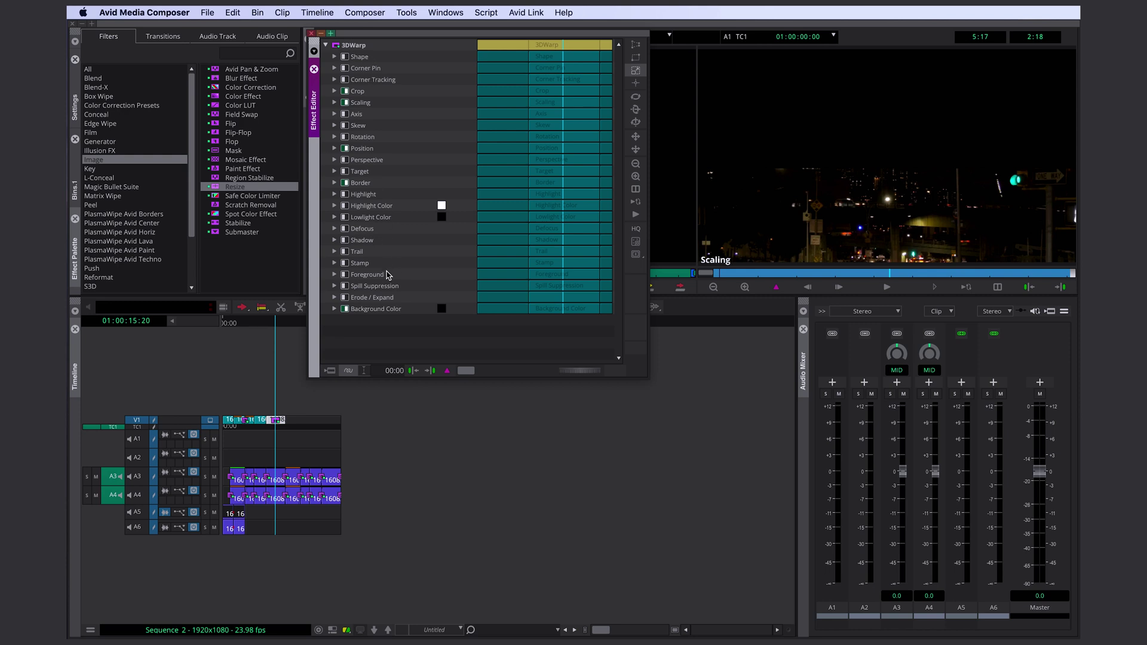
click(334, 113)
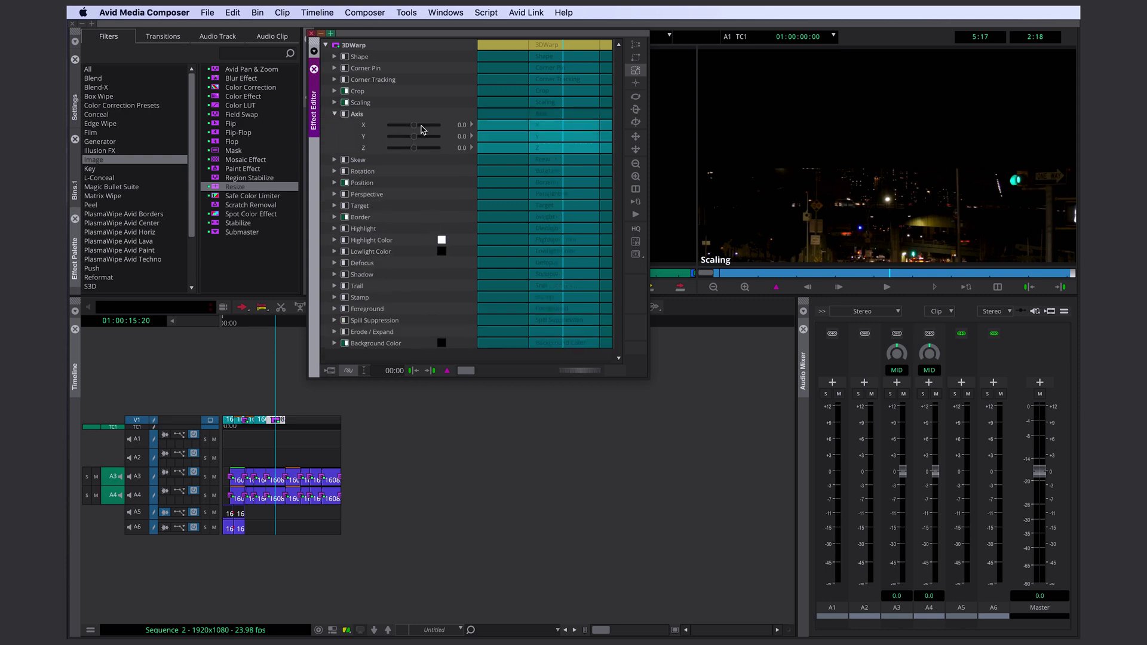
click(335, 137)
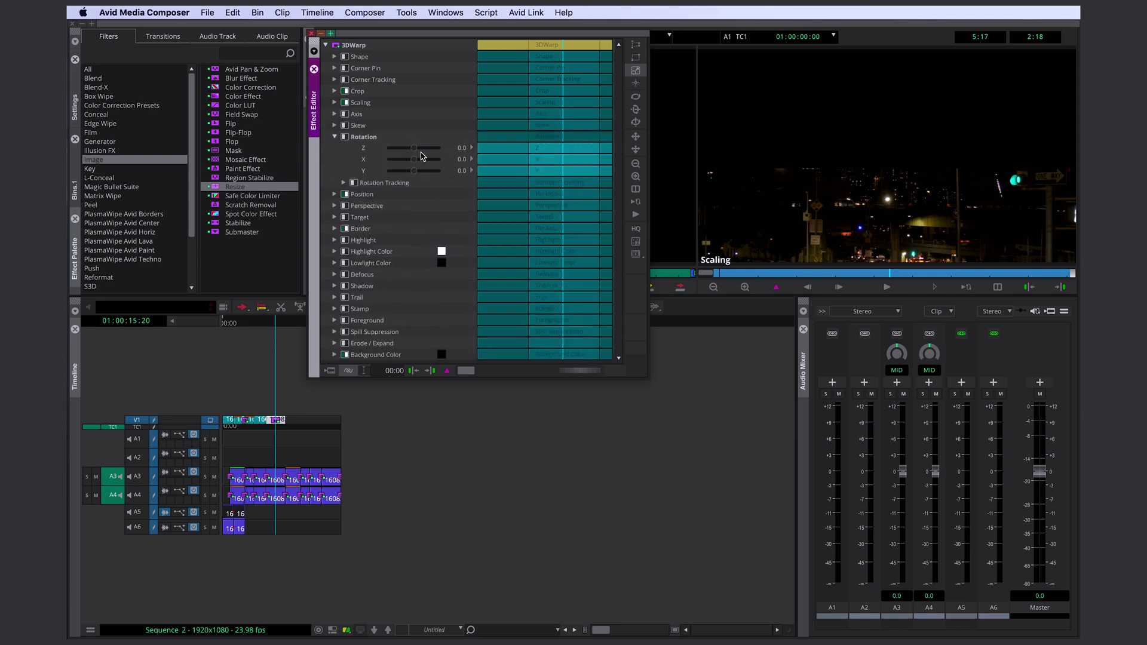
drag(414, 149, 417, 152)
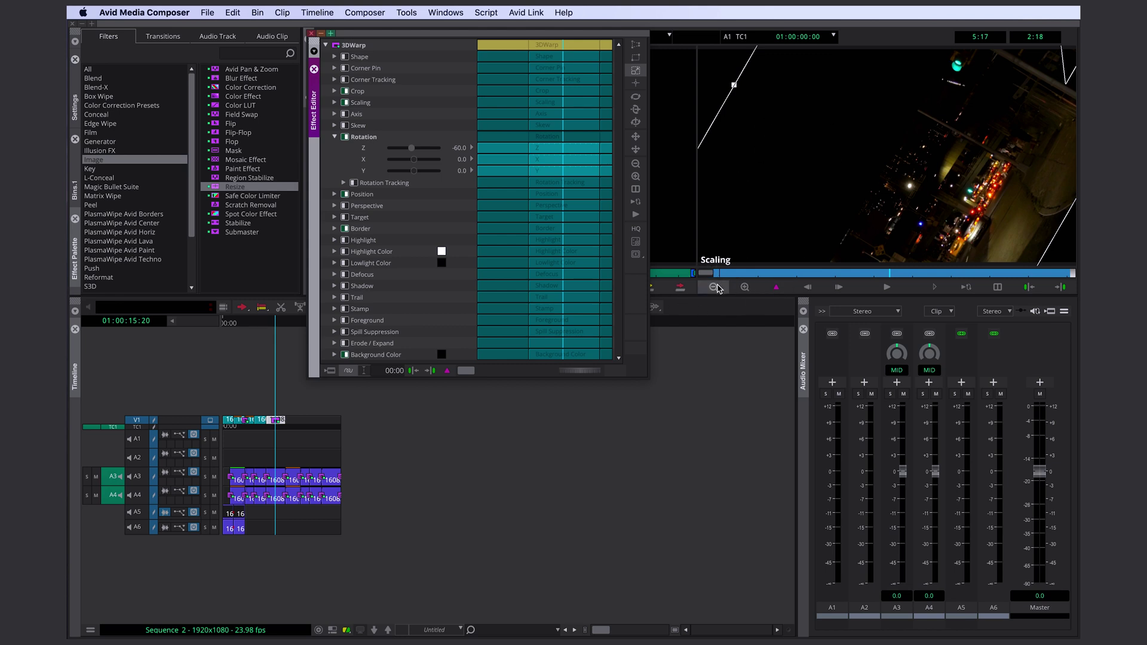
Reduce the effect preview to 50% and activate the 3D Warp's Corner Pin handles.
click(717, 289)
click(483, 312)
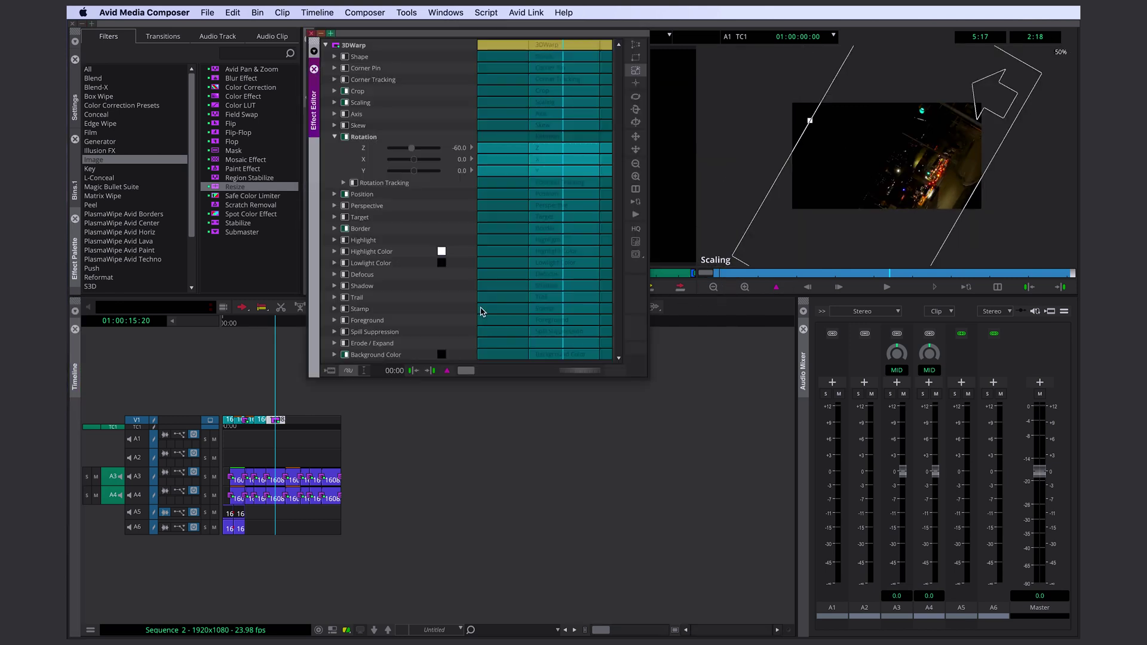
click(639, 45)
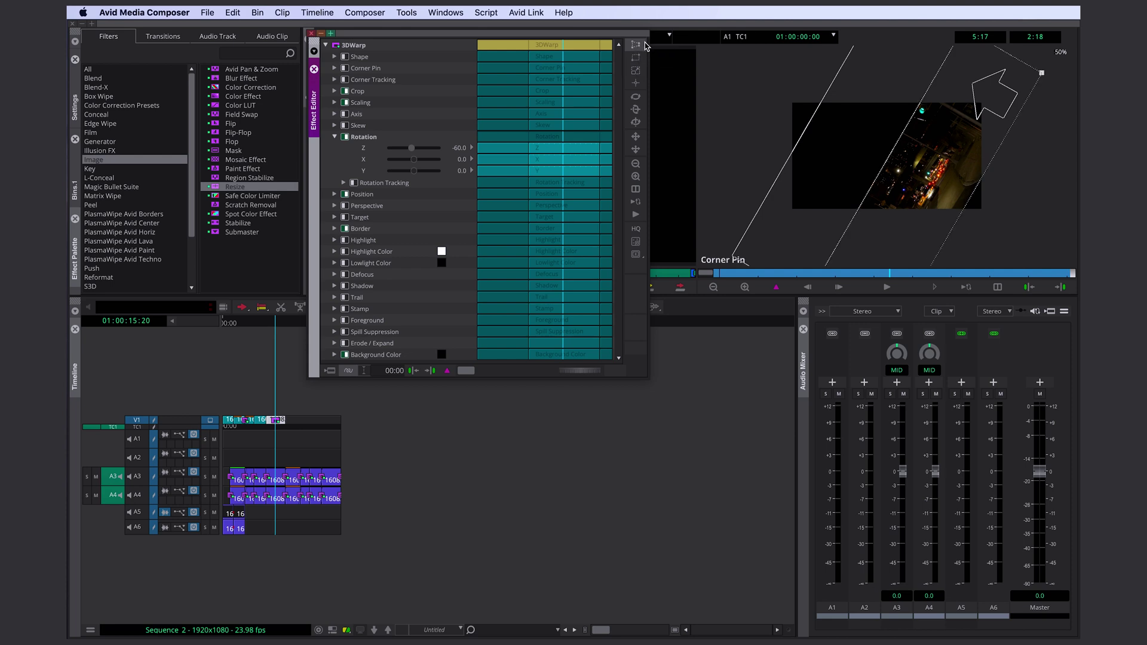
Pull the Corner Pin handle outside the frame inward to distort the rotated shot, check an earlier frame and close the Effect Editor.
drag(1042, 73, 963, 156)
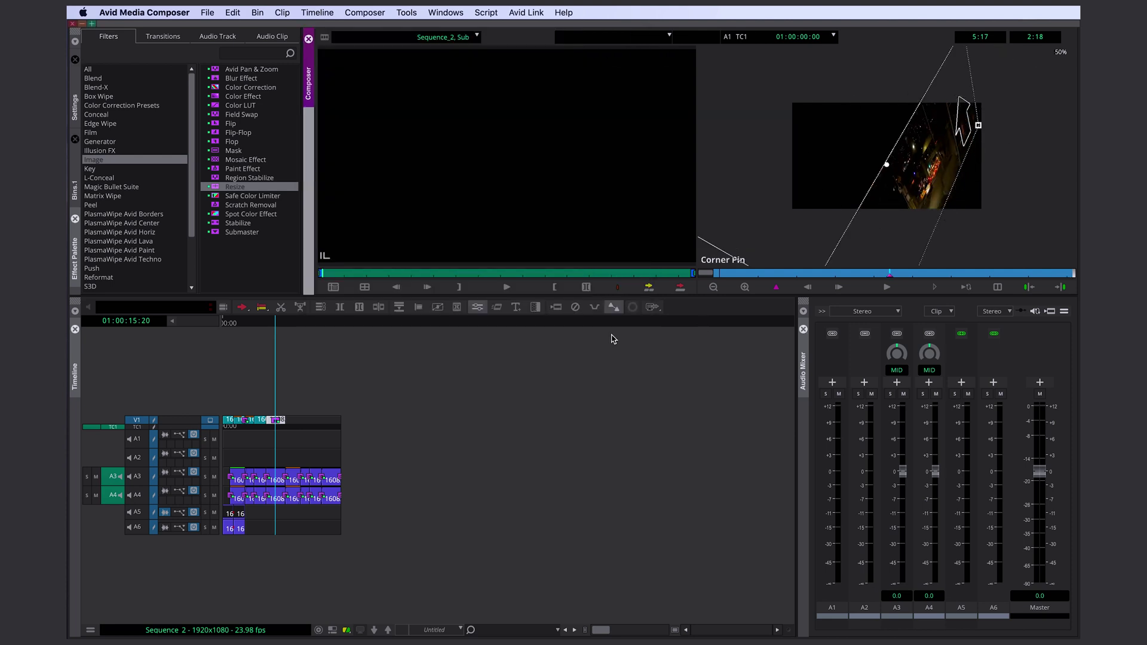
click(478, 308)
click(335, 321)
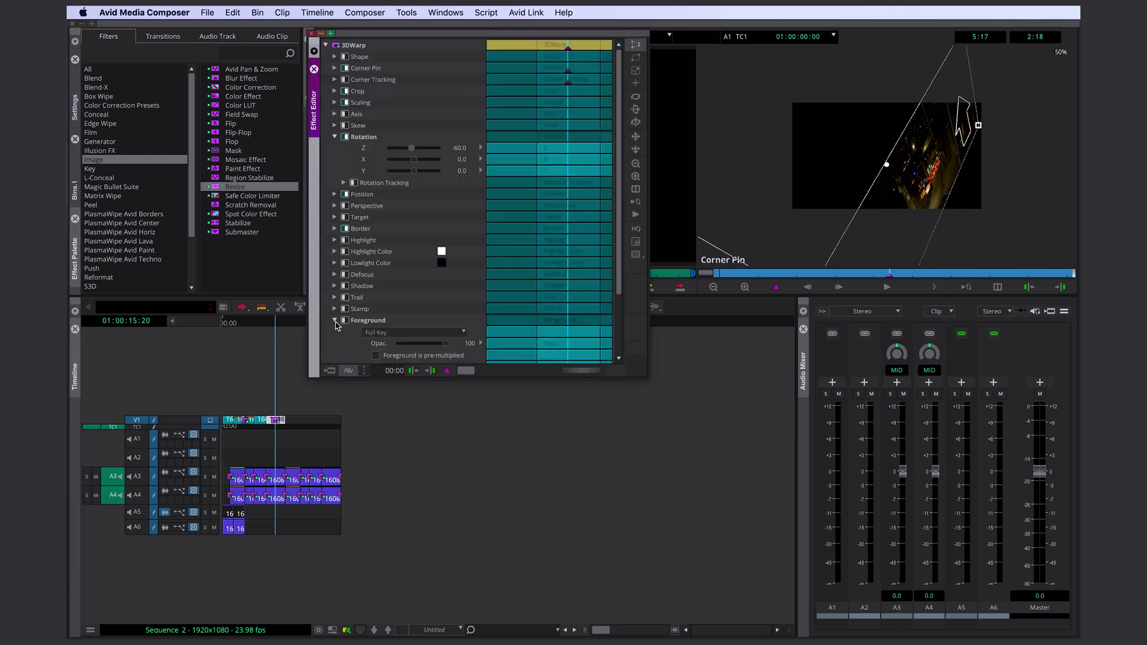
click(336, 321)
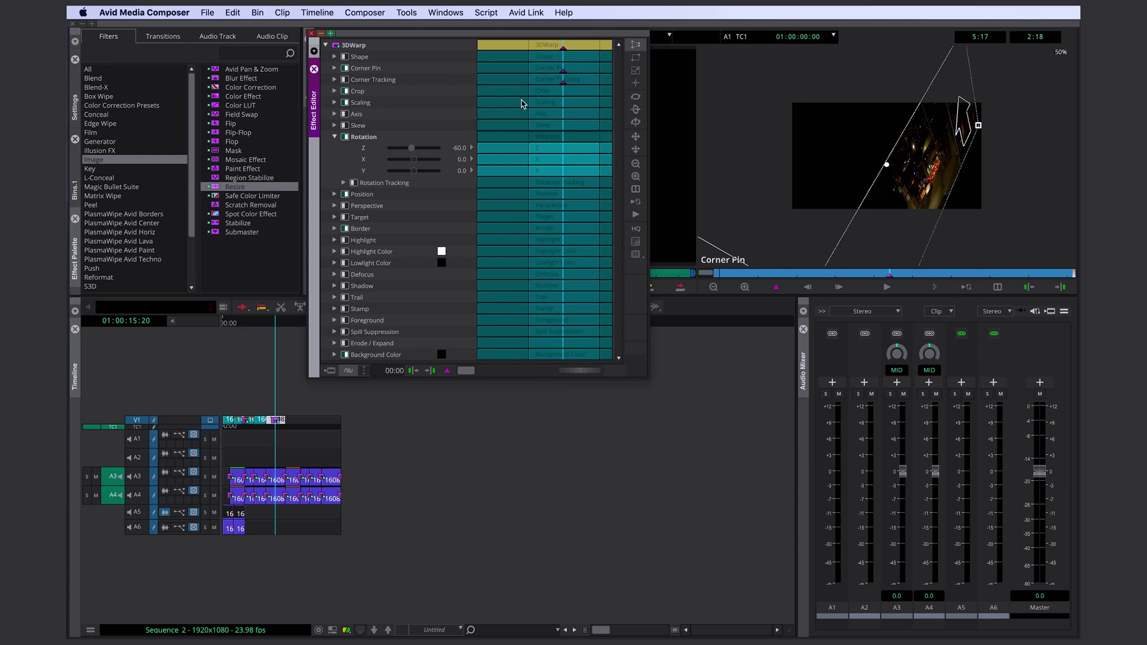
mouse_move(568, 113)
mouse_down()
mouse_move(584, 108)
mouse_move(553, 102)
mouse_up()
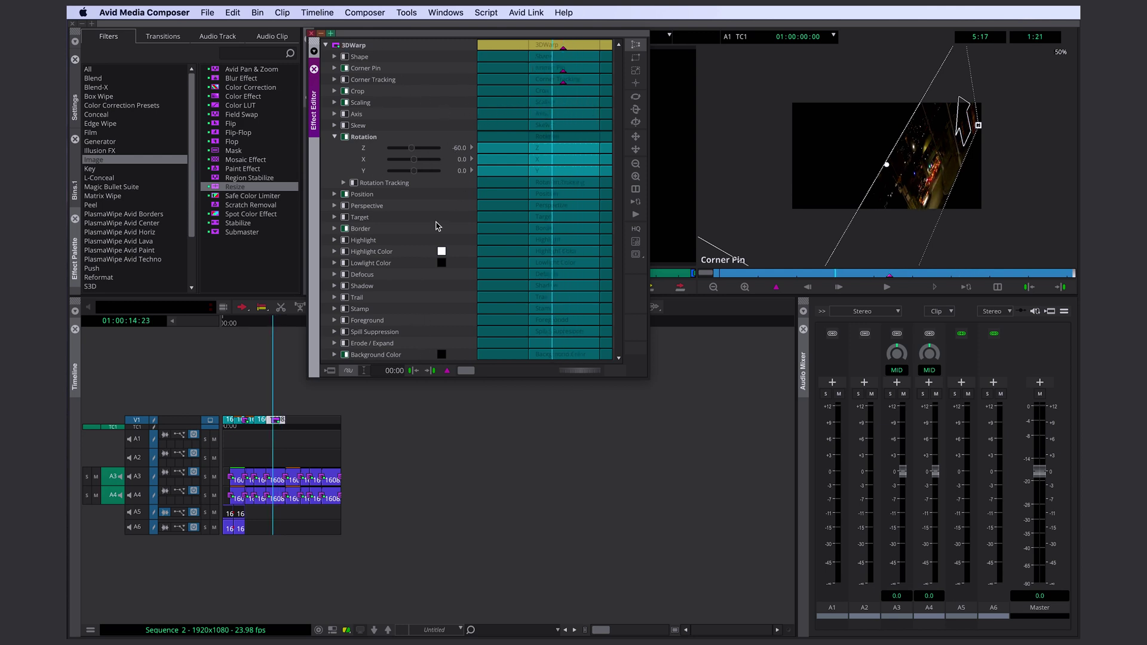
click(311, 33)
click(273, 472)
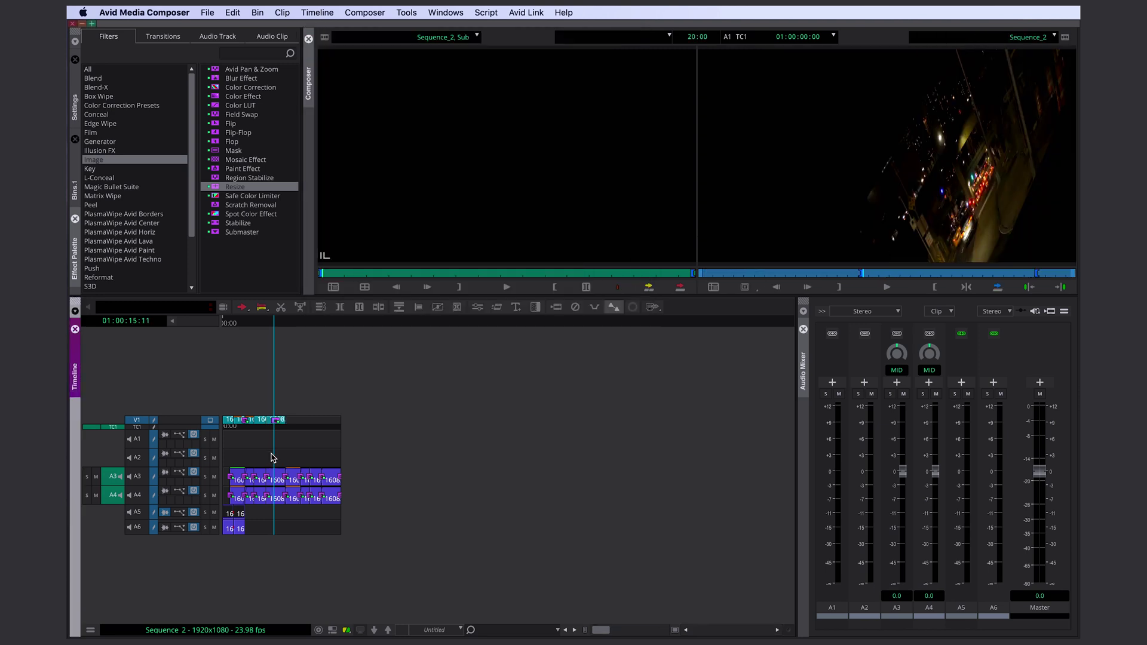
Add video tracks V2 and V3 and mark the duration of the night traffic shot with only V1 enabled.
key(super+y)
key(super+y)
click(260, 447)
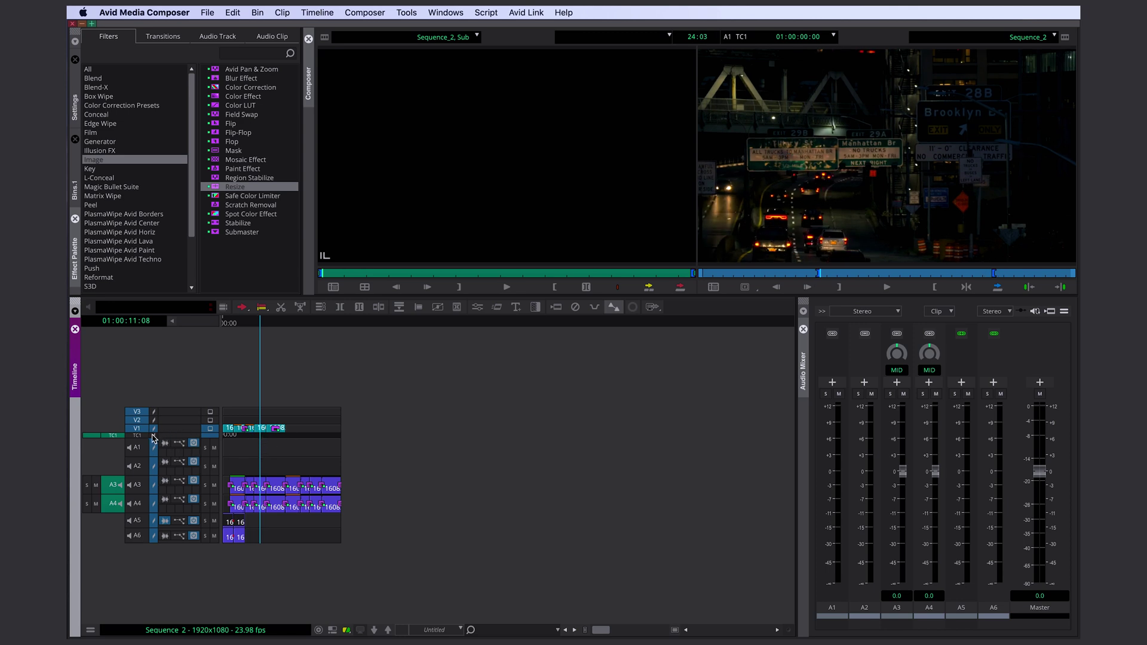
click(153, 436)
key(shift+super+a)
click(140, 435)
key(t)
click(137, 429)
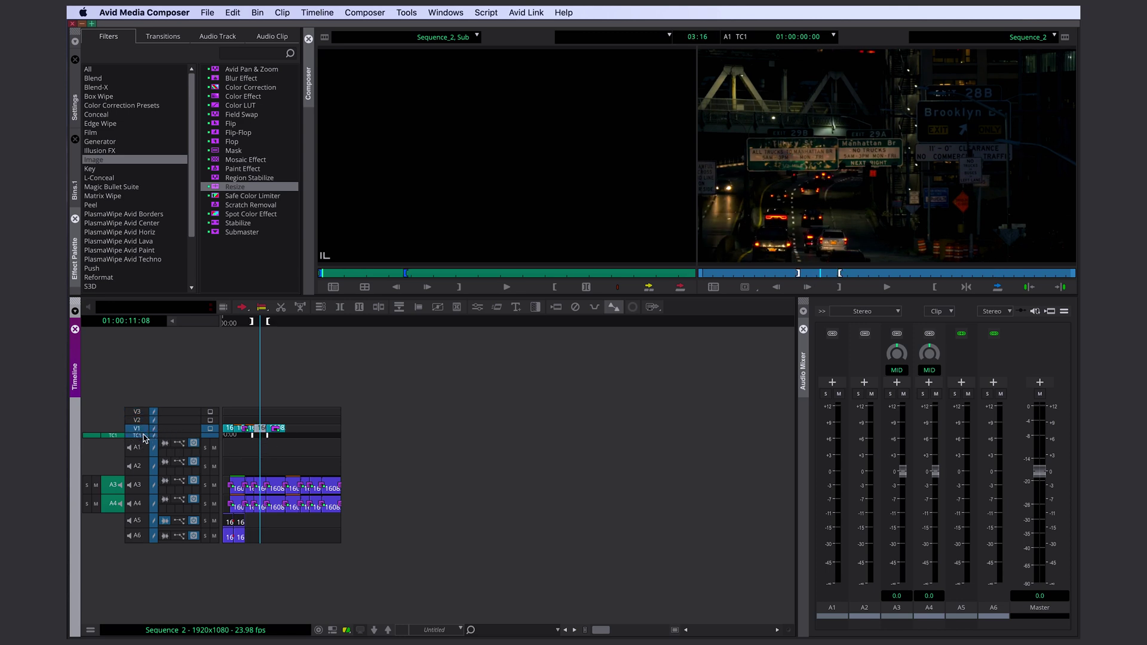
Copy the marked traffic shot to the source monitor and overwrite it onto V1 in the empty area after the last shot.
key(alt+c)
click(306, 440)
key(g)
key(b)
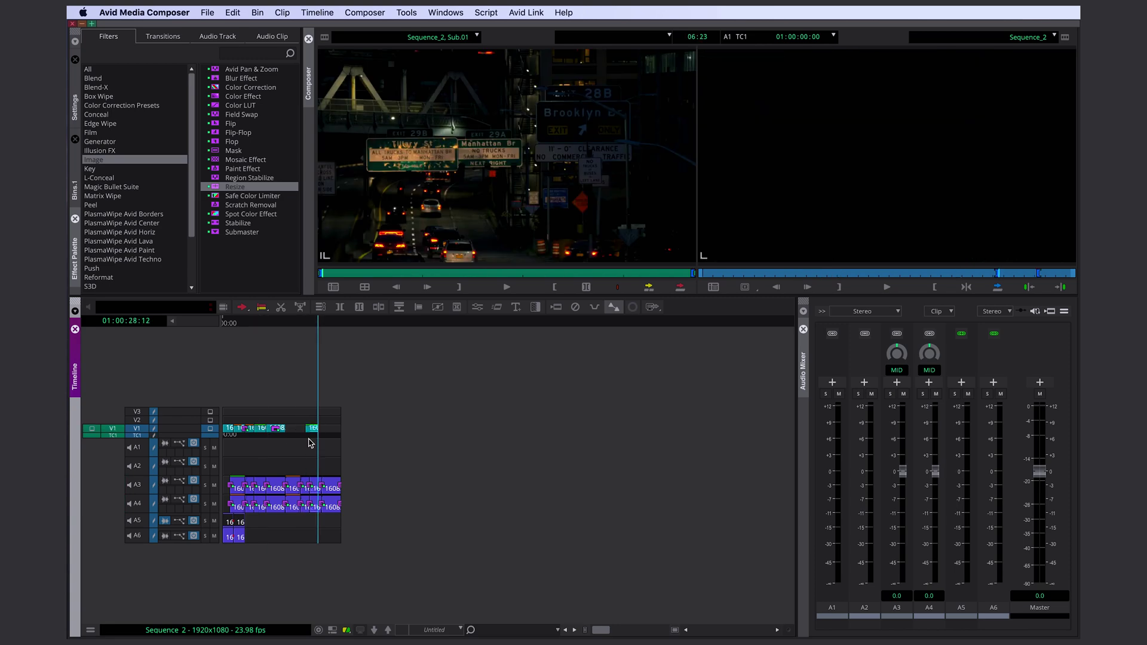
Copy the opening train shot to the source monitor and overwrite it onto V2 directly above the copied traffic shot.
click(231, 449)
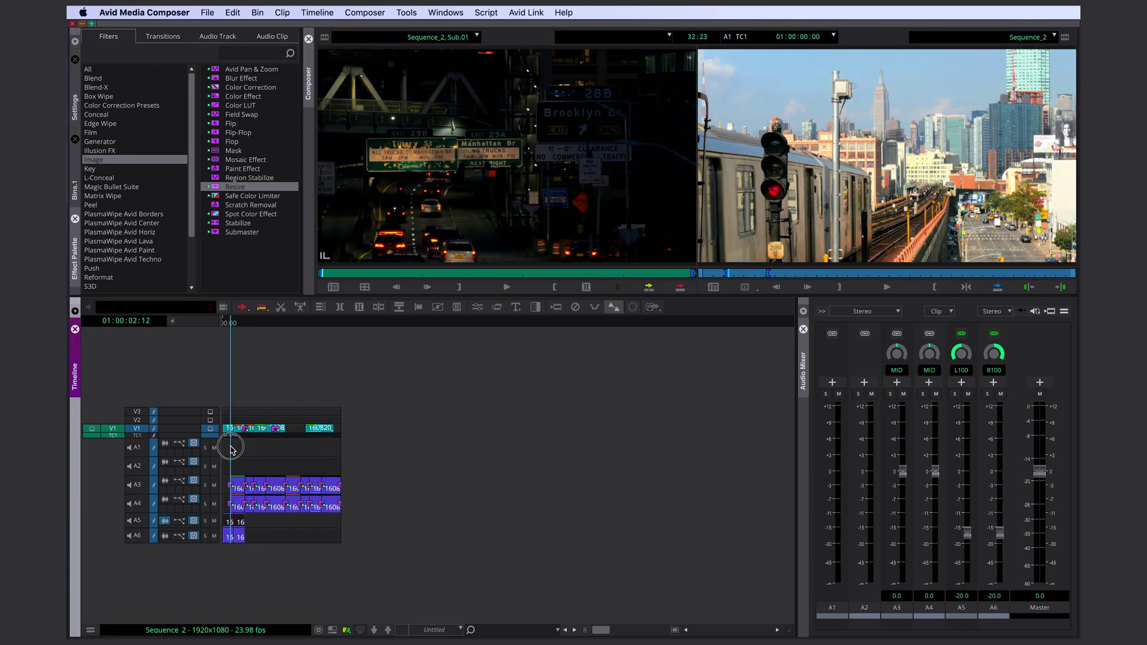
drag(231, 447, 228, 448)
key(t)
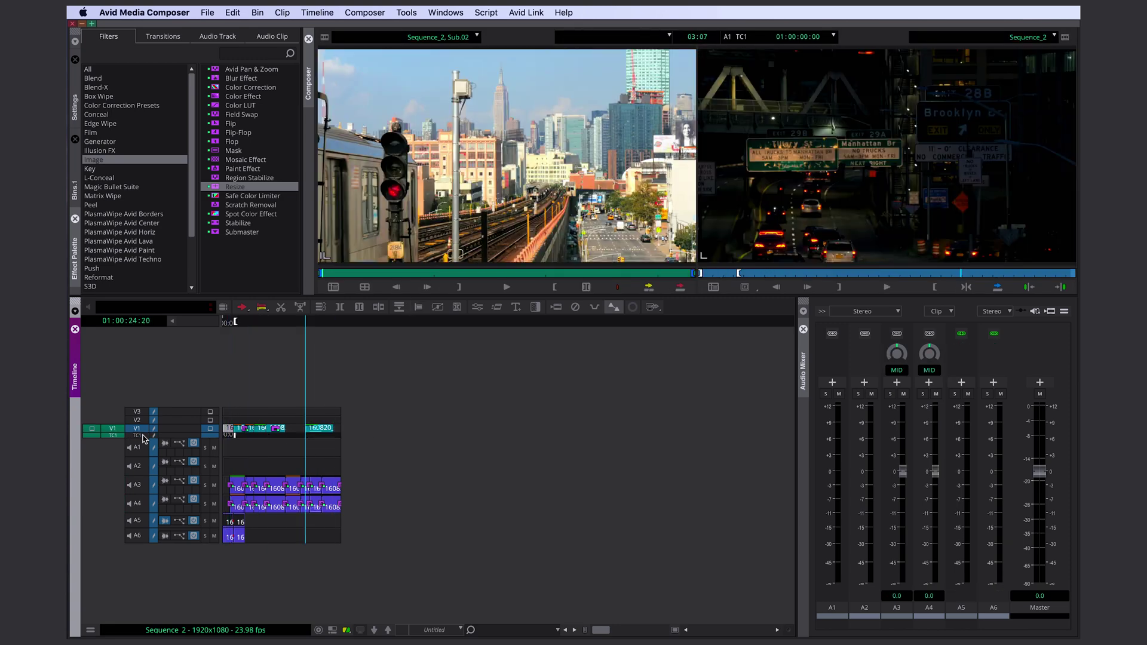
key(super+z)
click(138, 421)
key(g)
key(b)
drag(317, 420, 336, 432)
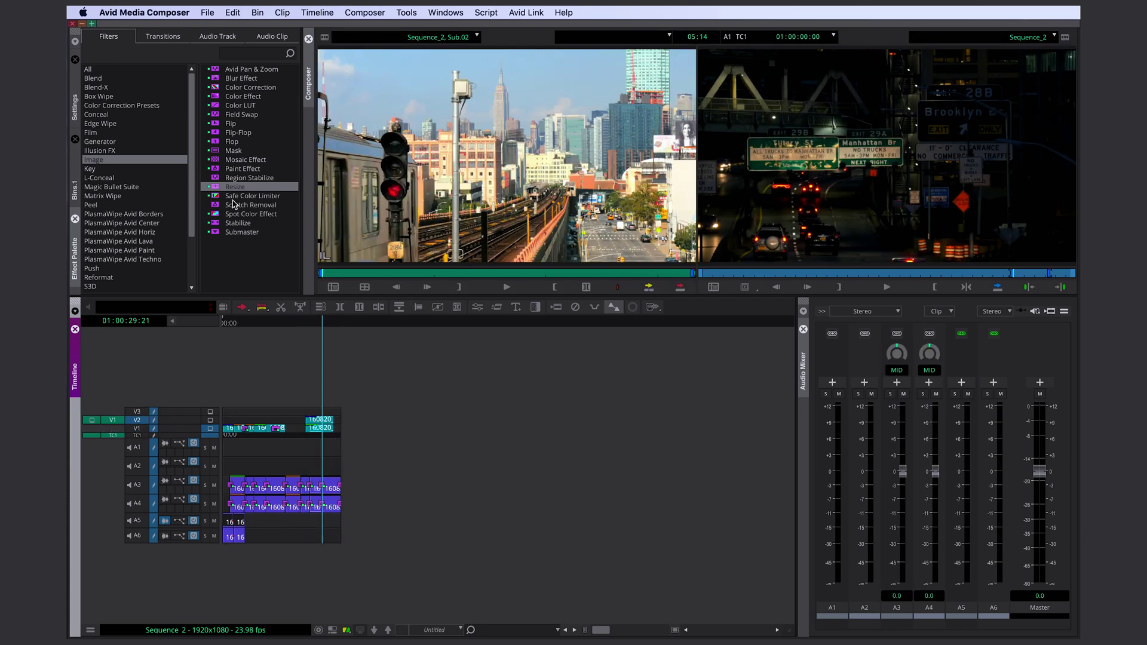
Apply Resize to the V2 train shot with the right crop at -485 and the background luminance at 255.
drag(235, 187, 324, 421)
drag(437, 193, 418, 209)
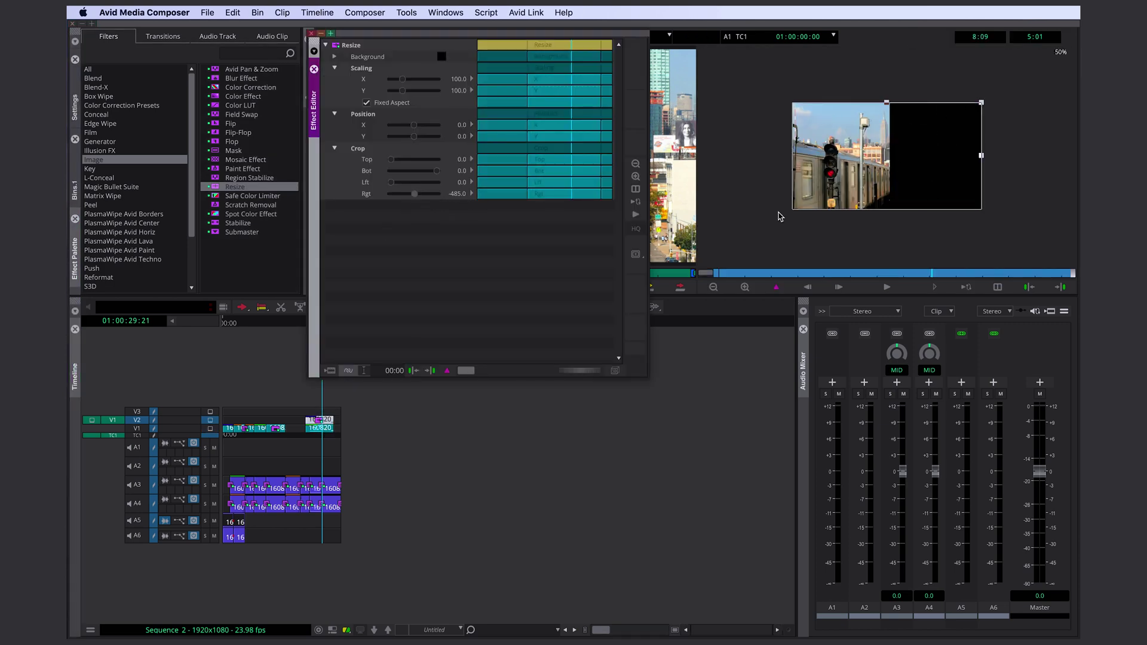
click(335, 56)
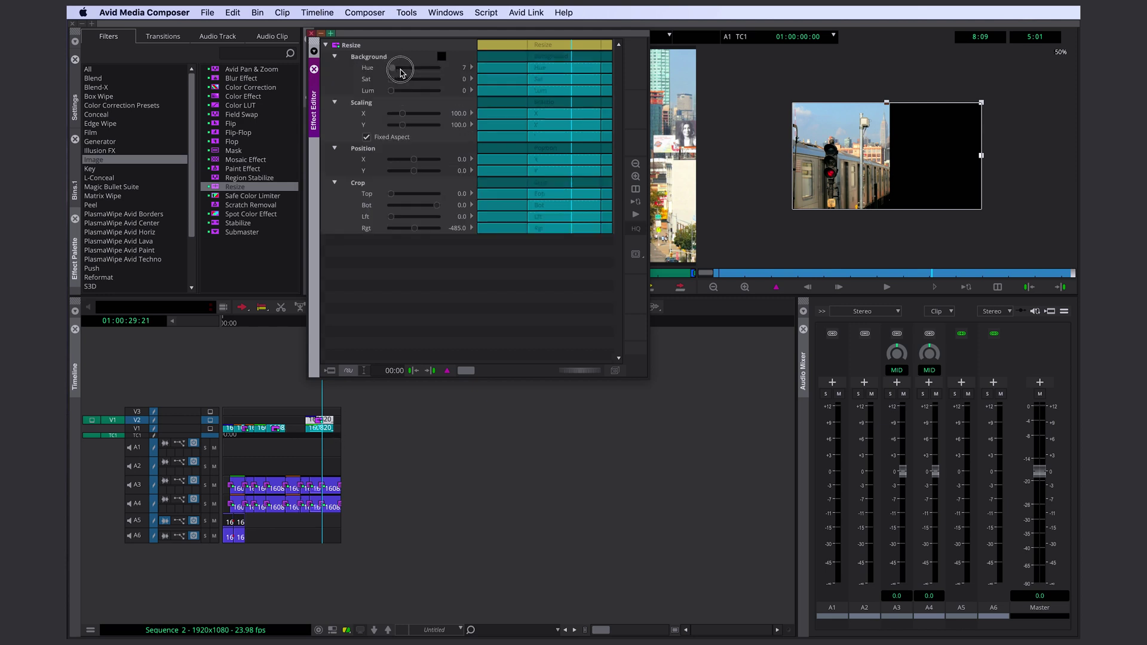
drag(391, 90, 505, 96)
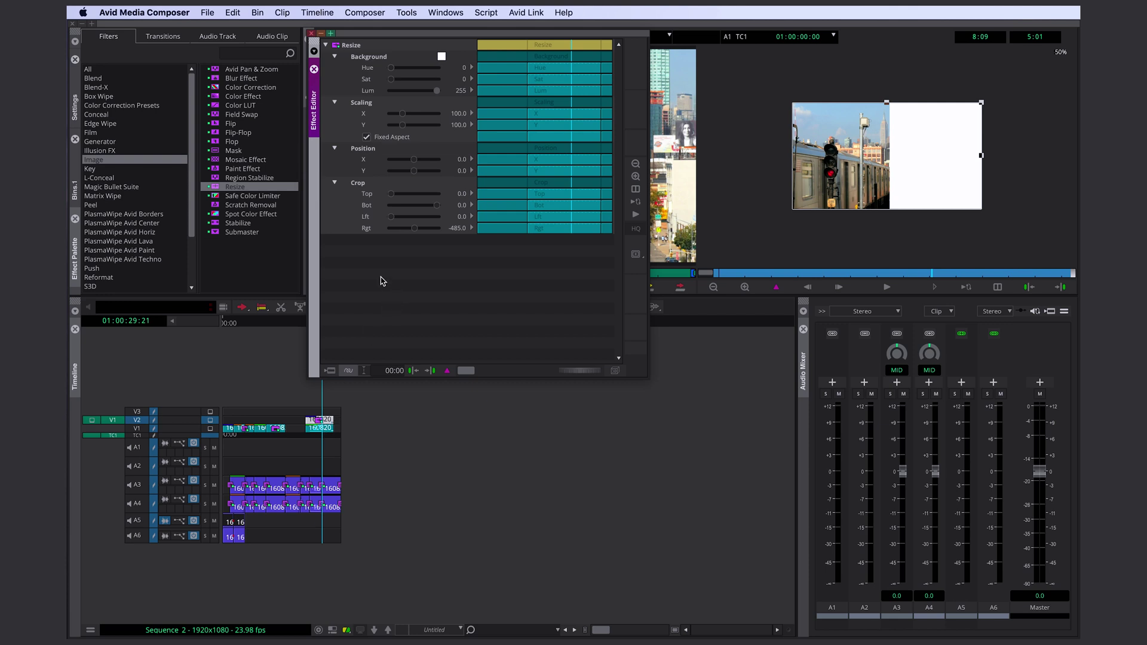
Promote the Resize effect to 3D Warp, disable its Background Color and set the right crop to -83.
click(616, 372)
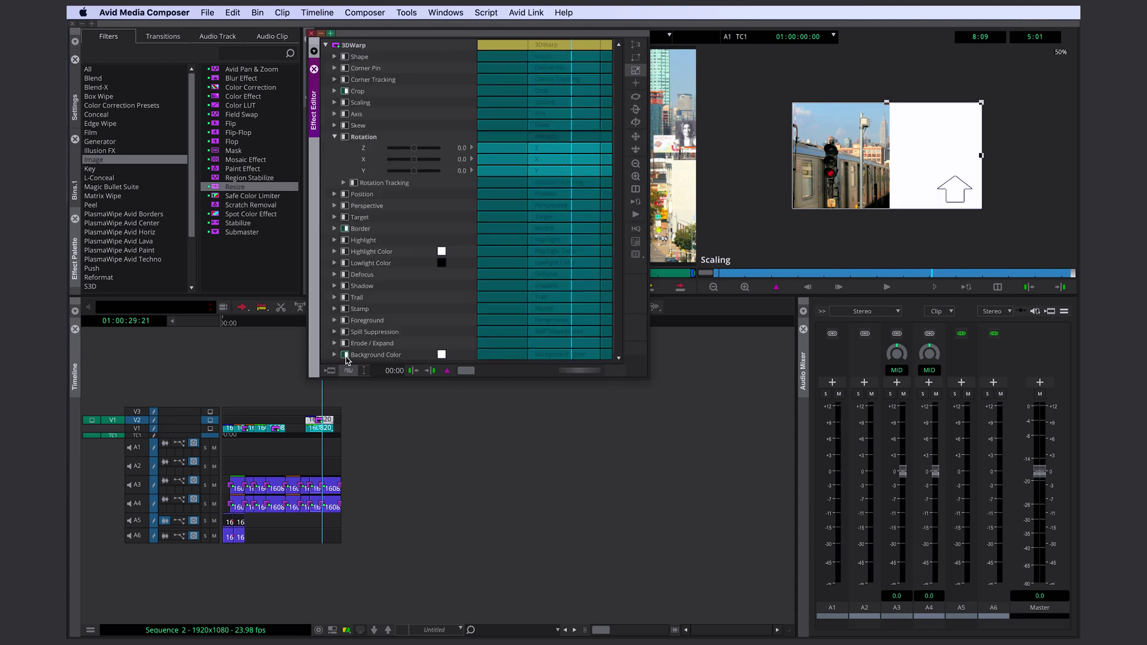
click(345, 356)
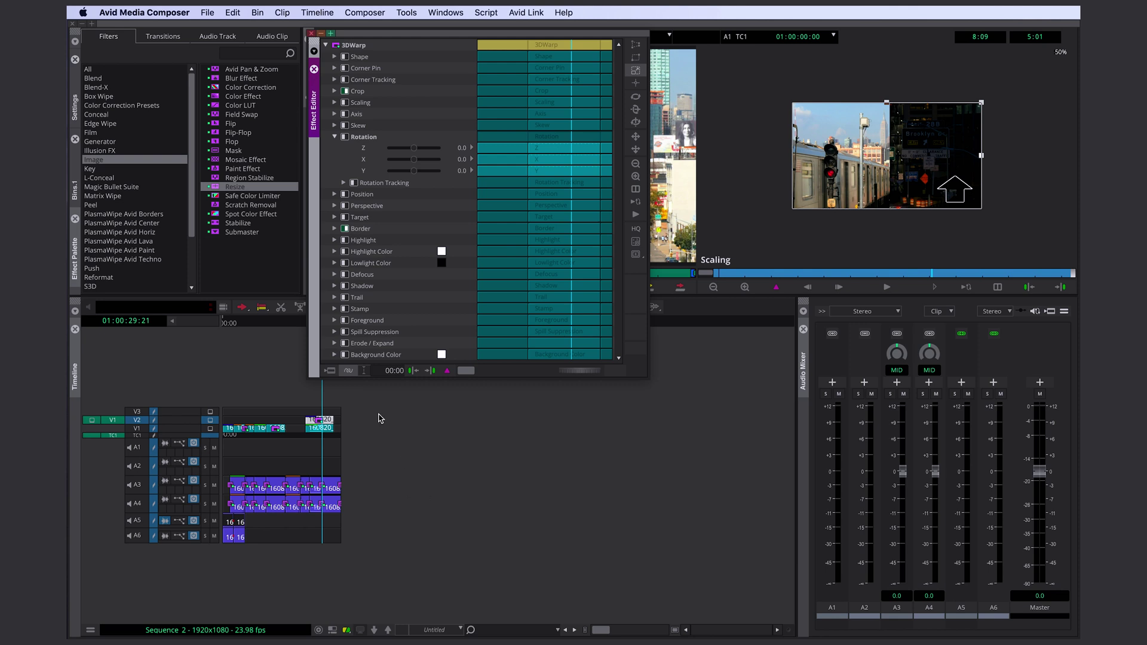
click(335, 91)
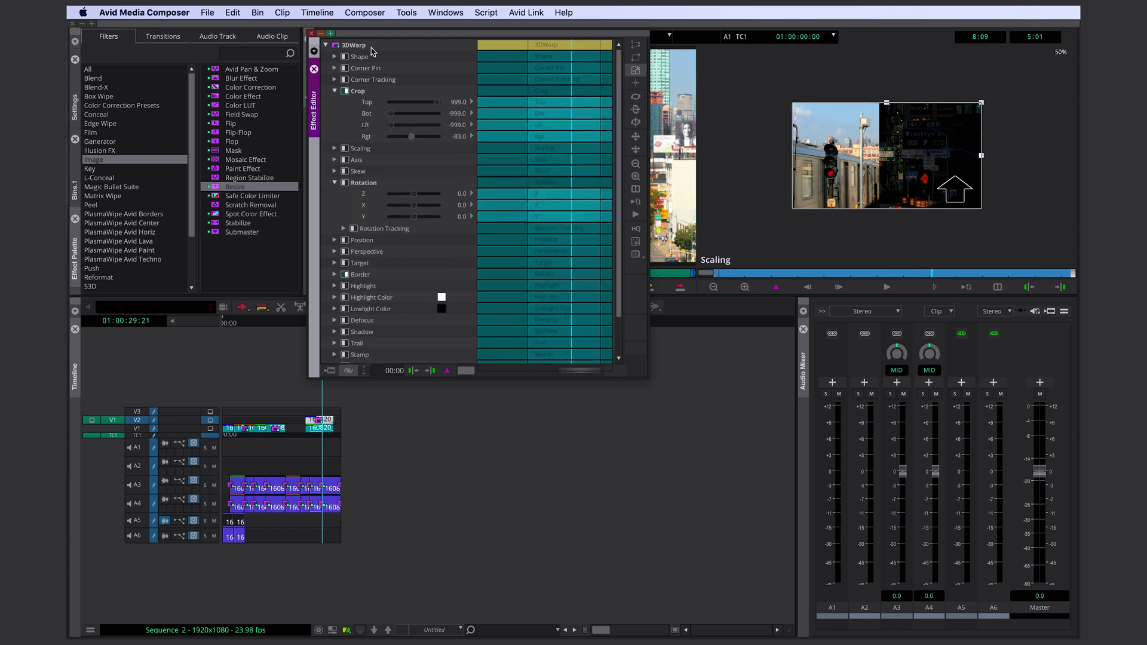
click(311, 34)
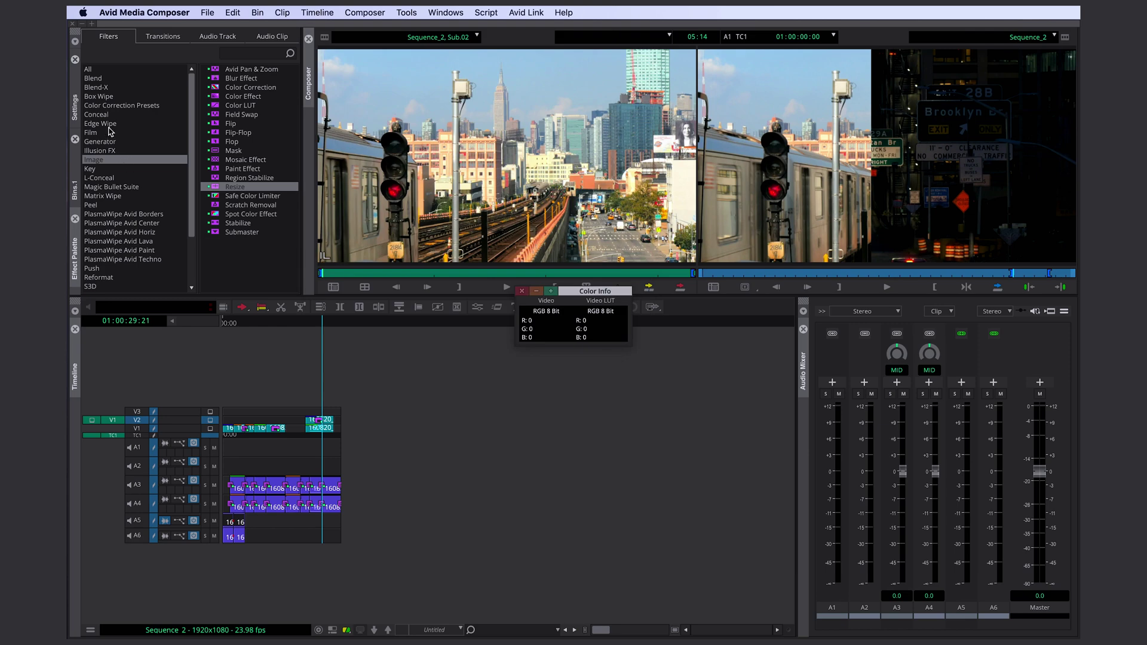
Step into the V2 shot's 3D Warp and apply the Superimpose blend effect to the nested train clip on V2.
click(137, 79)
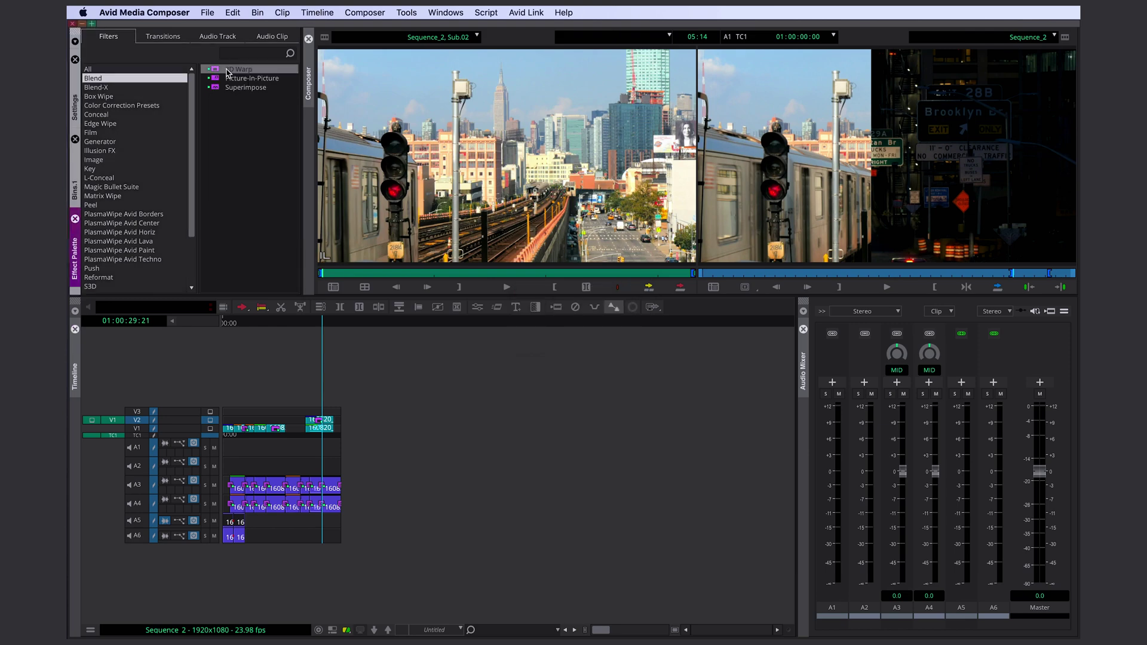
drag(322, 425, 317, 425)
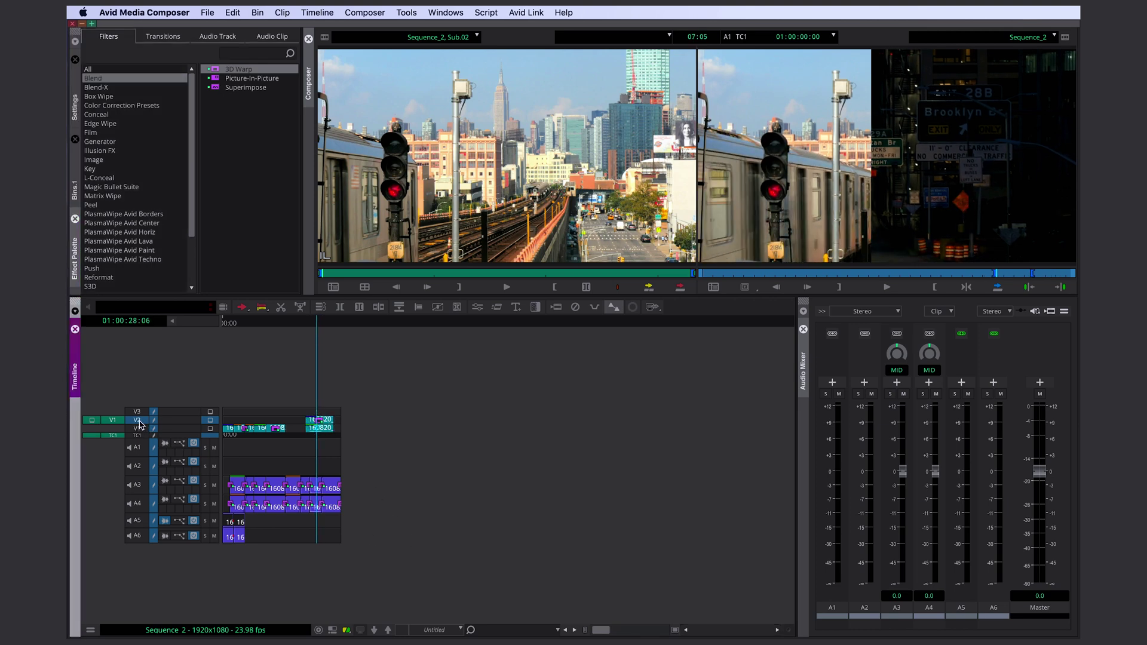
click(375, 630)
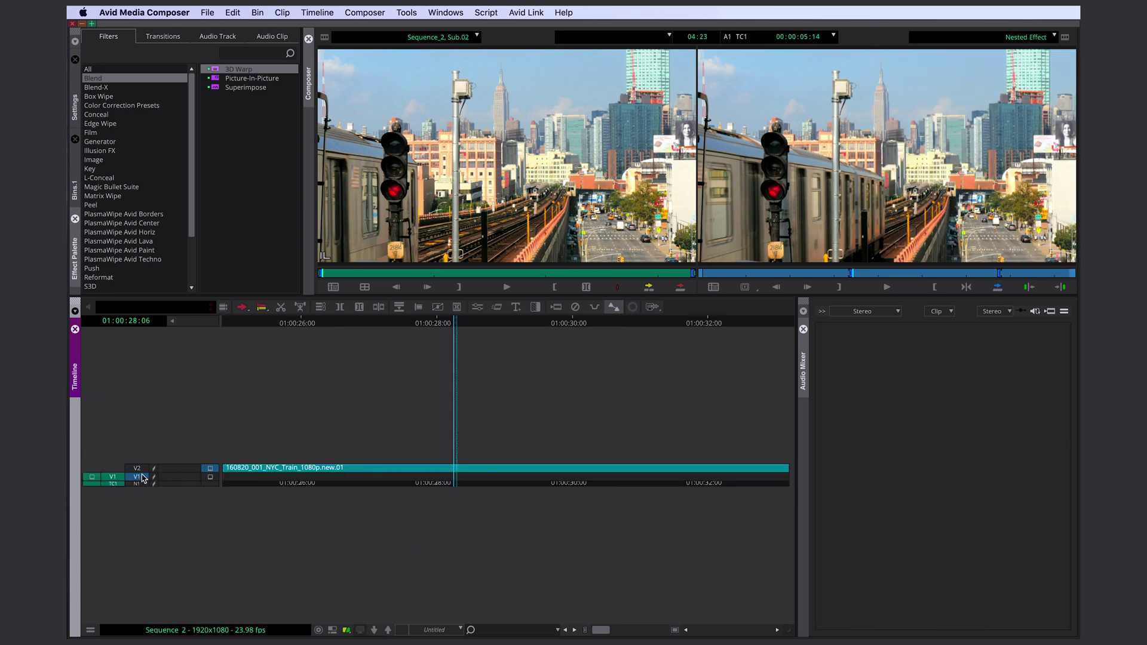
drag(143, 478, 137, 468)
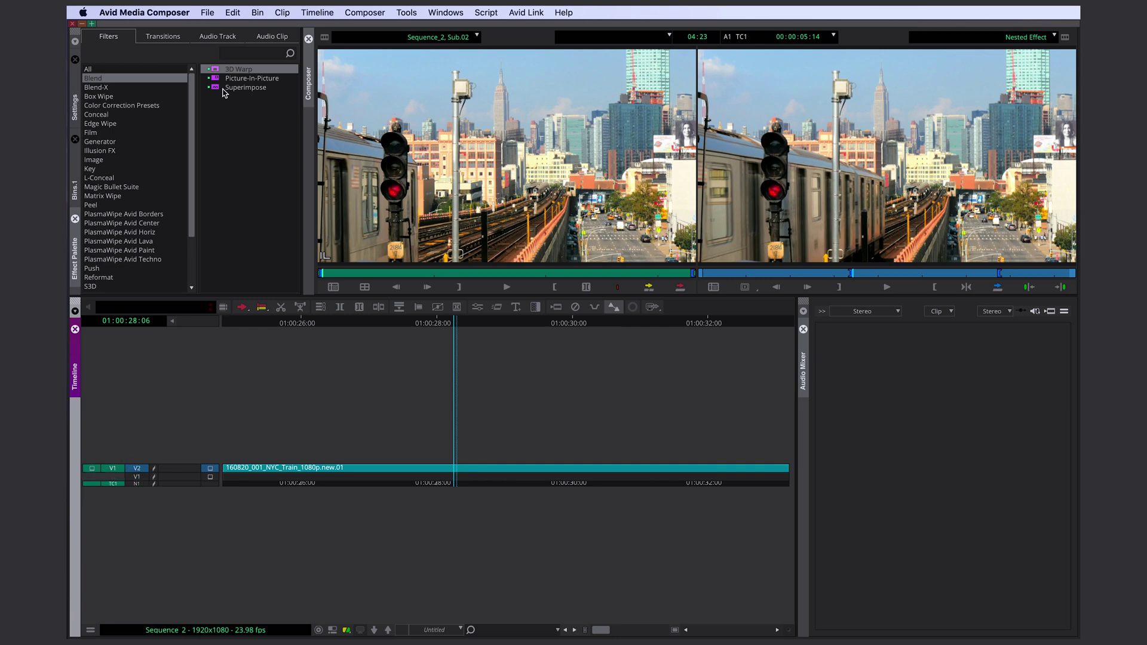
drag(223, 90, 428, 472)
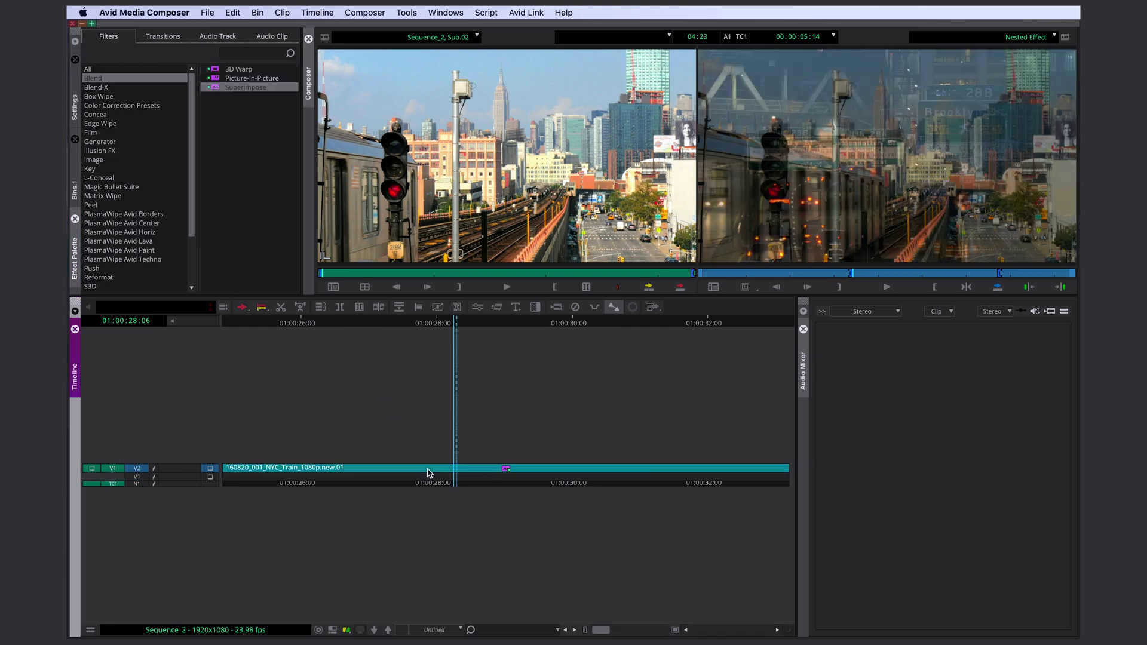
Set the nested Superimpose effect's foreground opacity to 35 and close the Effect Editor.
key(shift+F8)
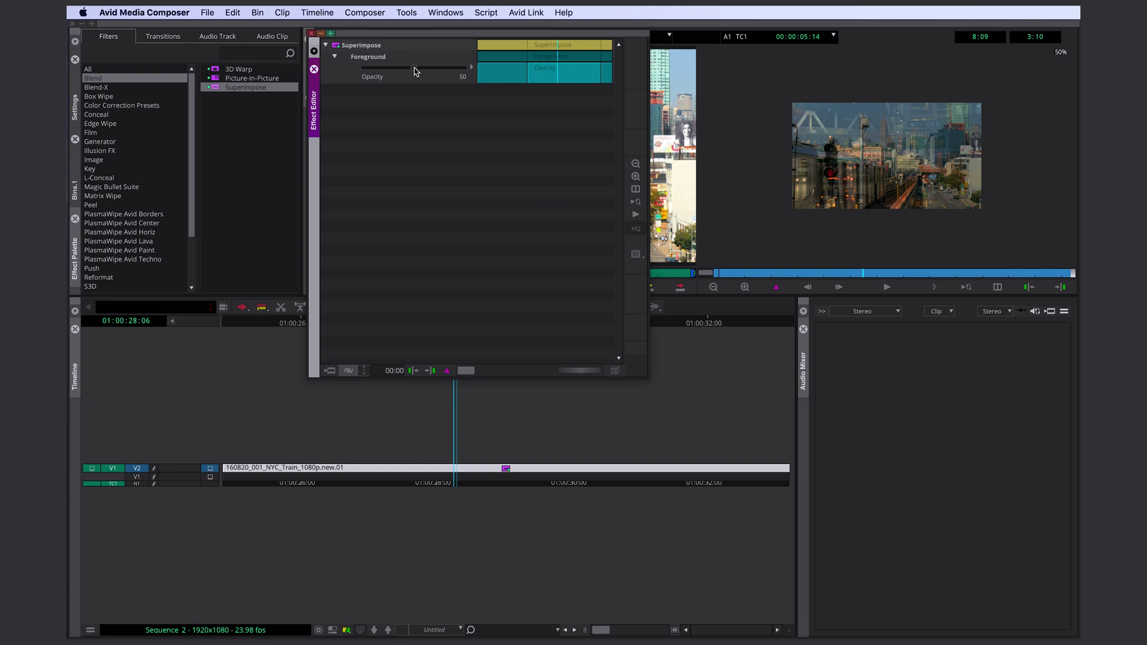
drag(416, 71, 400, 133)
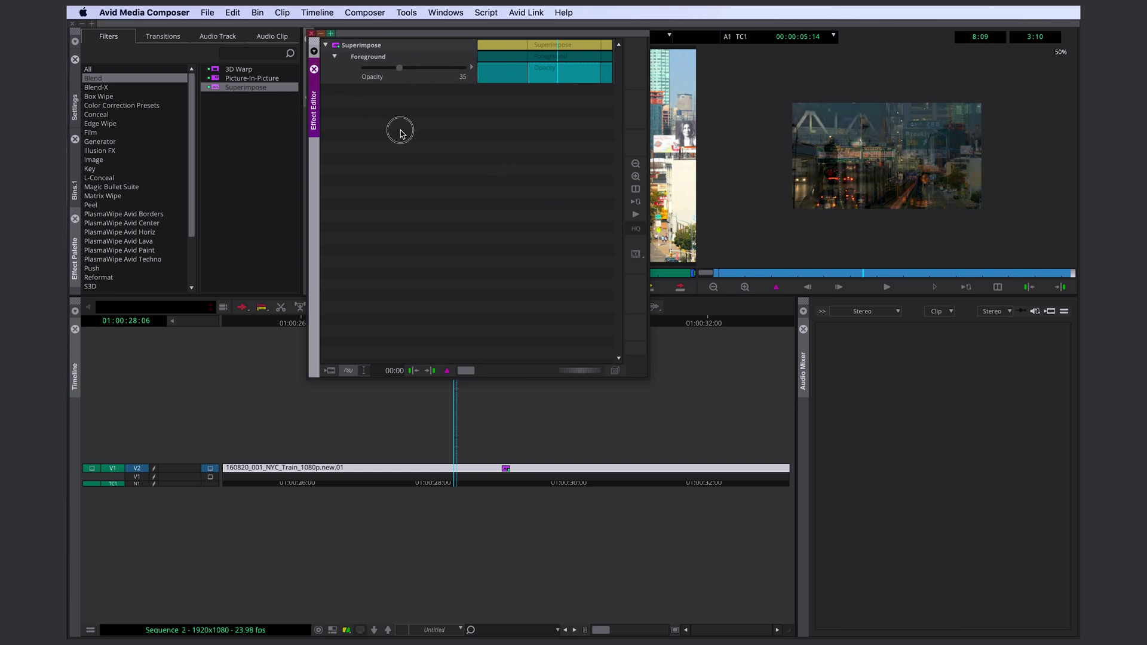
click(311, 33)
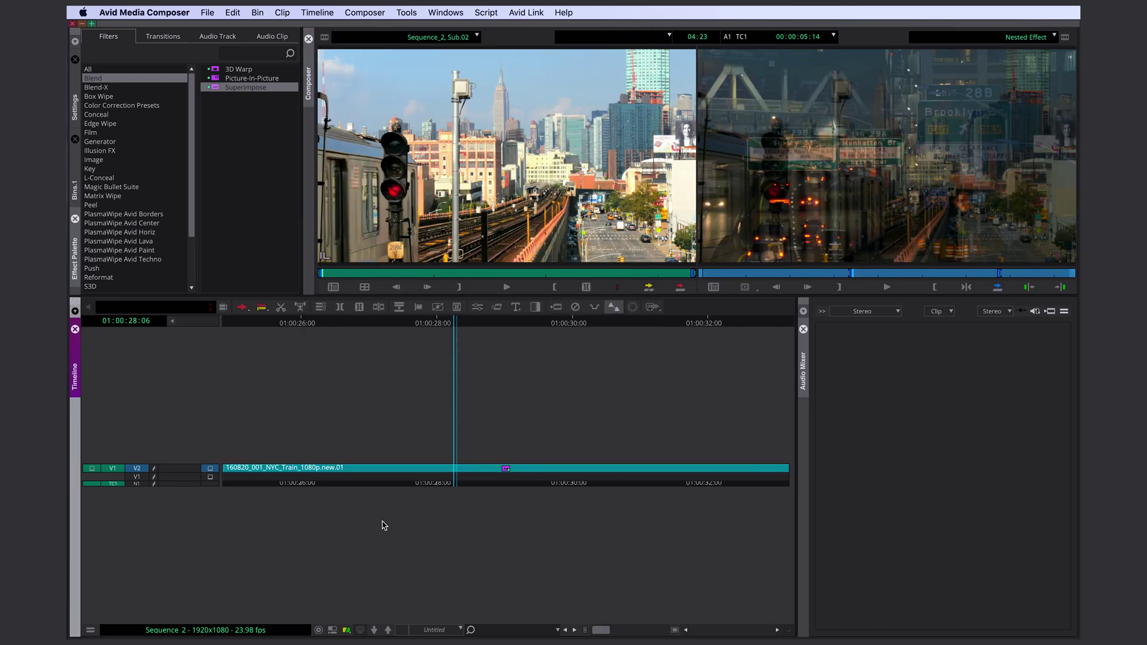
Step out of the nest and inspect the V2 shot's outer 3D Warp parameters in the Effect Editor.
click(389, 629)
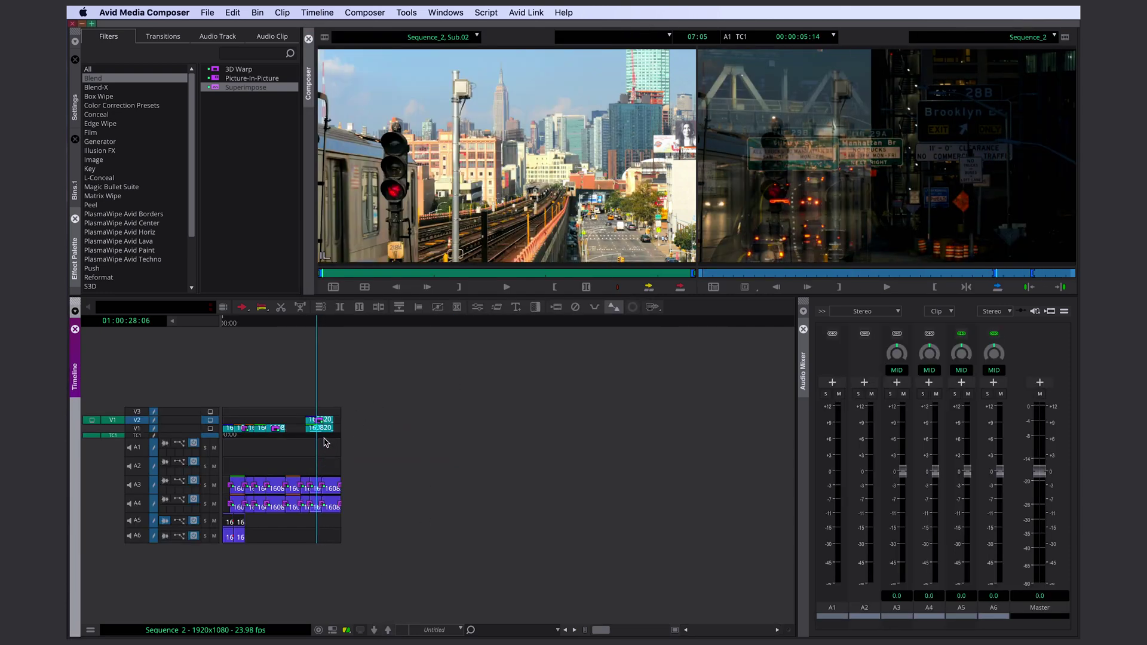
key(shift+F10)
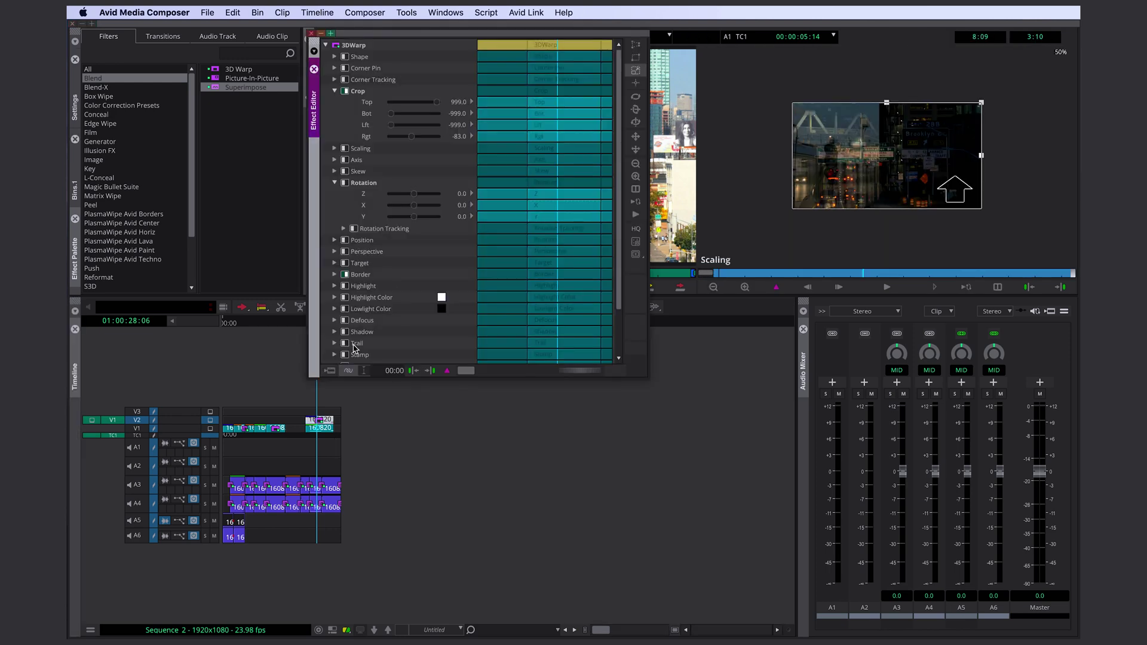
click(312, 34)
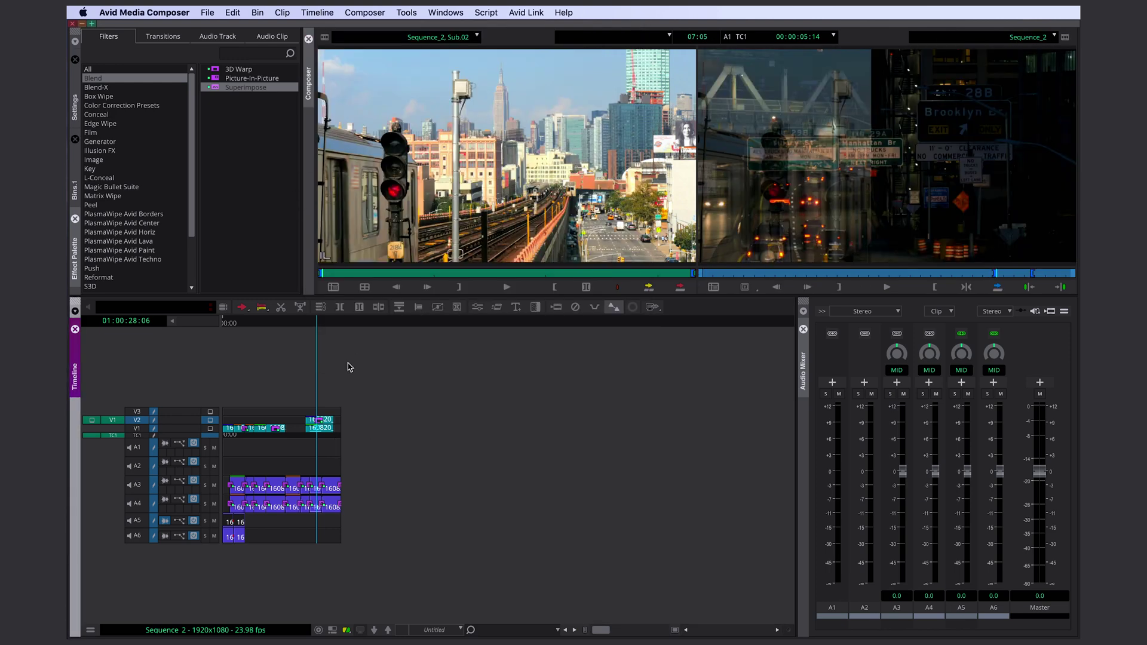
Step repeatedly into and out of the V2 nest to compare its inner and outer effect layers.
key(Down)
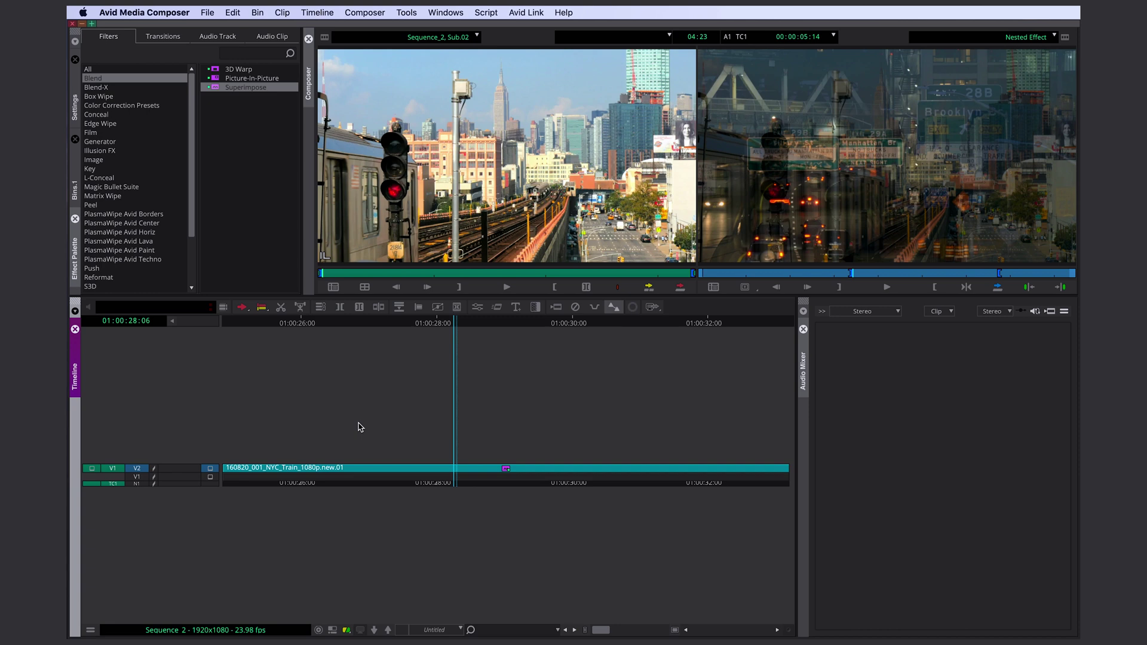
key(Down)
key(Up)
key(Up)
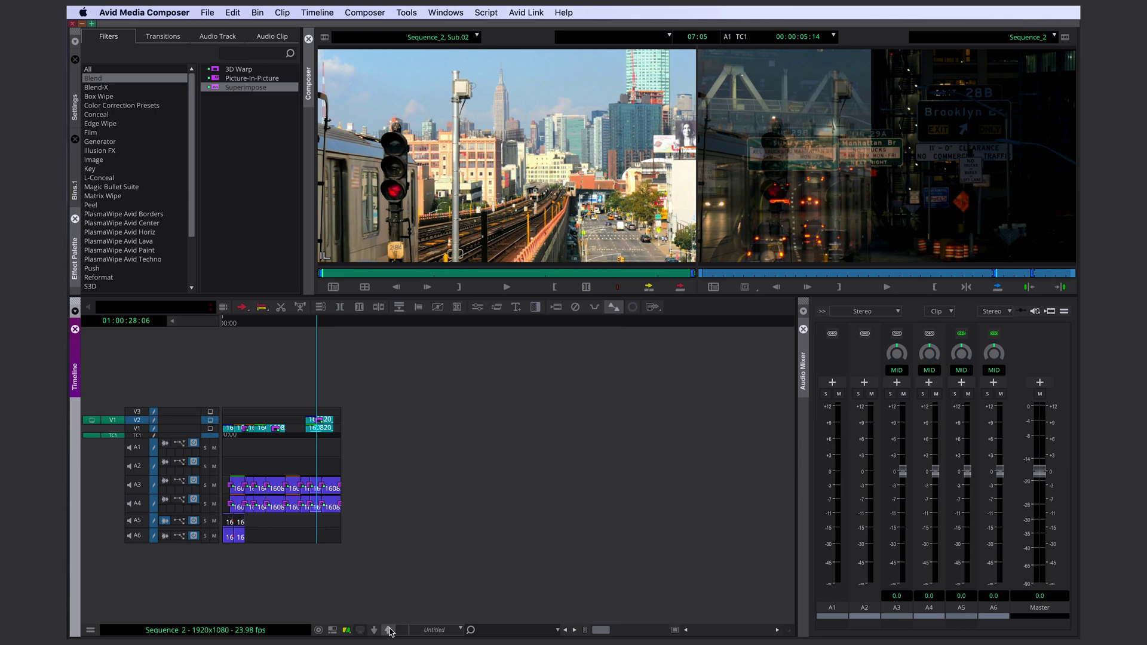
key(Down)
key(Down)
key(Up)
key(Up)
Show the Image effects and expand both nested levels of the V2 train shot within the sequence timeline.
key(shift+F10)
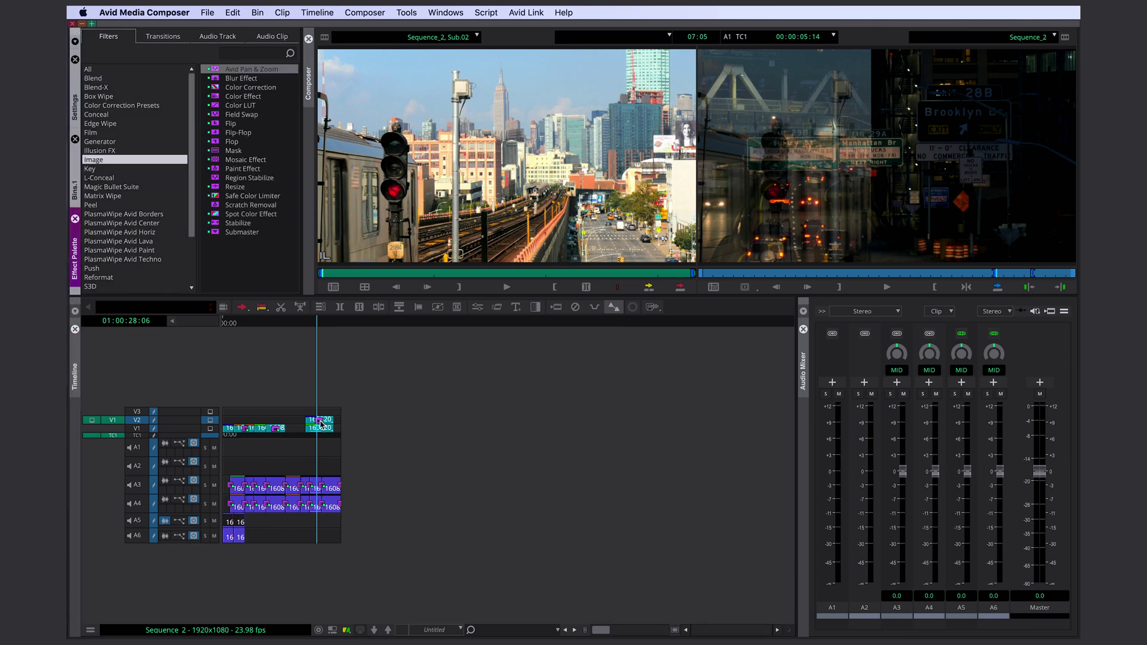
double_click(323, 424)
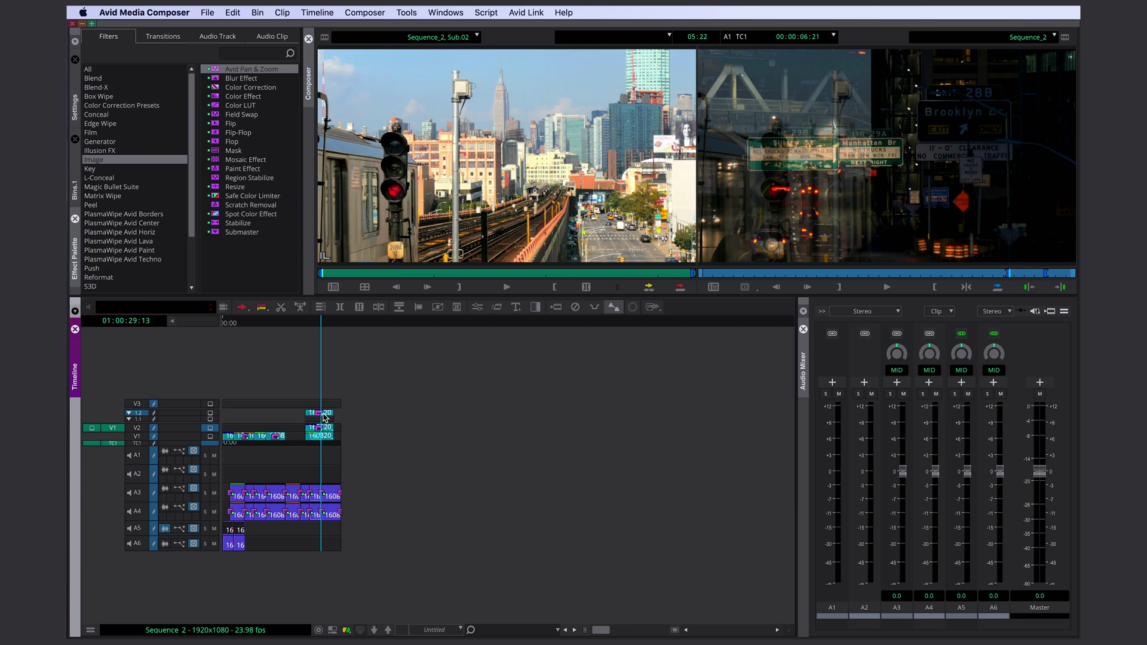
double_click(323, 415)
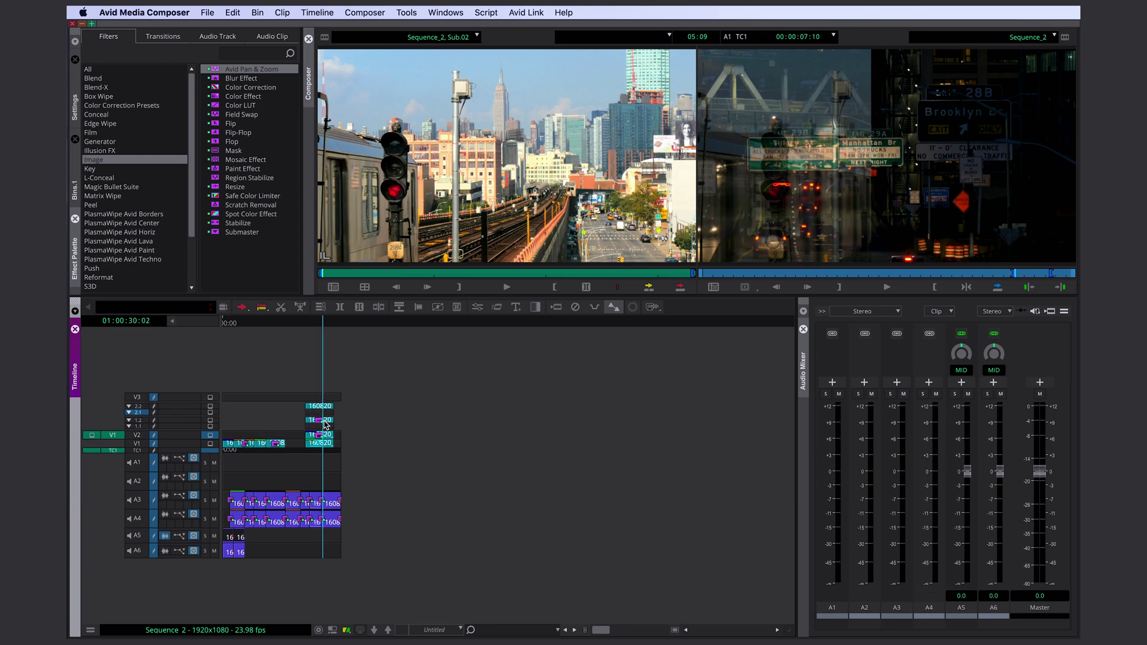
click(321, 422)
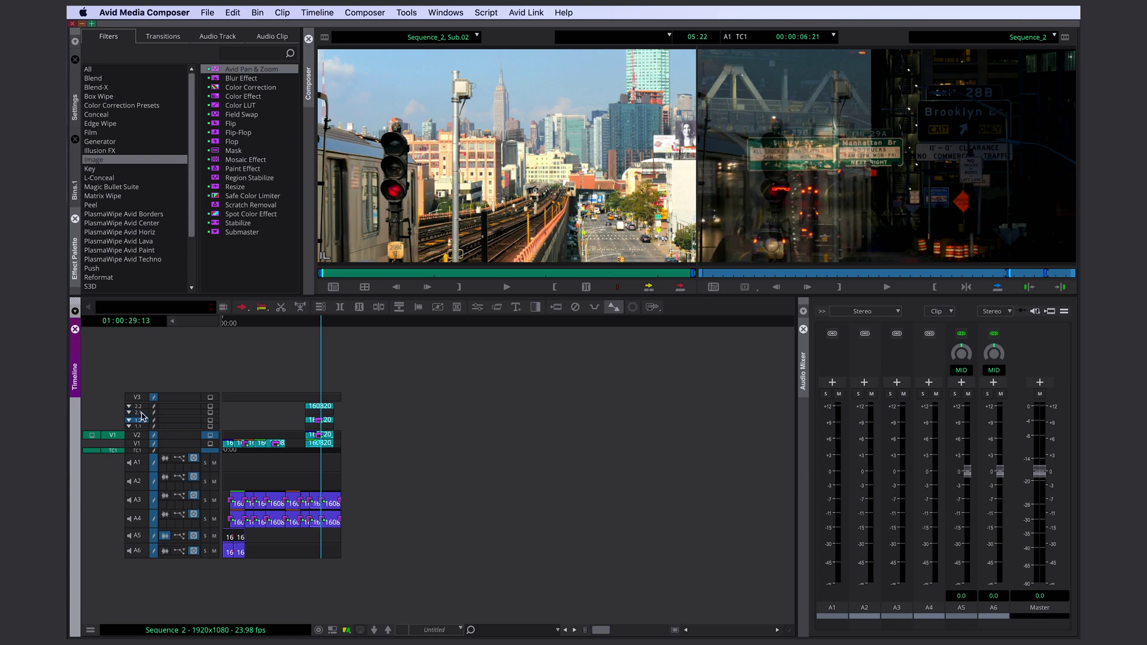
Set the nested Superimpose effect's foreground opacity to 41 in the expanded V2 nest and close the Effect Editor.
key(apostrophe)
mouse_move(403, 69)
mouse_down()
mouse_move(462, 69)
mouse_move(391, 69)
mouse_move(405, 68)
mouse_up()
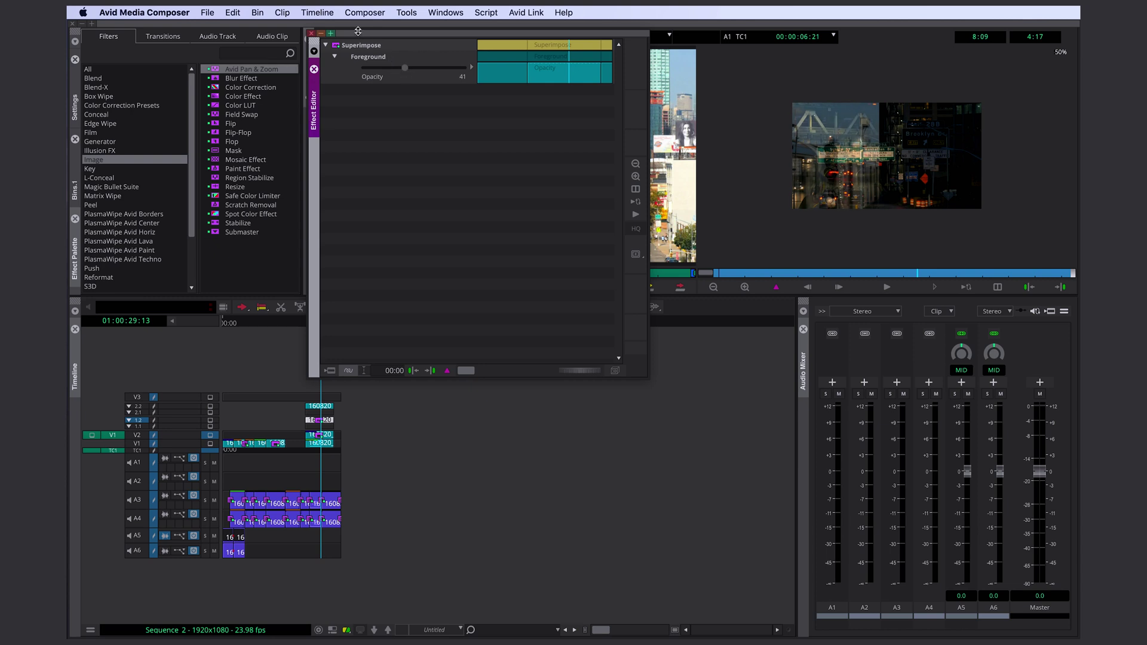
click(312, 32)
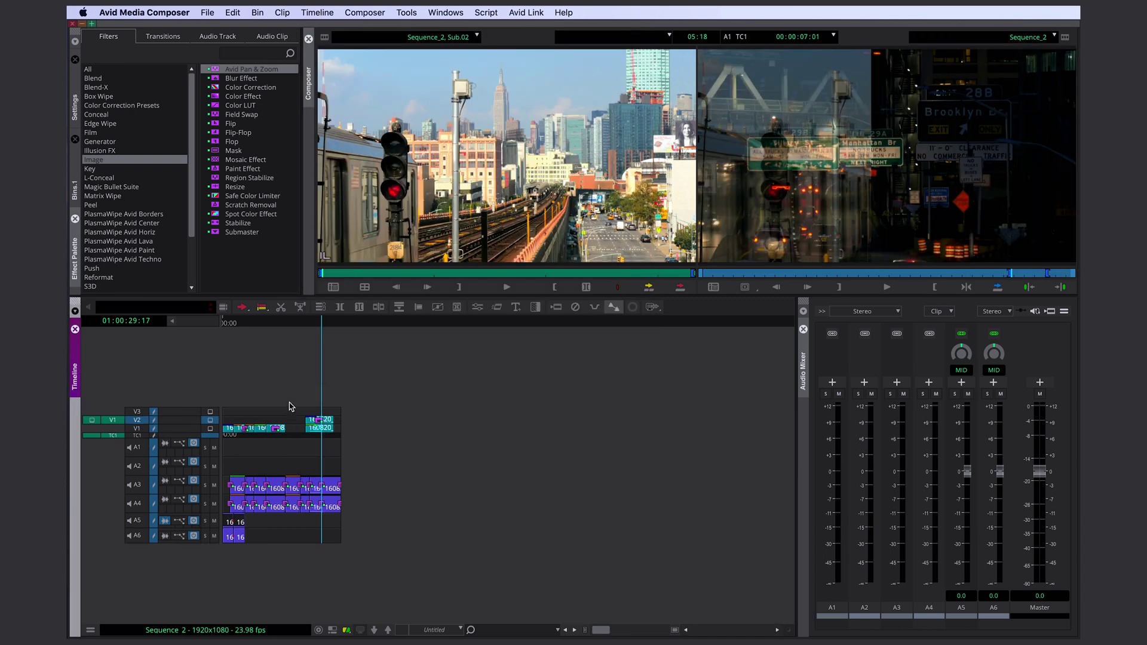
Add a Blur Effect on top of the V2 train shot and draw a rectangular blur region around the whole frame.
drag(218, 81, 326, 421)
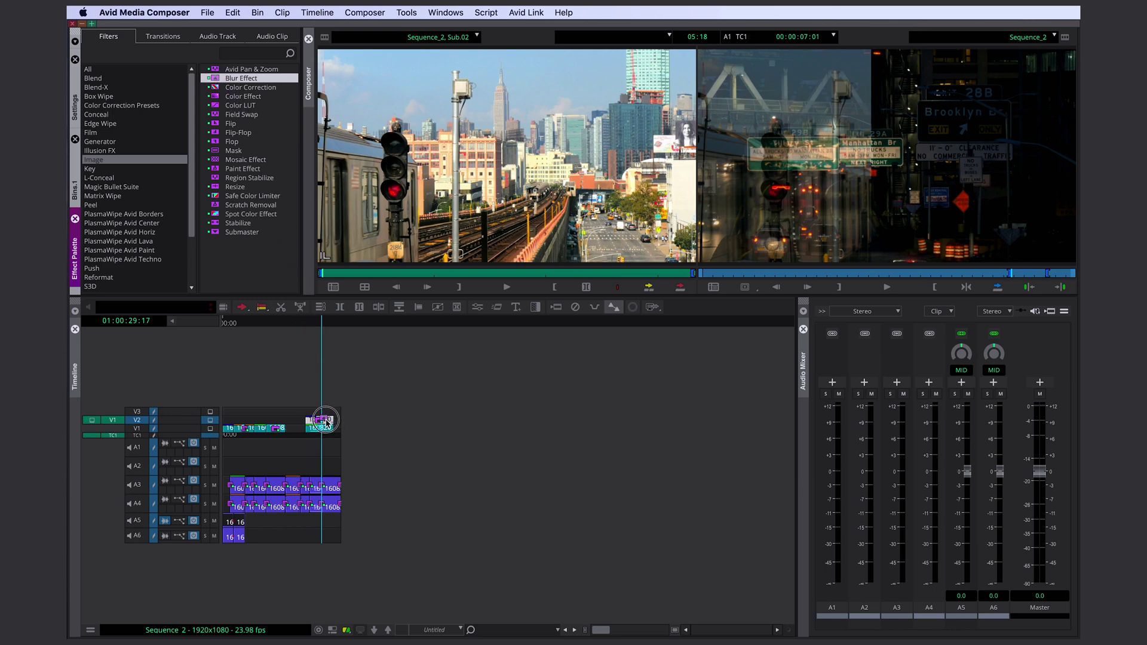
drag(327, 422, 329, 424)
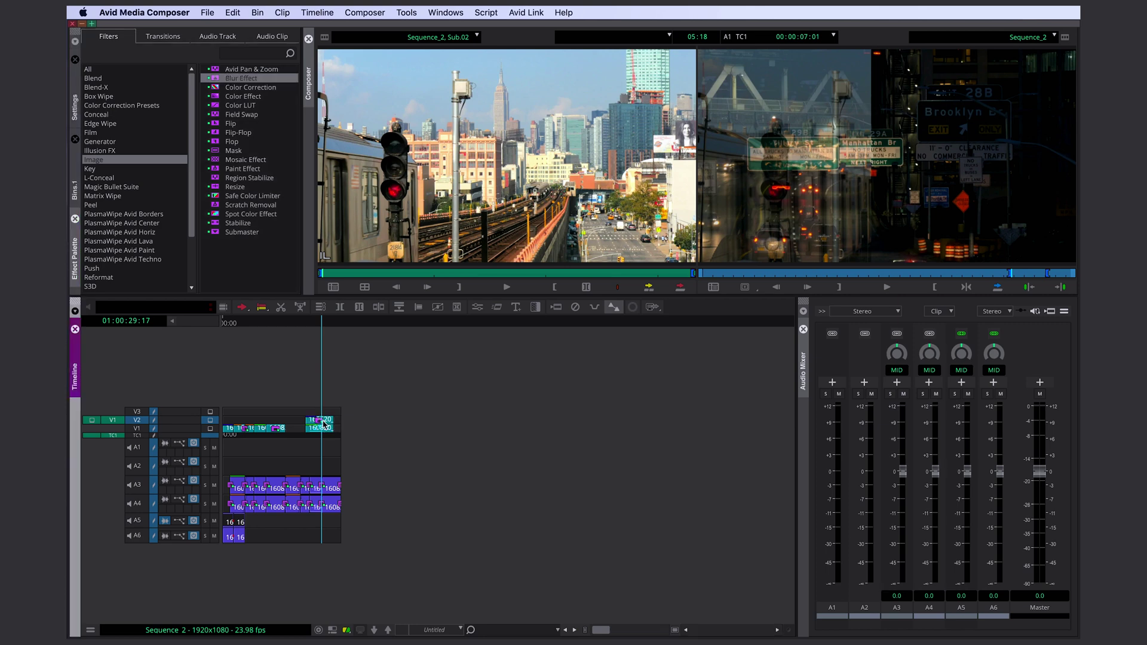
key(shift+F8)
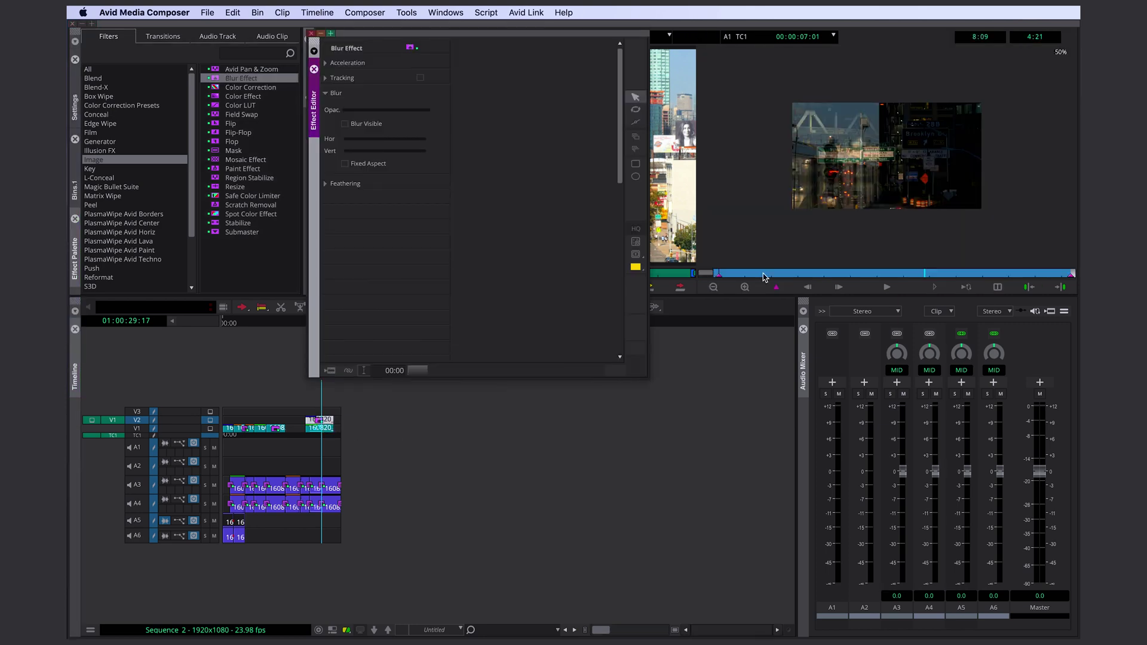
click(636, 164)
drag(763, 78, 980, 216)
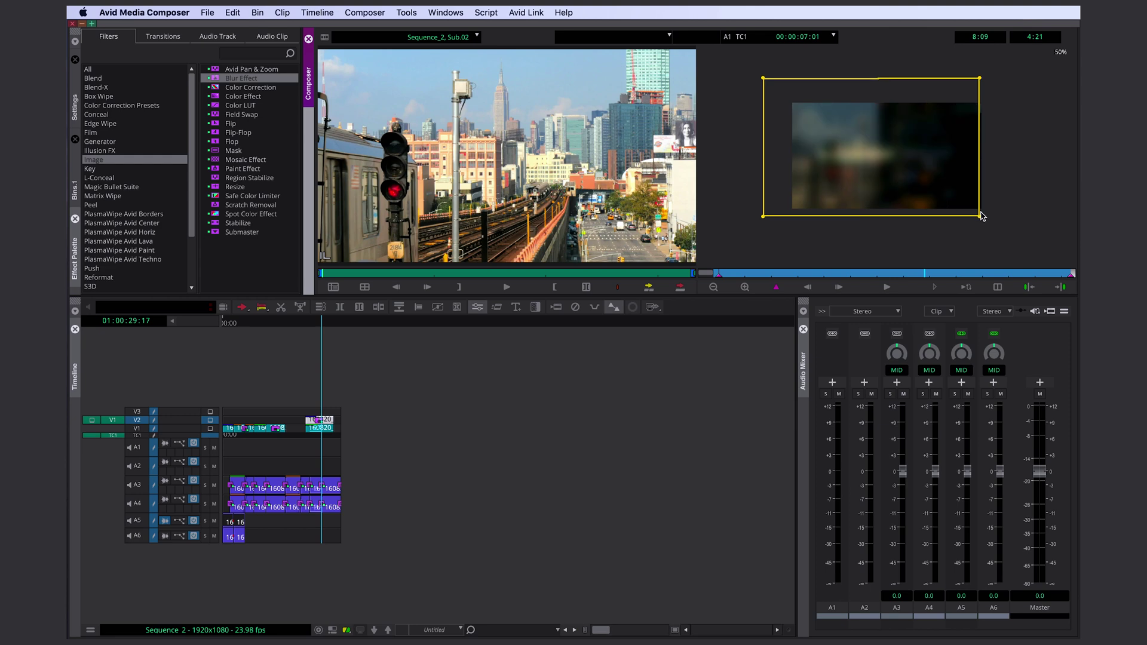
key(shift+F8)
Apply the Blur Effect to the V2 train shot again without a shape, and add a Flip effect to it.
drag(215, 79, 322, 426)
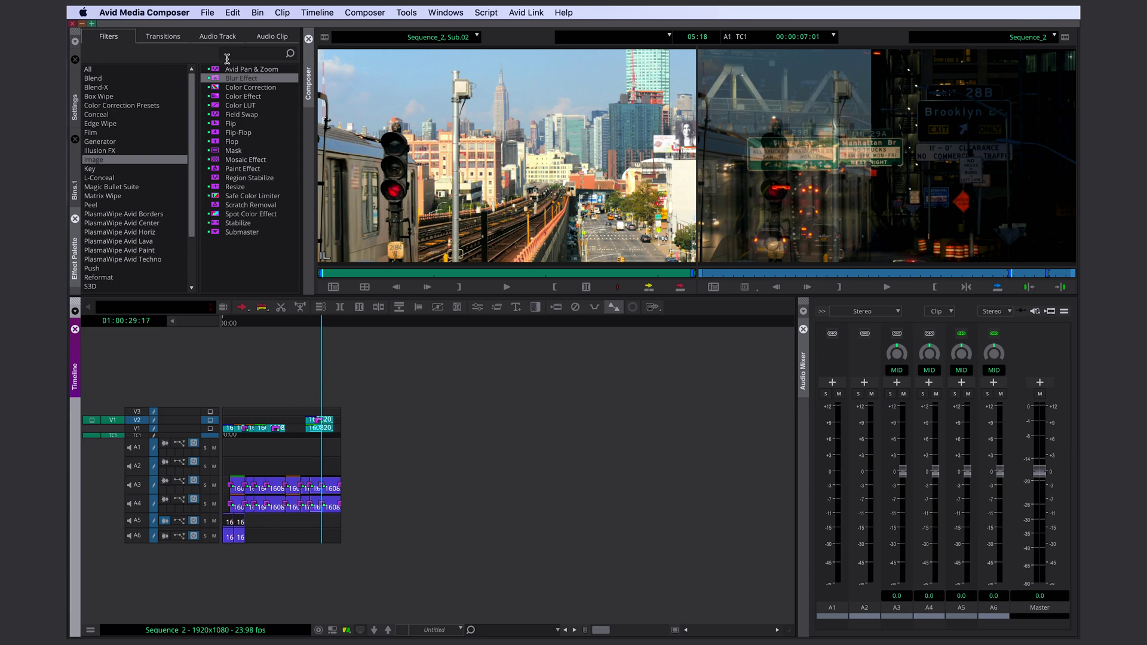
drag(230, 123, 333, 427)
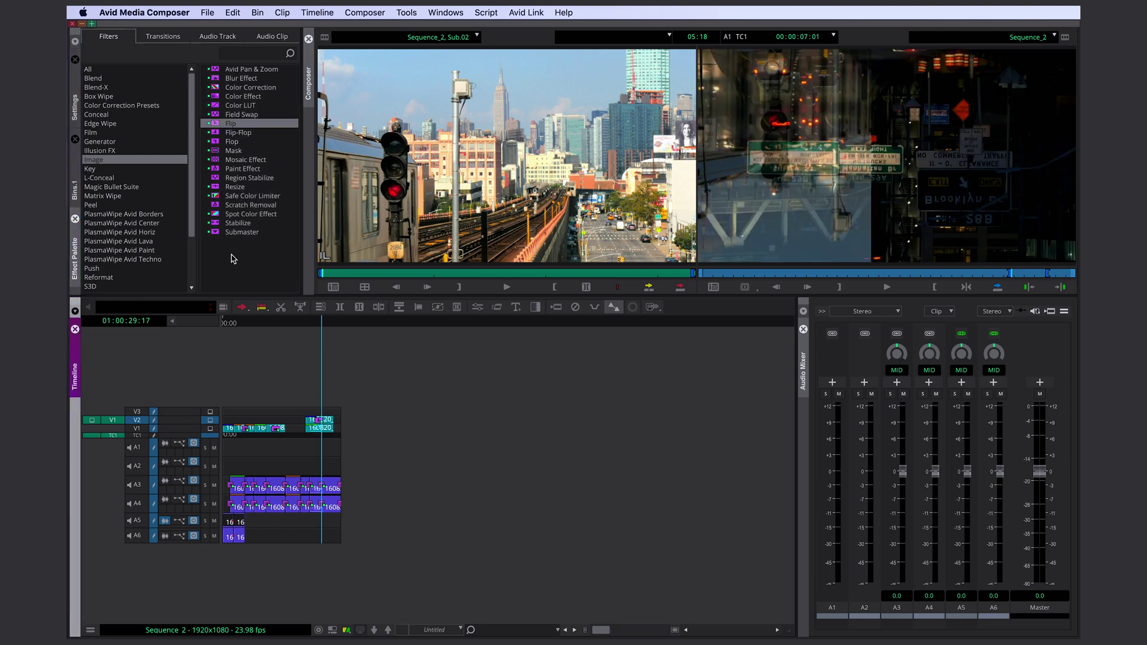
Add a Paint Effect to the V2 shot with a red rectangle over the frame's left half, using Add mode.
mouse_move(222, 170)
mouse_down()
mouse_move(346, 418)
mouse_move(326, 424)
mouse_up()
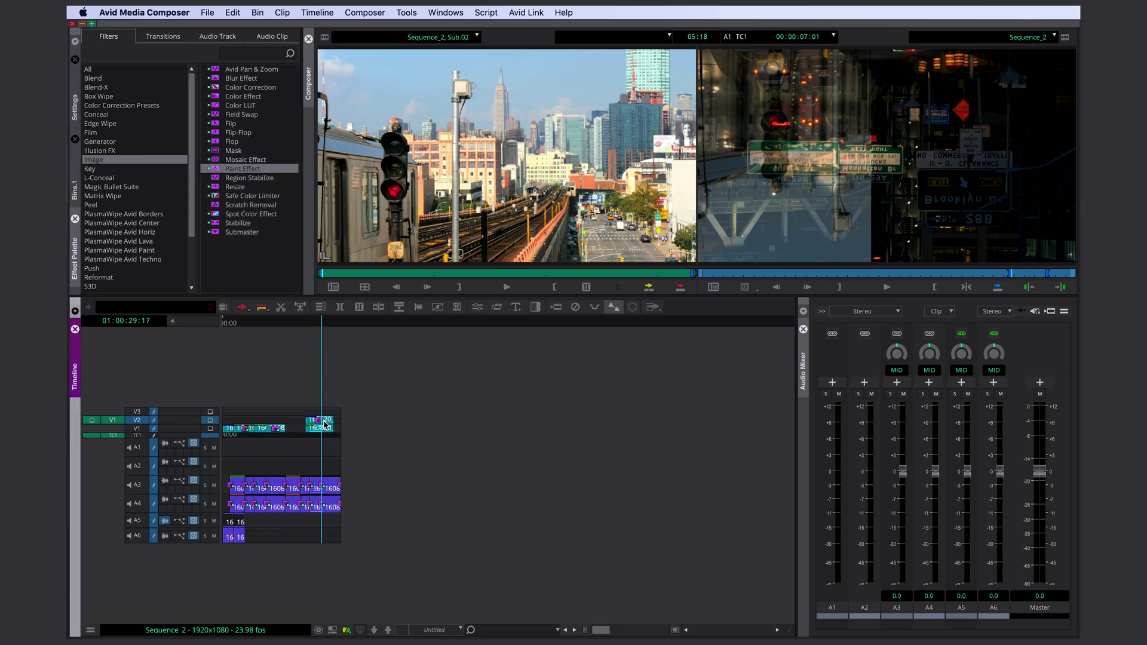
click(323, 422)
key(F8)
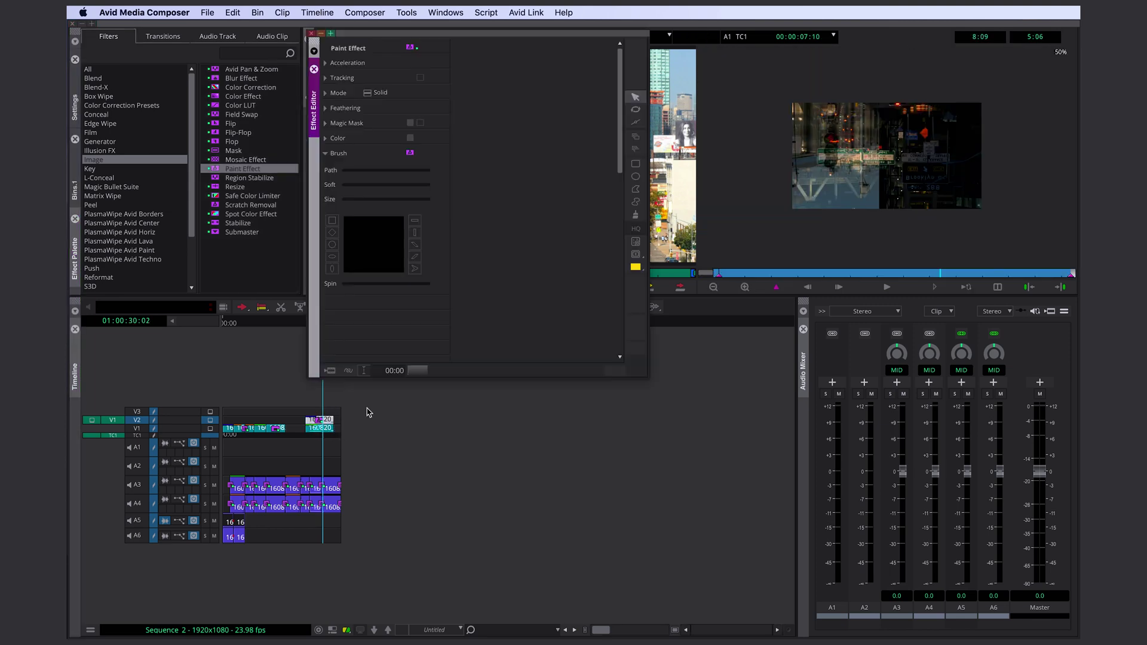
click(370, 94)
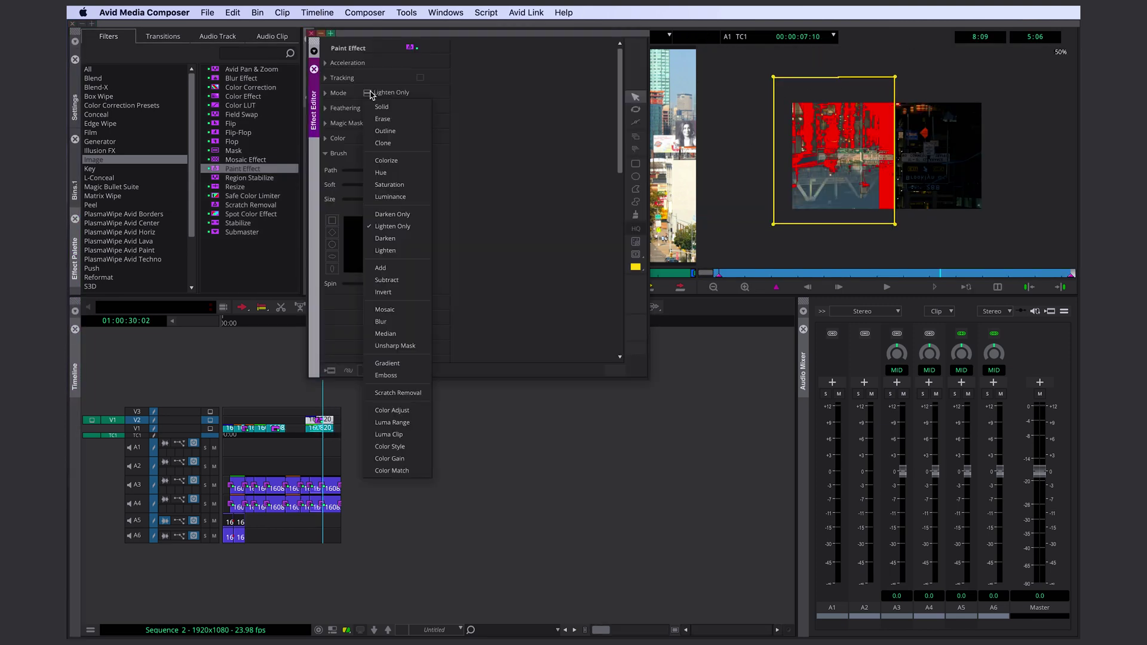
click(382, 268)
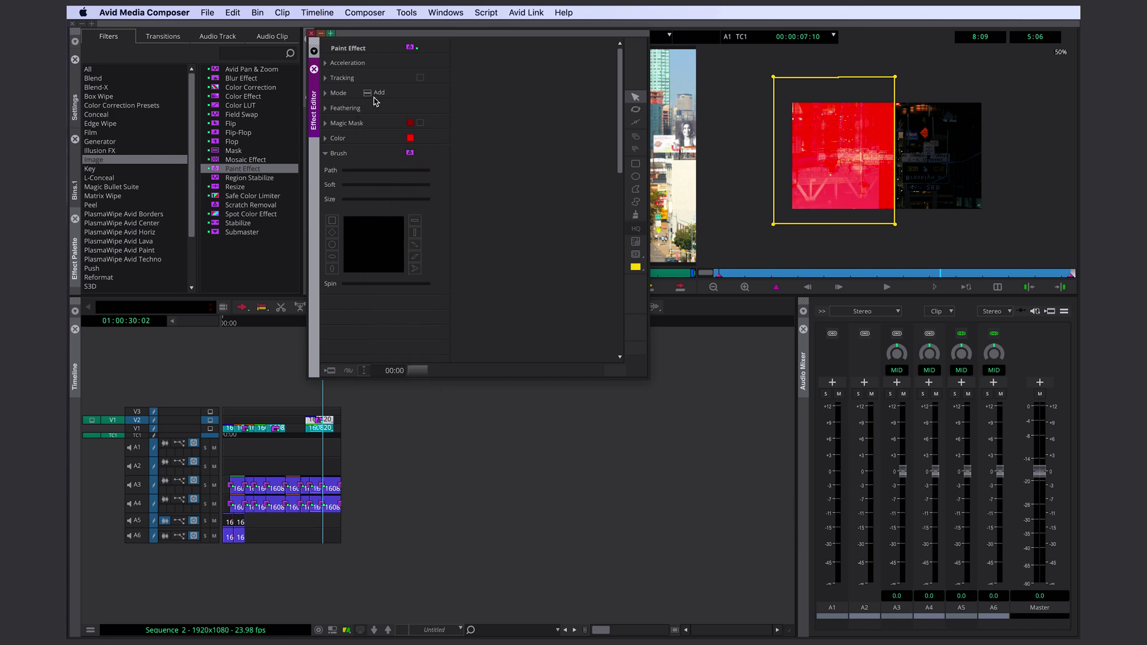